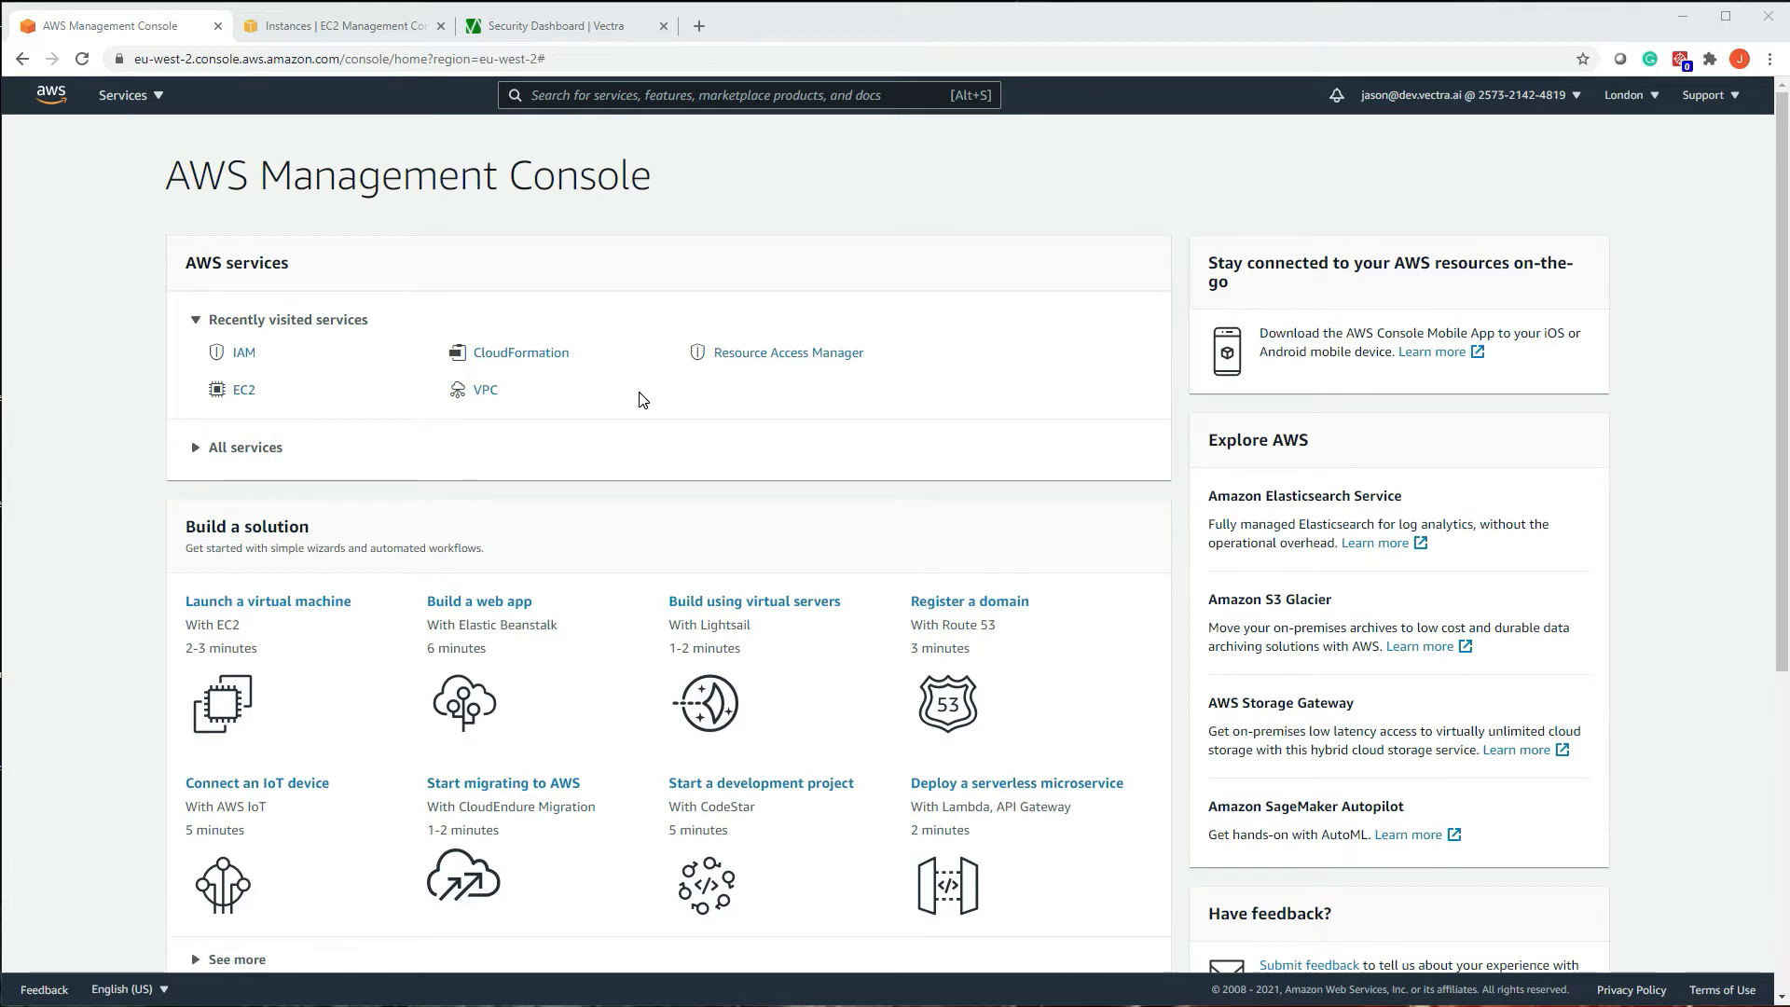
Switch to File Explorer and open HostIdTemplate.yaml from the user_based folder in Notepad
{"action": "key", "text": "alt+Tab"}
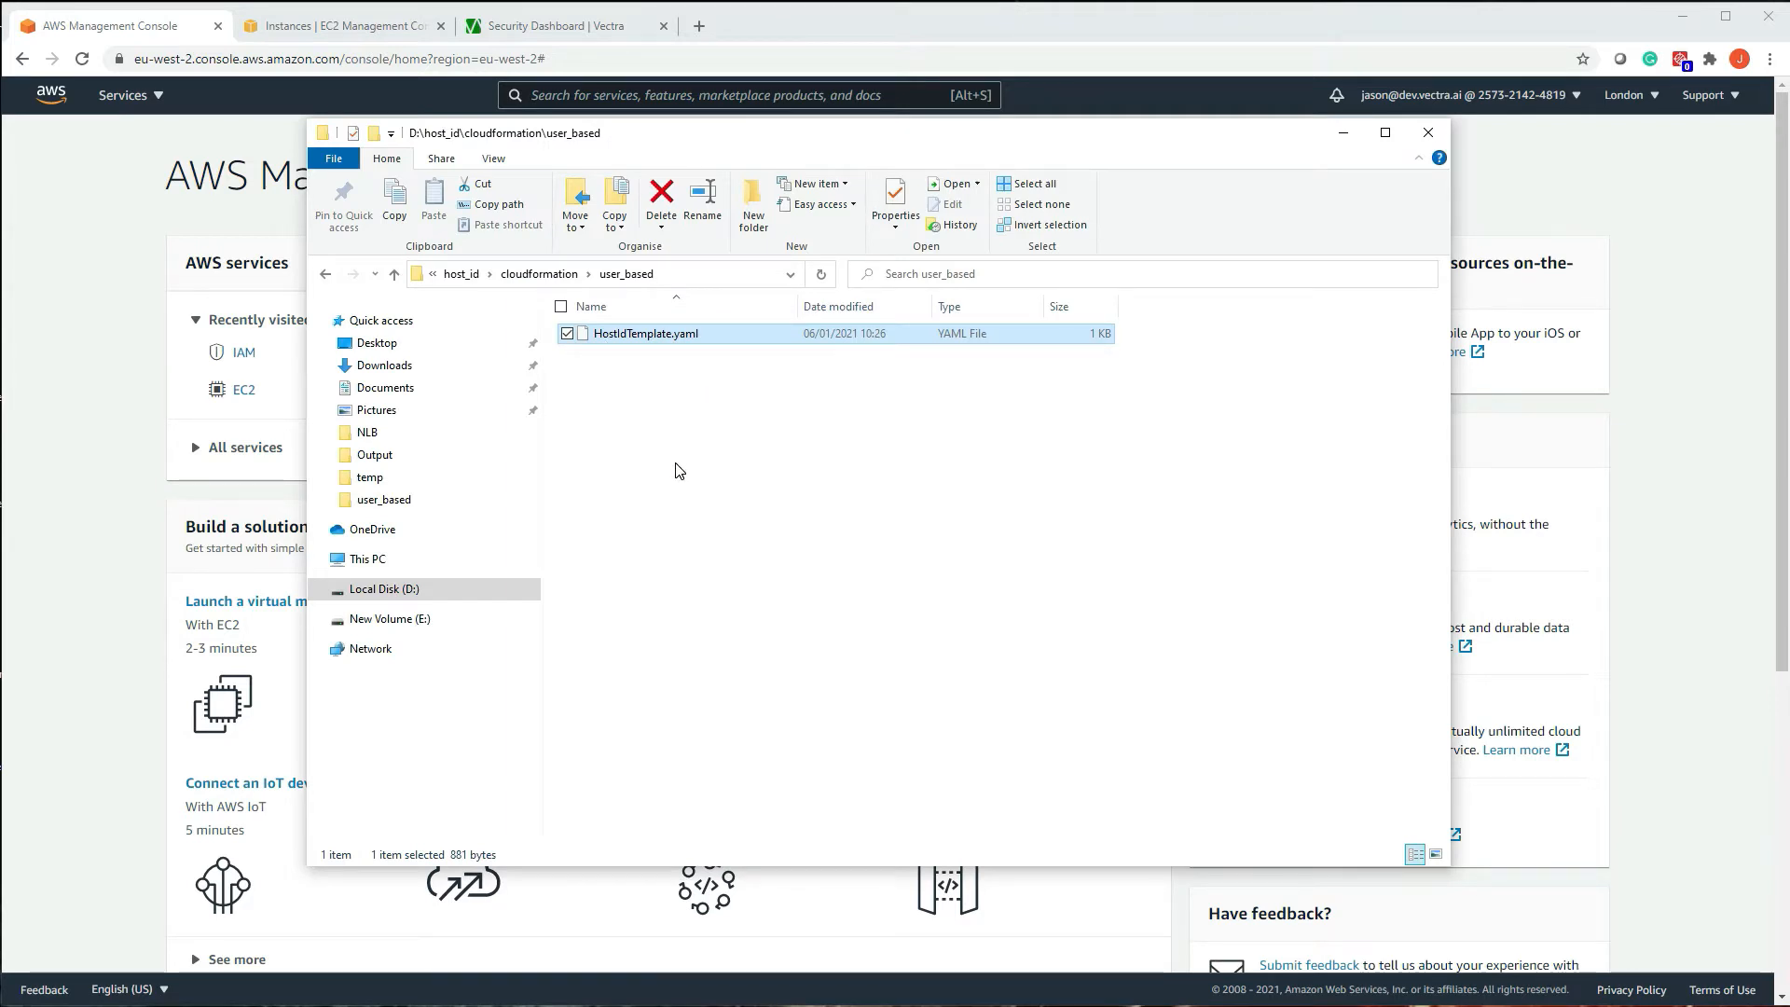
{"action": "right_click", "coordinate": [640, 339]}
{"action": "left_click", "coordinate": [560, 346]}
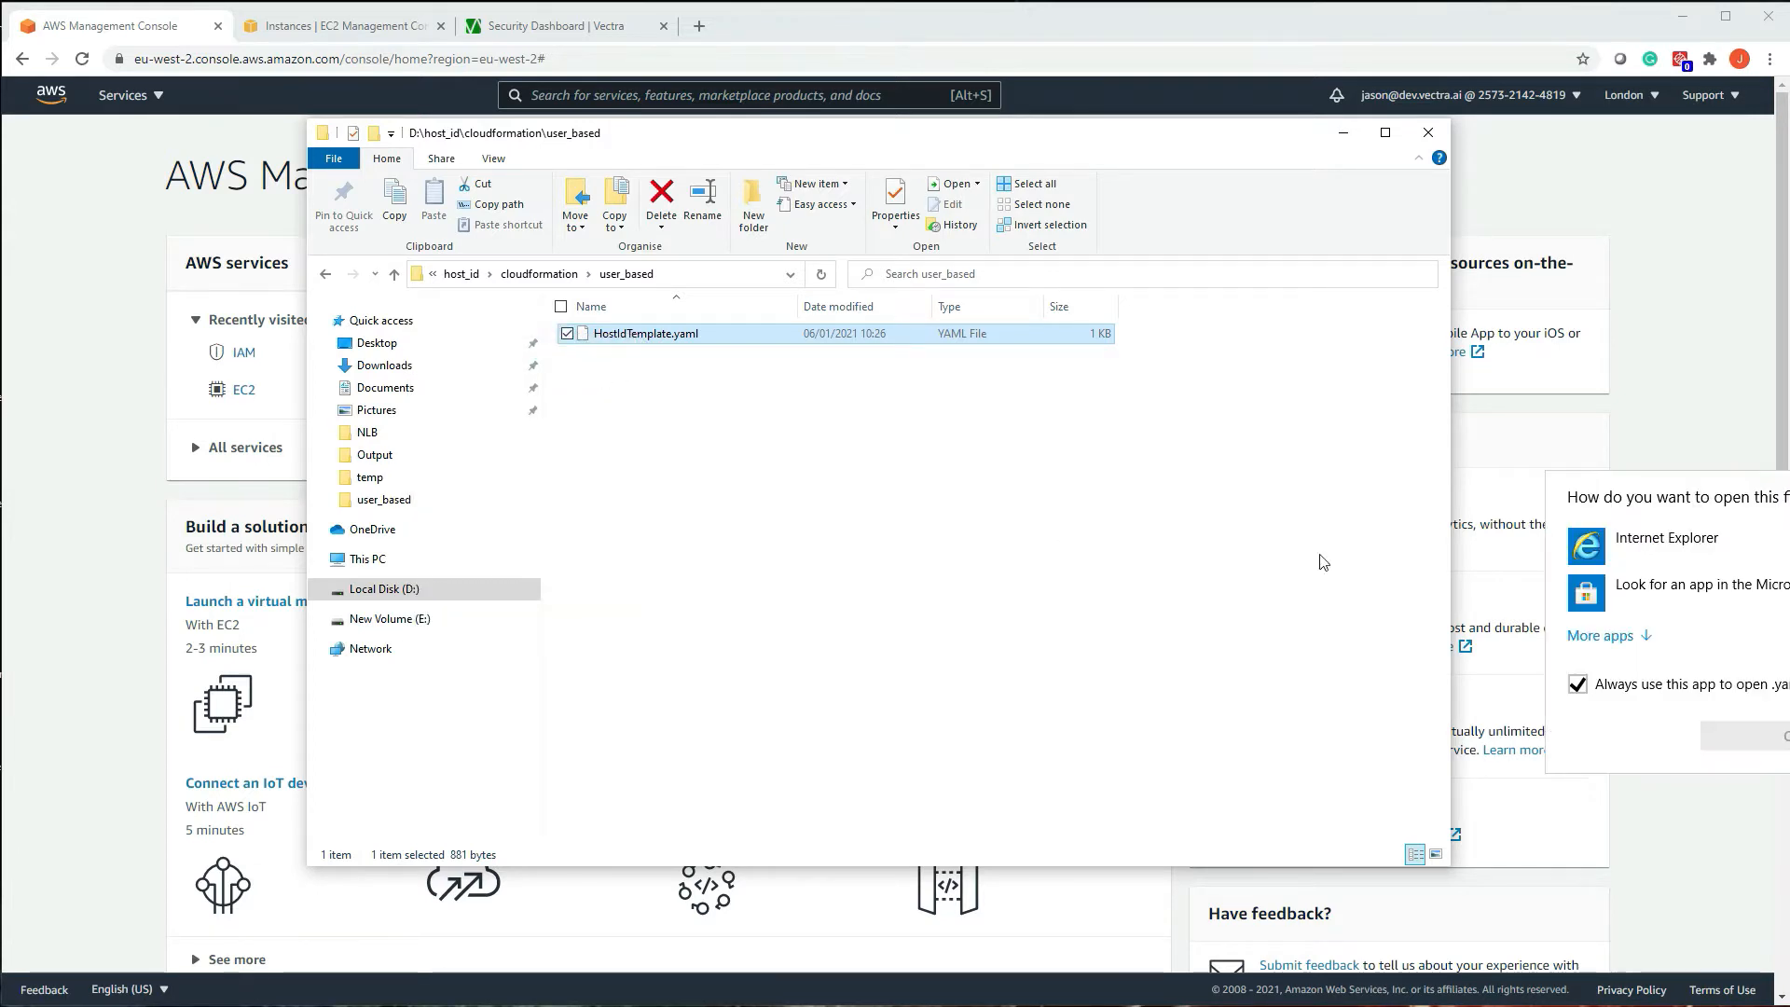
{"action": "left_click", "coordinate": [1616, 645]}
{"action": "left_click", "coordinate": [1618, 760]}
{"action": "left_click", "coordinate": [1762, 917]}
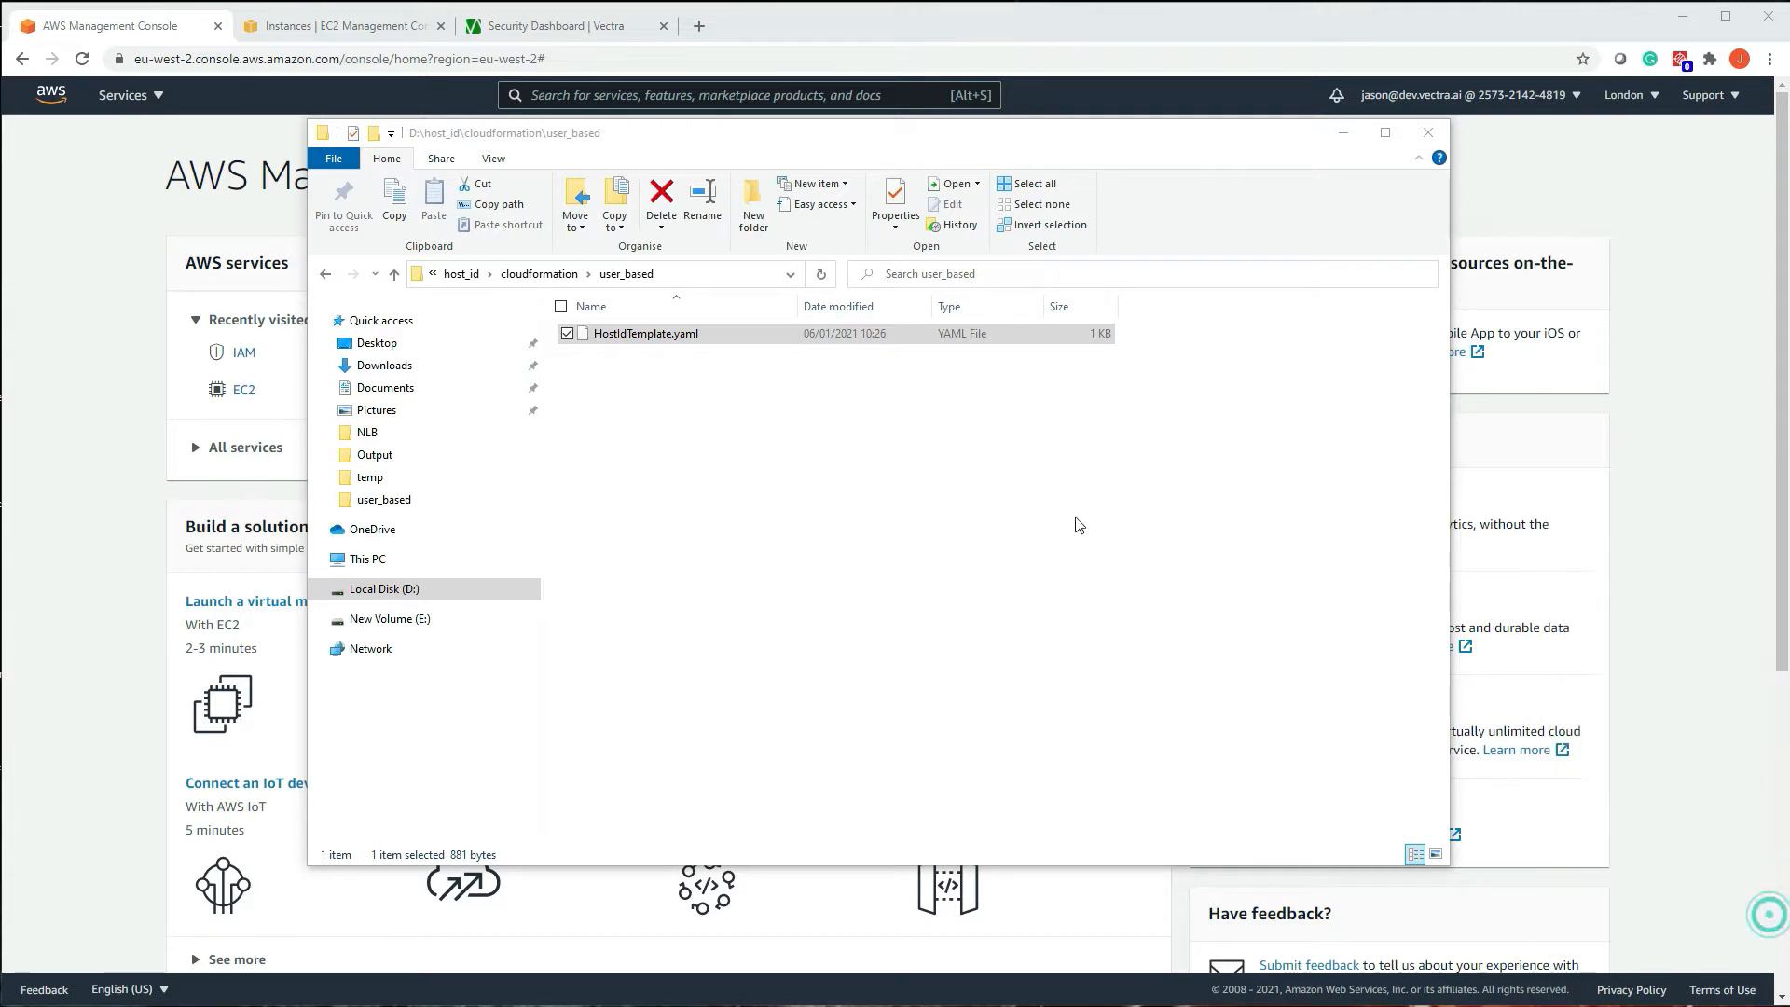
{"action": "left_click_drag", "start_coordinate": [954, 463], "coordinate": [750, 278]}
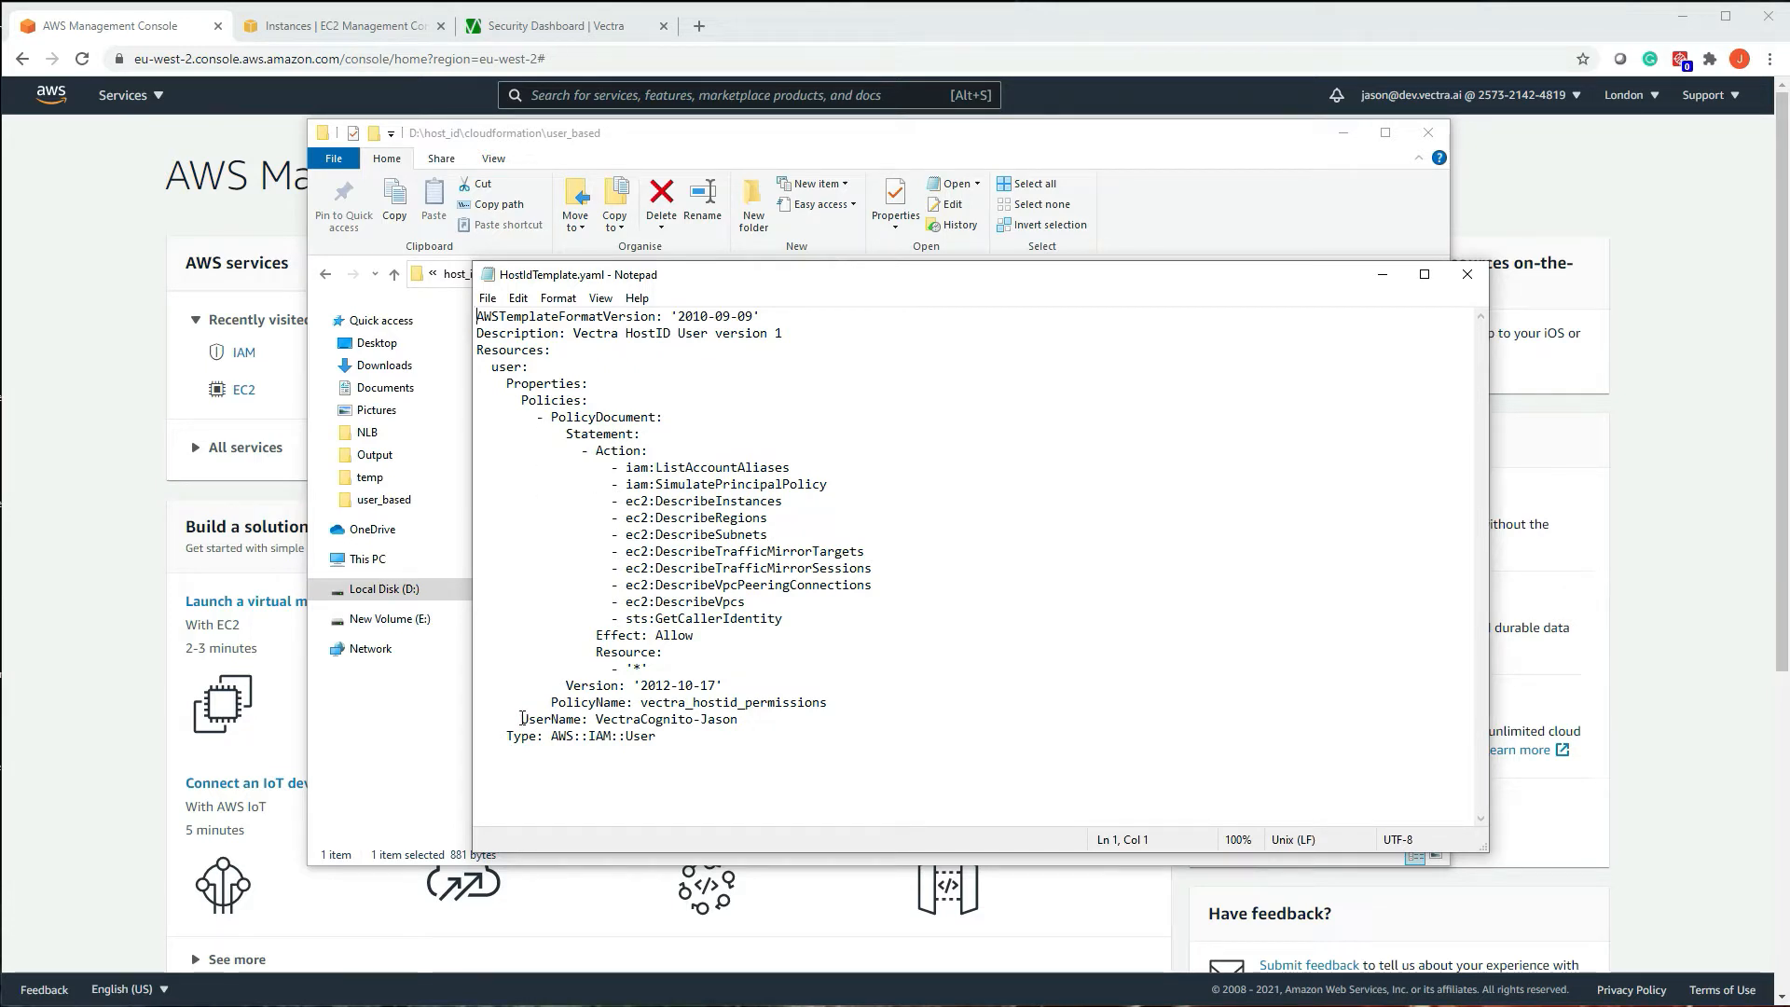
Examine the UserName line of the template, close the file and minimize File Explorer
{"action": "left_click_drag", "start_coordinate": [522, 719], "coordinate": [731, 720]}
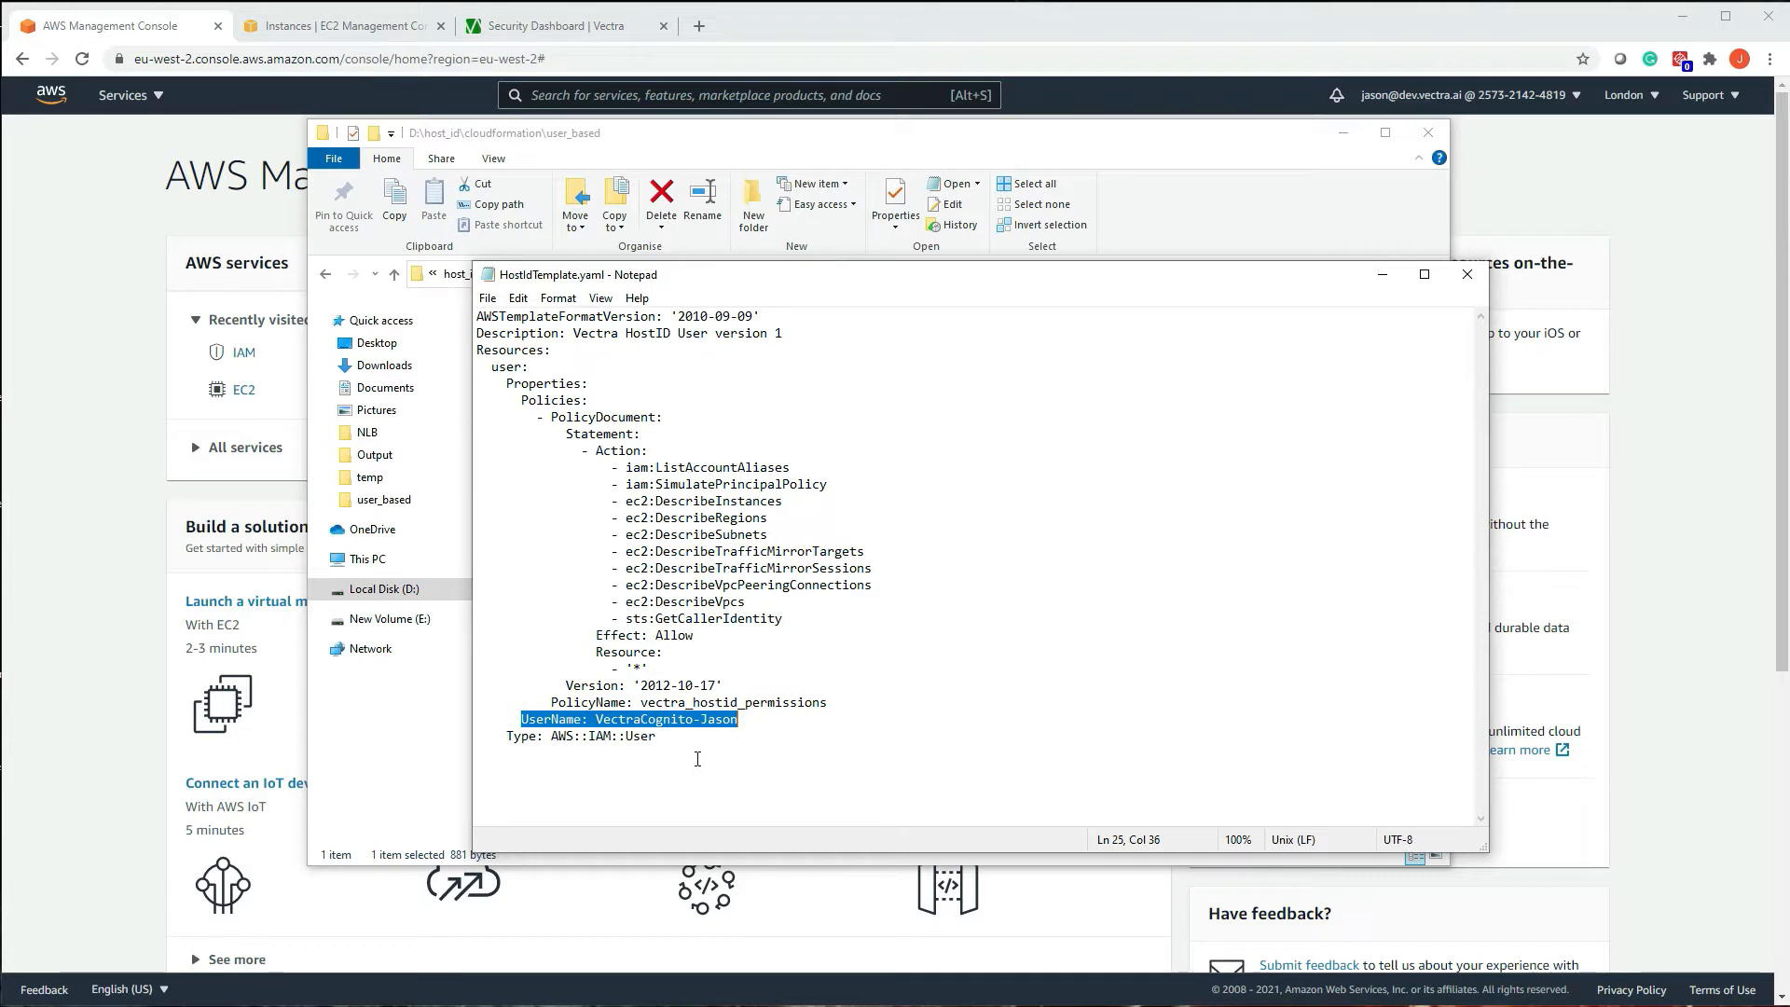
{"action": "left_click", "coordinate": [1467, 278]}
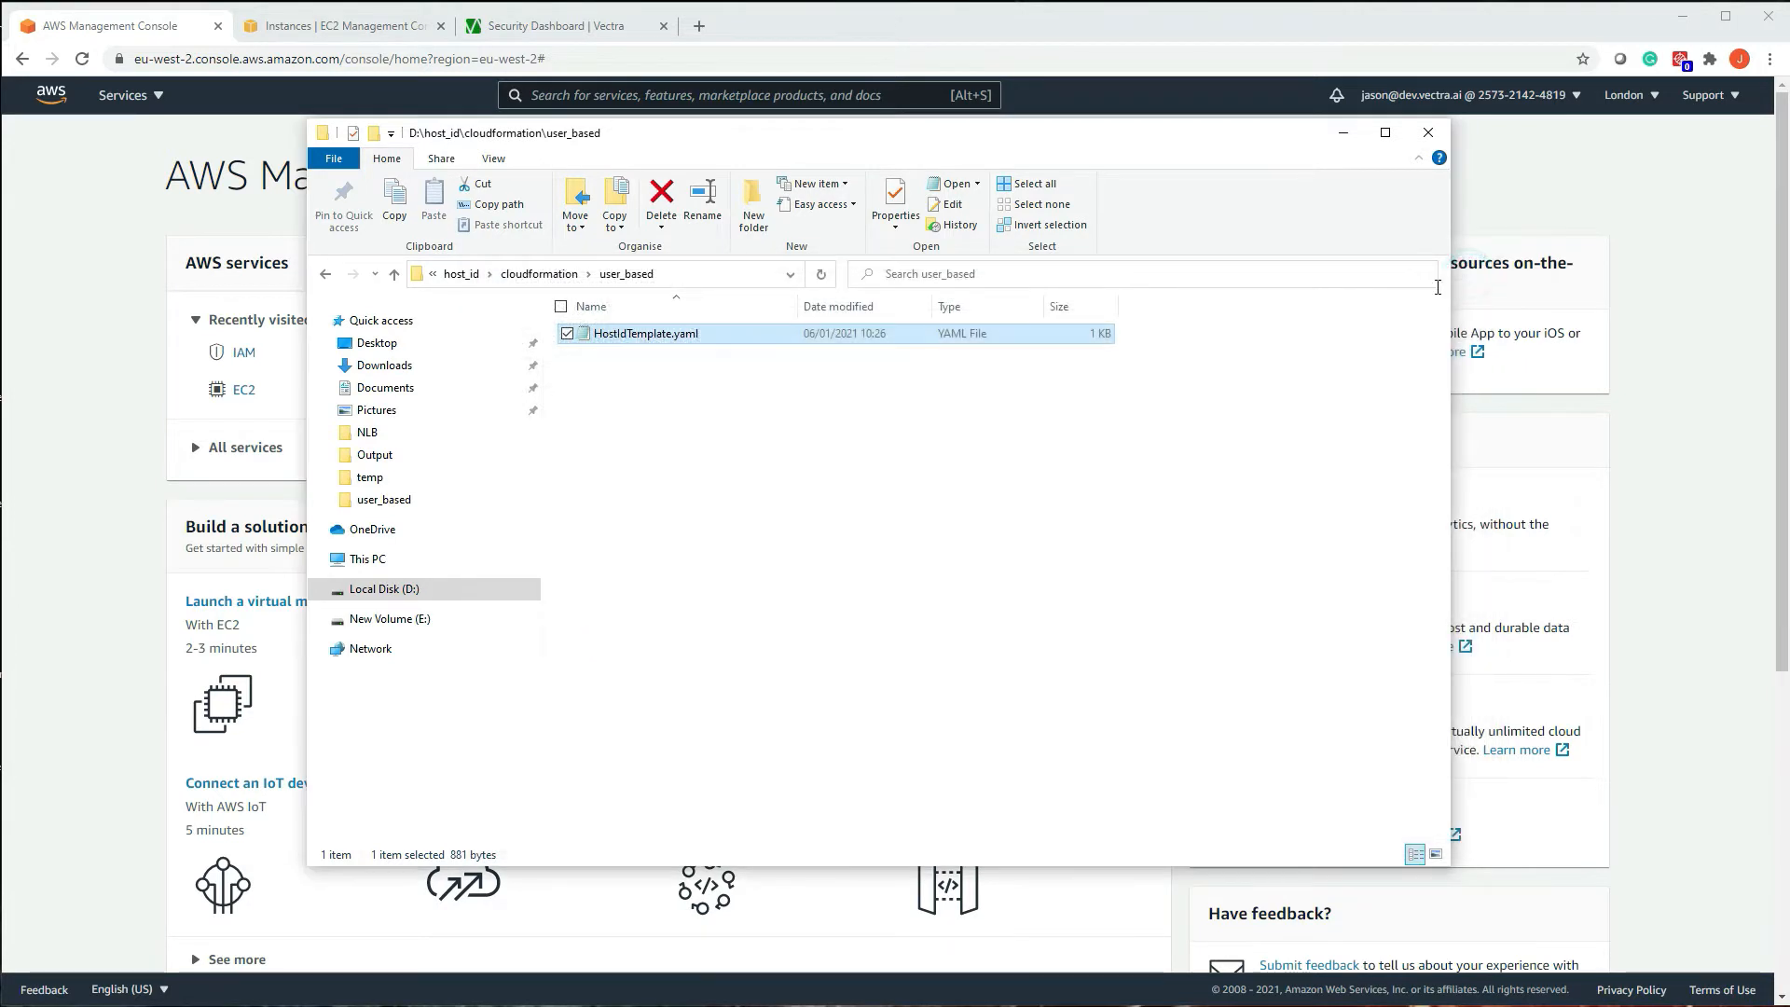
{"action": "left_click", "coordinate": [1344, 132]}
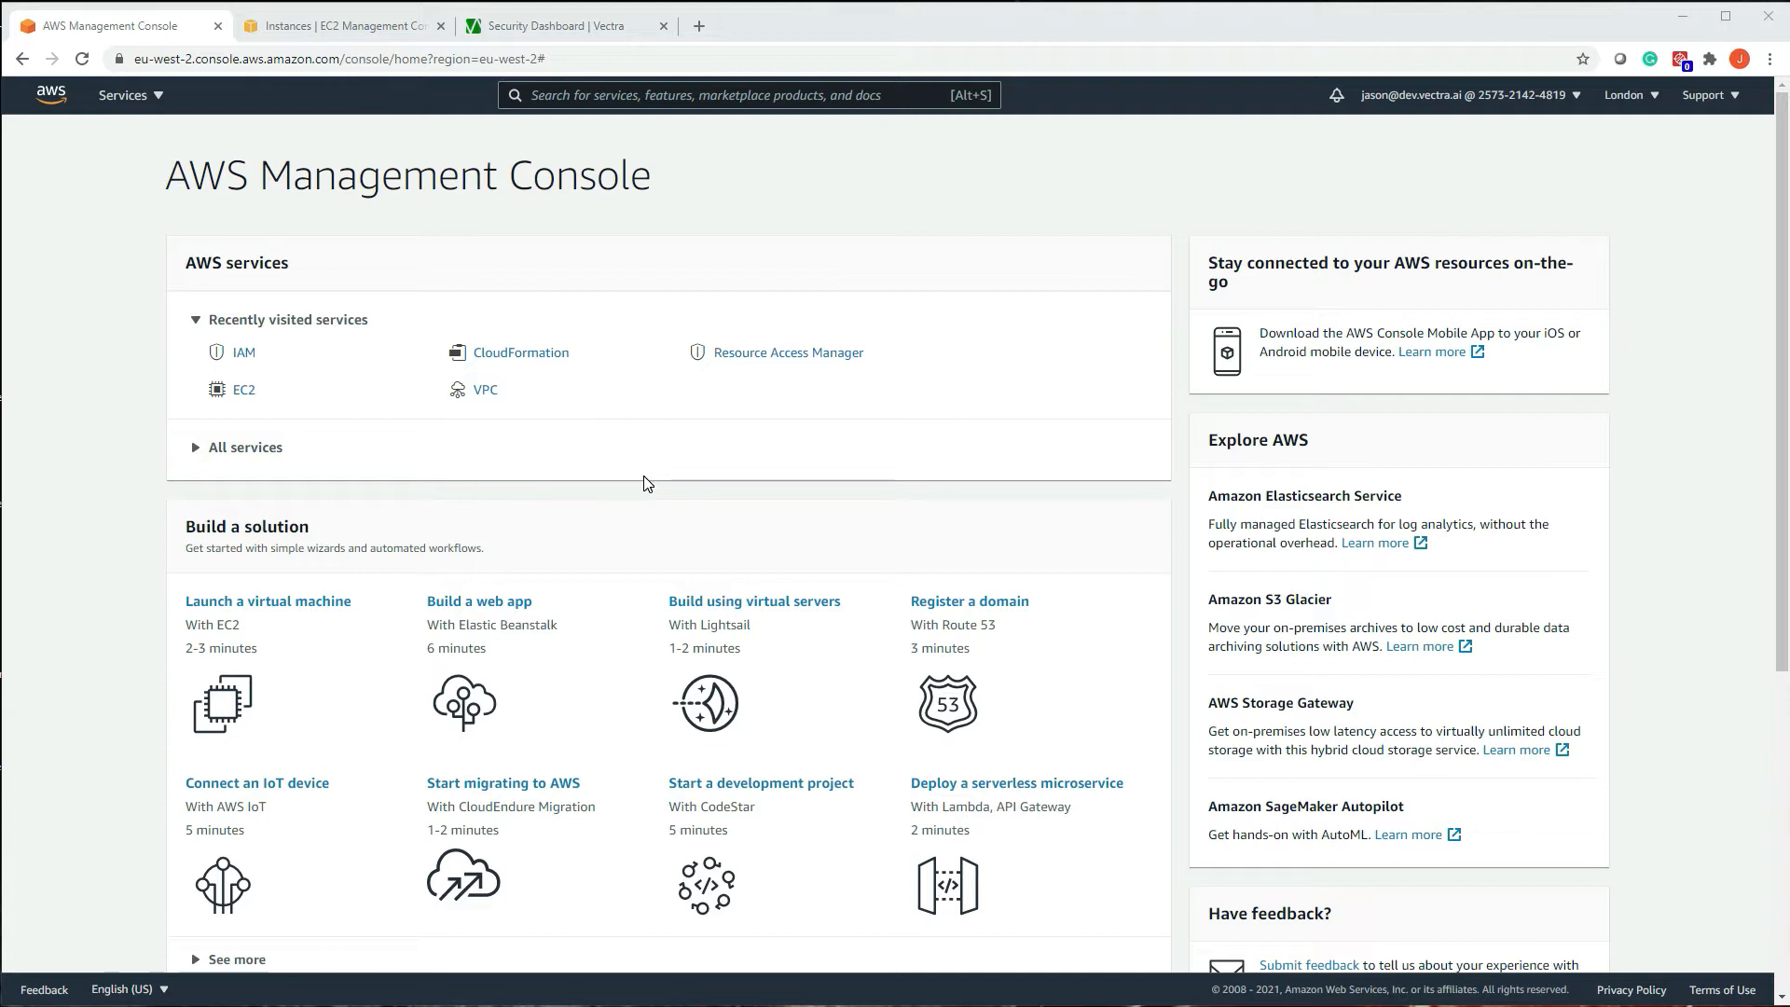
Open the CloudFormation service and start a new stack with new resources (standard)
{"action": "left_click", "coordinate": [642, 96]}
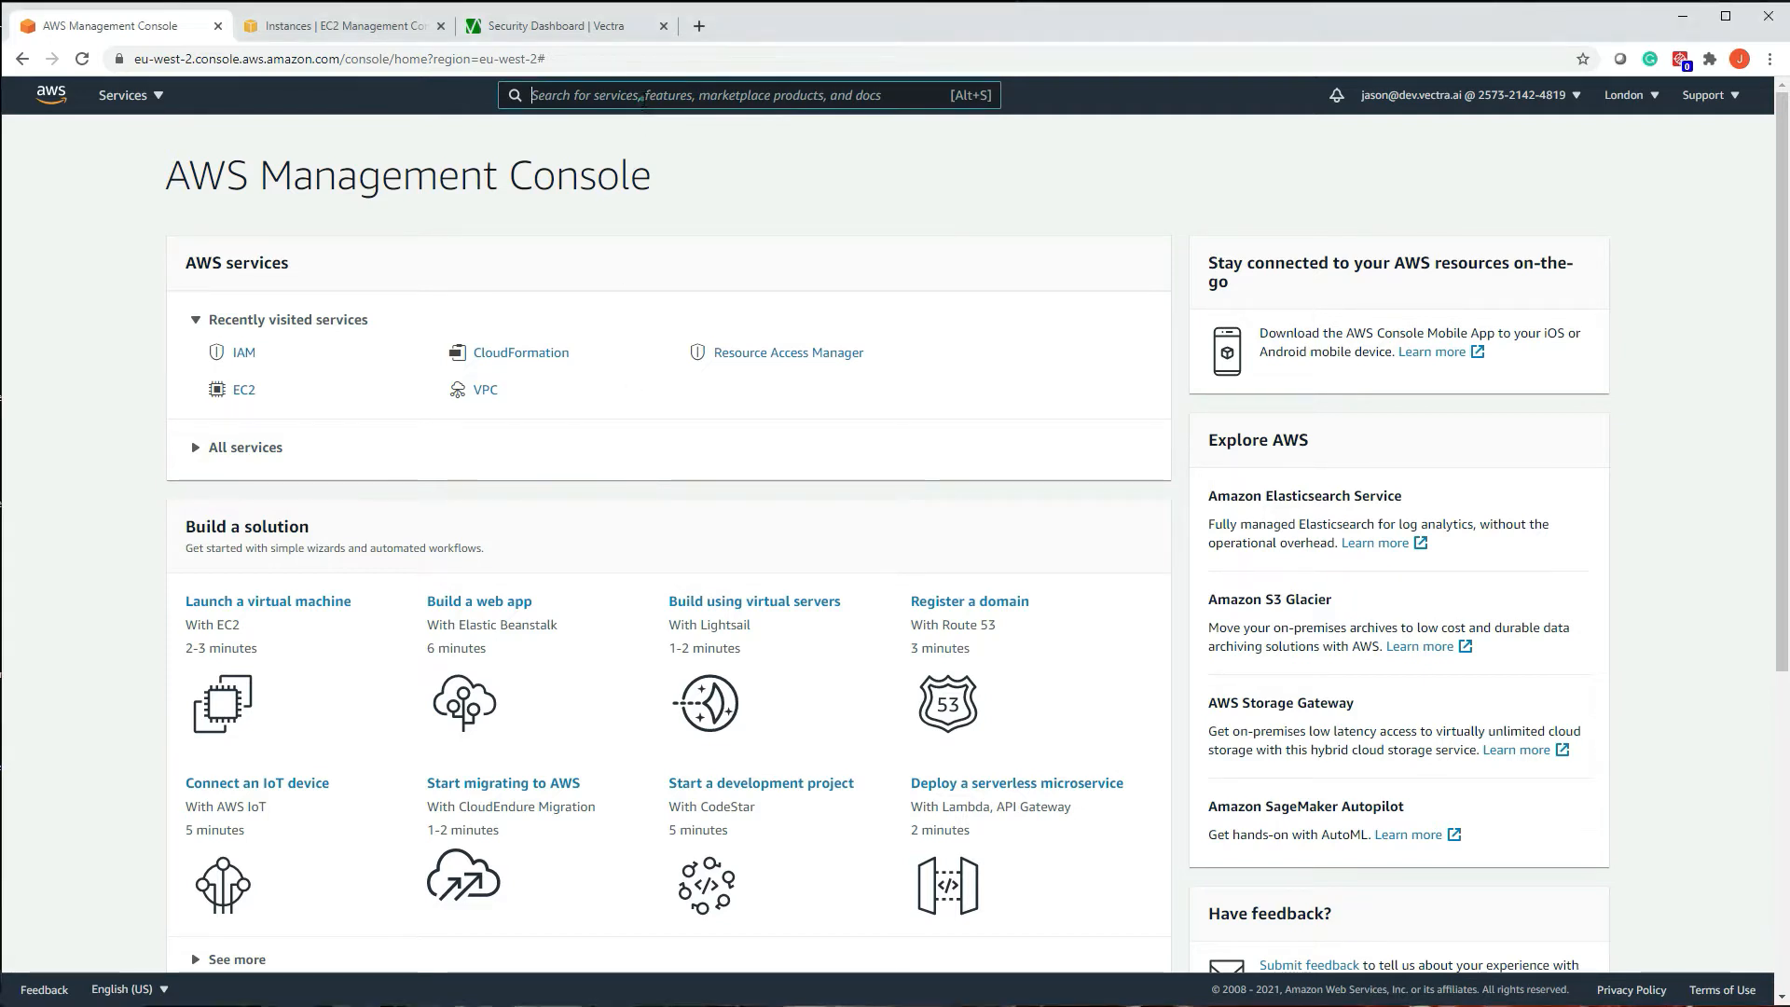
{"action": "type", "text": "cloudf"}
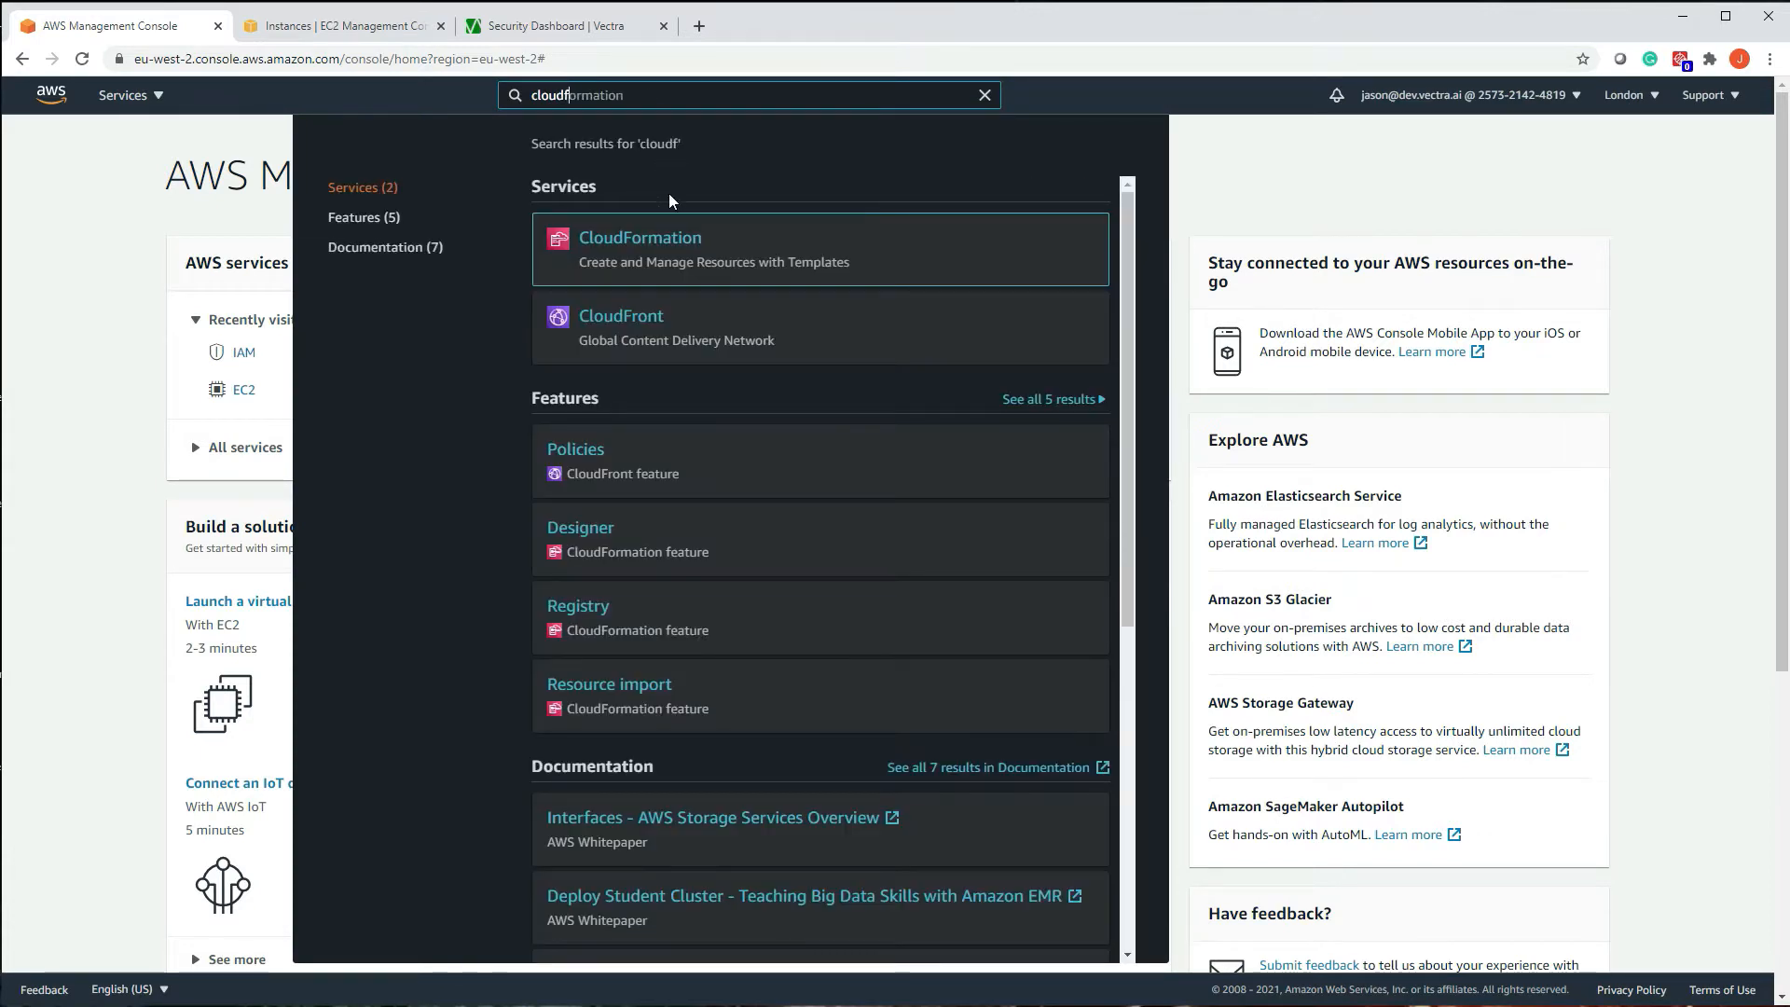
{"action": "mouse_move", "coordinate": [675, 248]}
{"action": "left_click", "coordinate": [675, 248]}
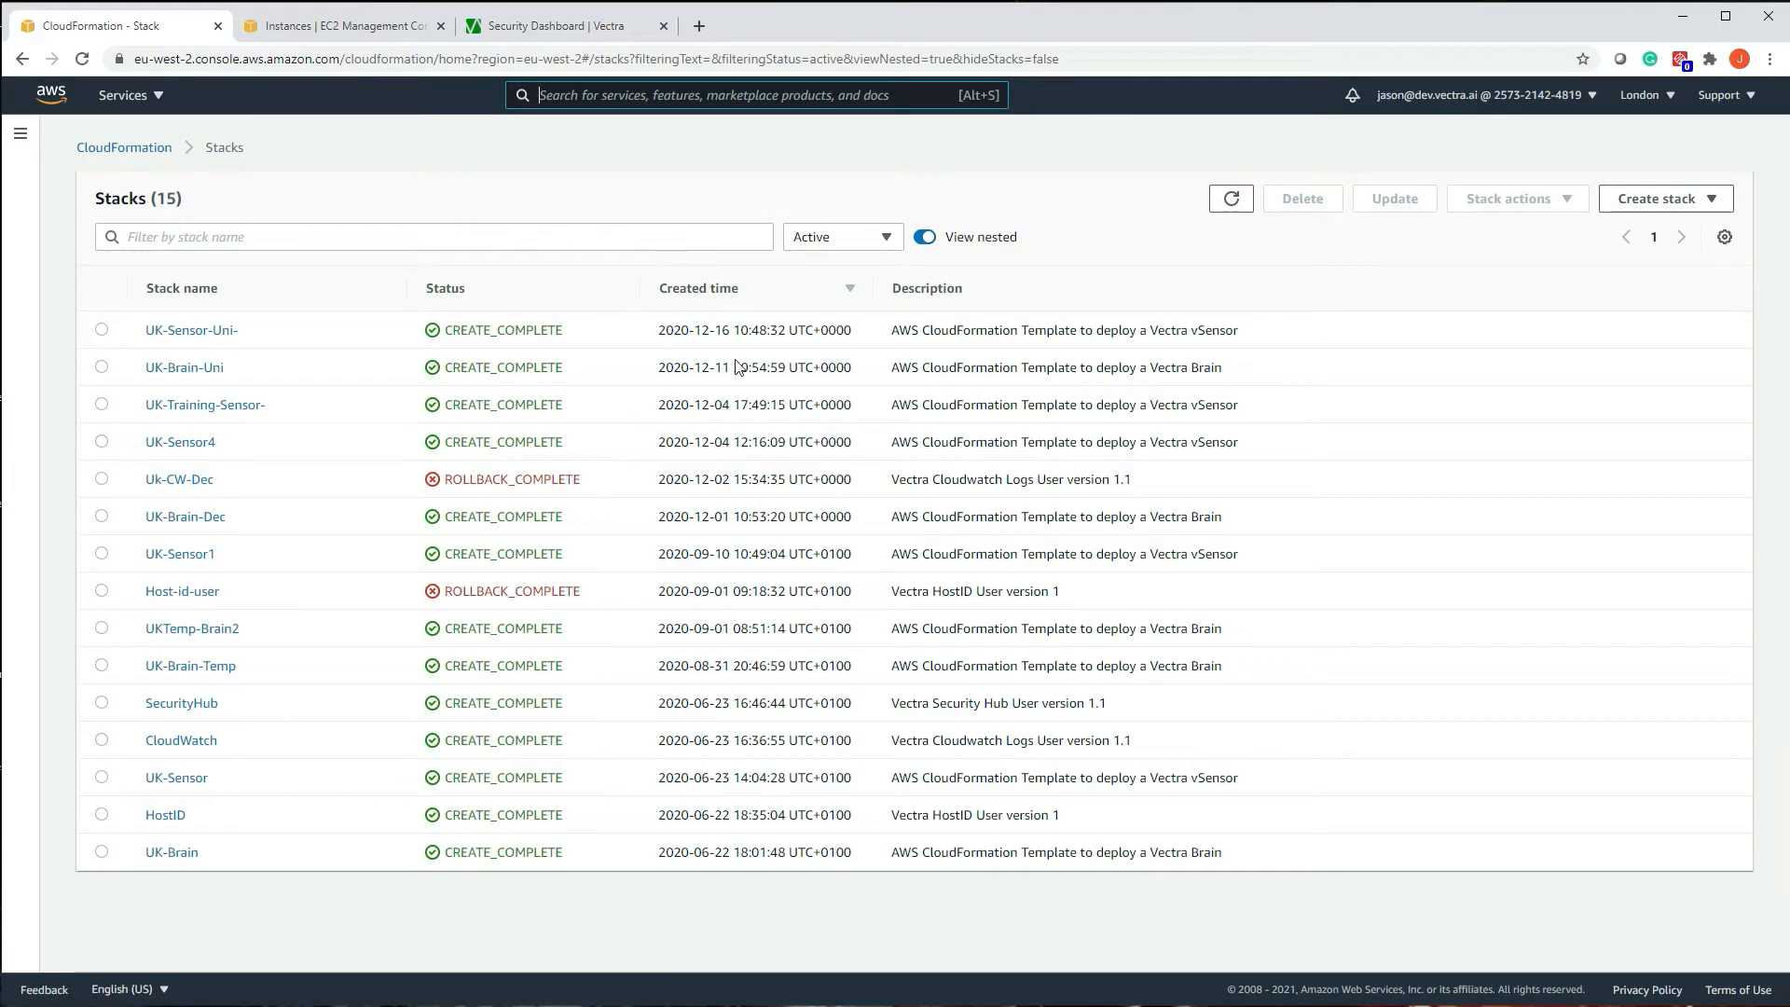
{"action": "left_click", "coordinate": [1668, 198]}
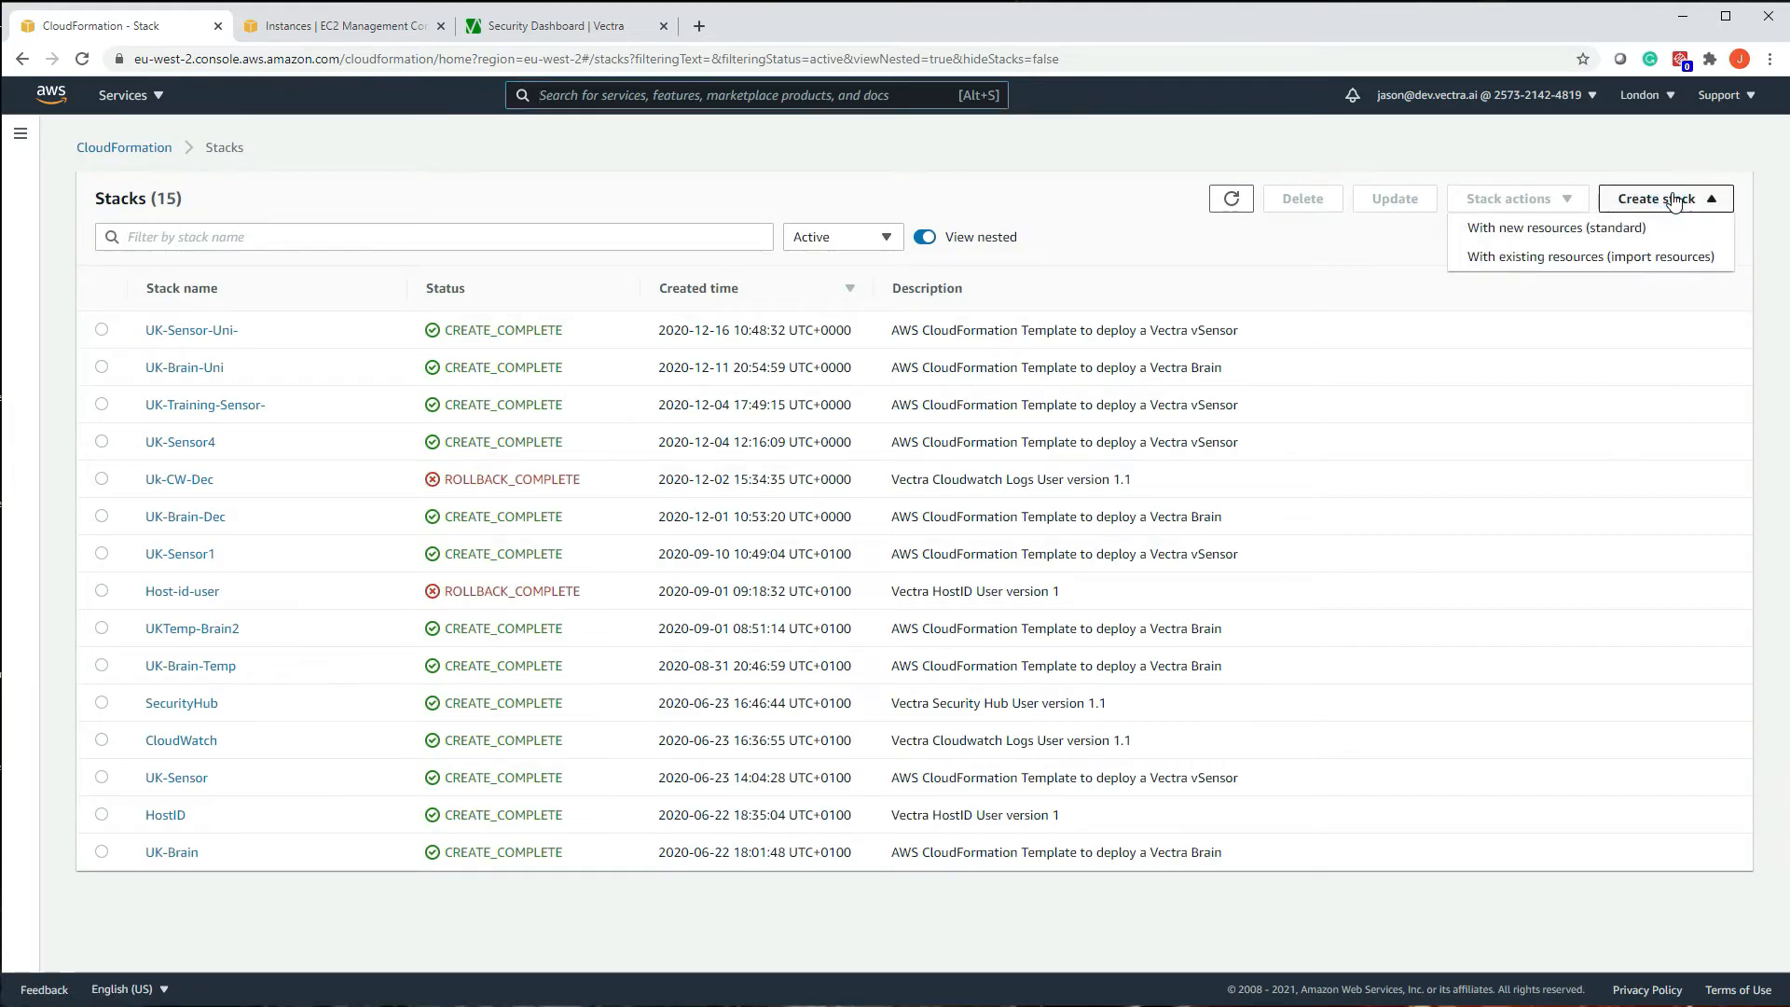
{"action": "left_click", "coordinate": [1622, 231]}
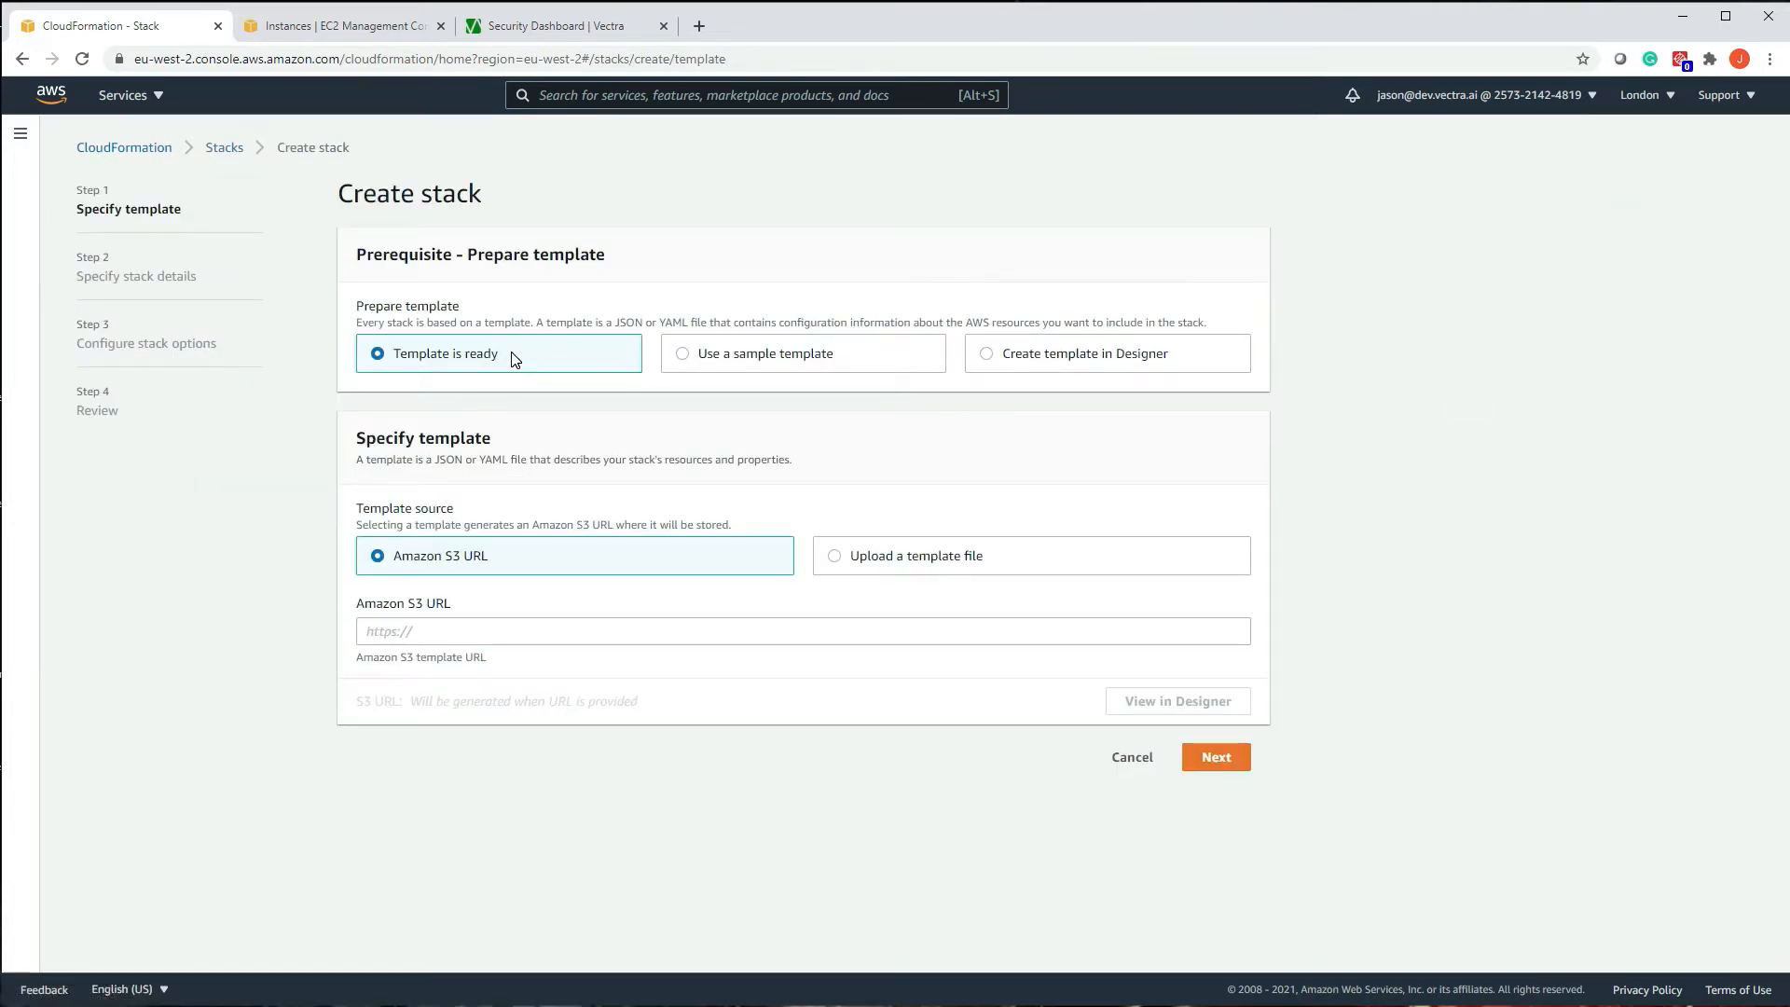
Upload HostIdTemplate.yaml as the stack's template file and continue to the stack details
{"action": "left_click", "coordinate": [1000, 560]}
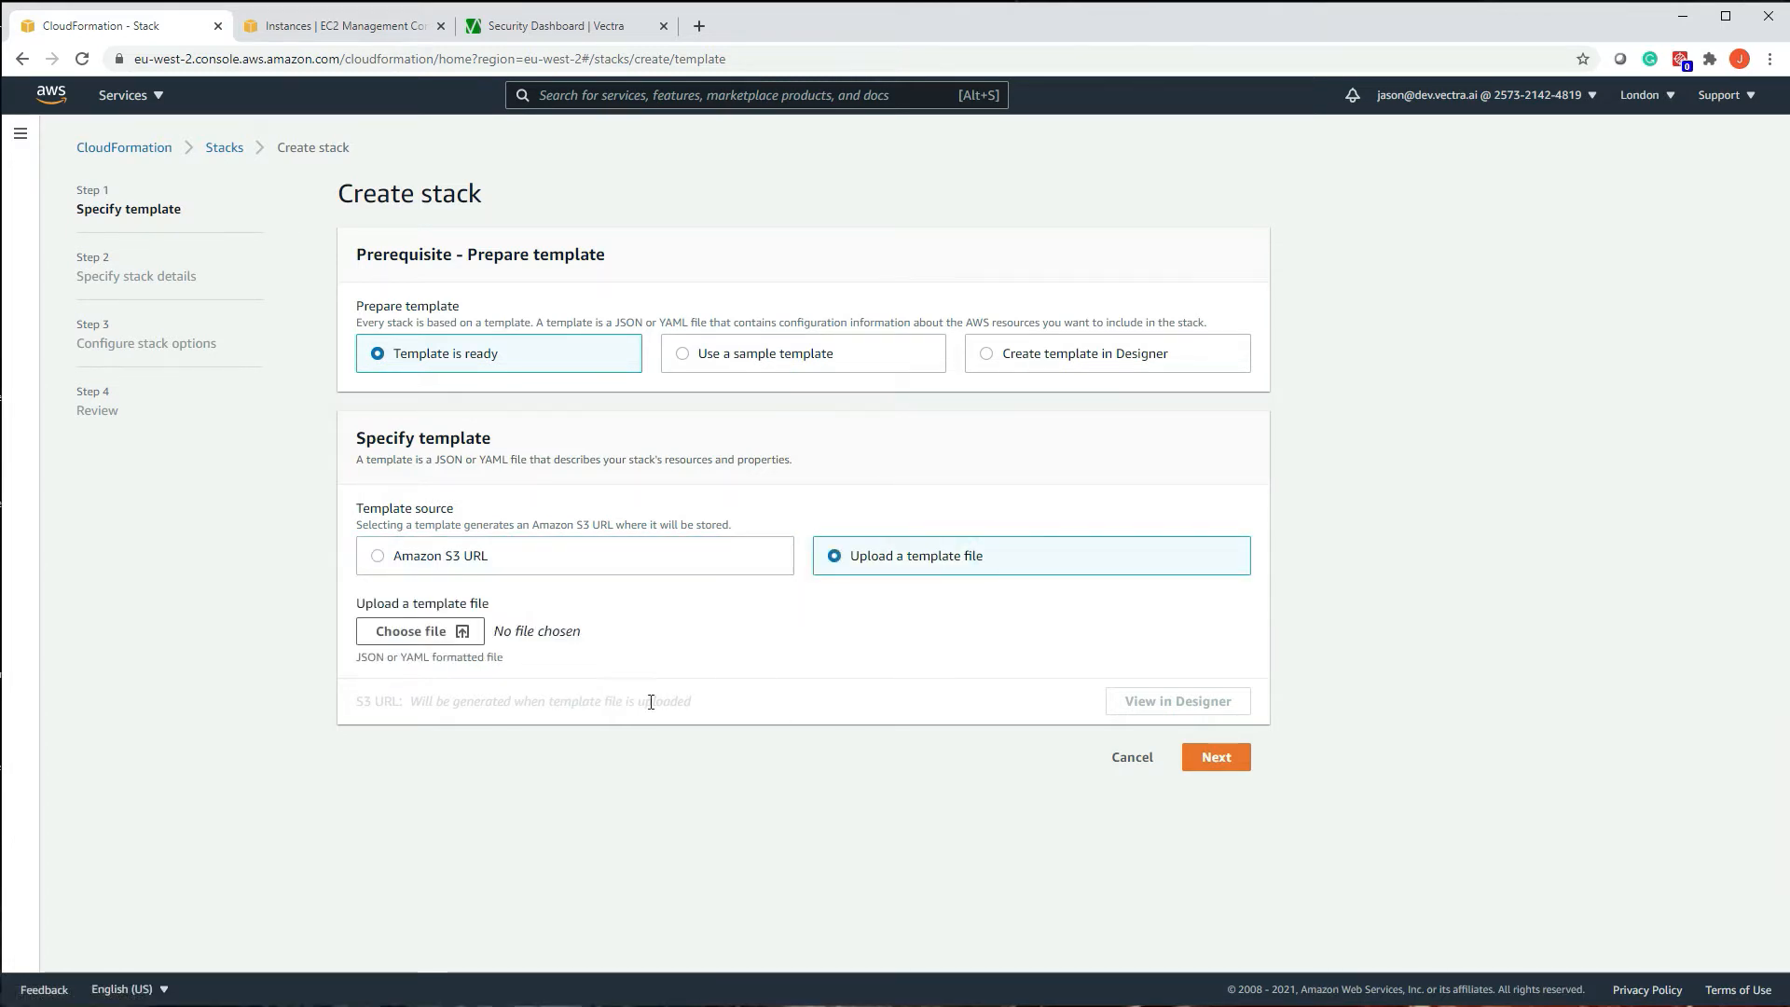
{"action": "left_click", "coordinate": [442, 631]}
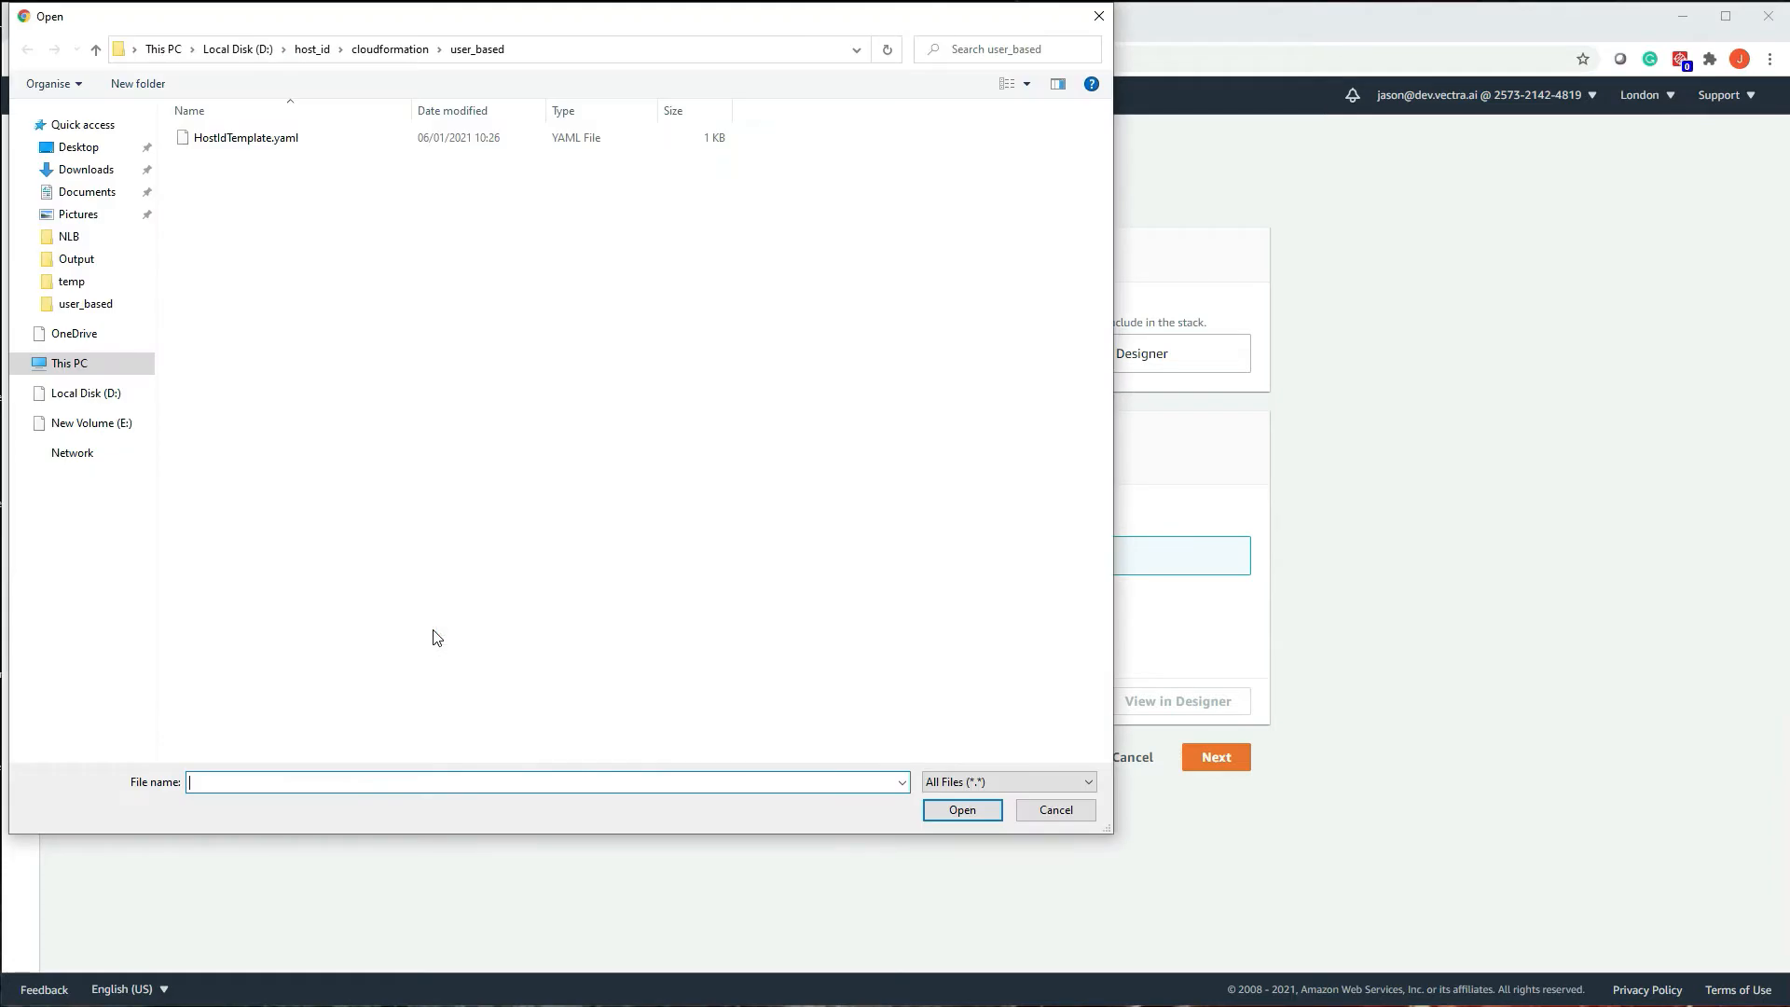
{"action": "left_click", "coordinate": [235, 142]}
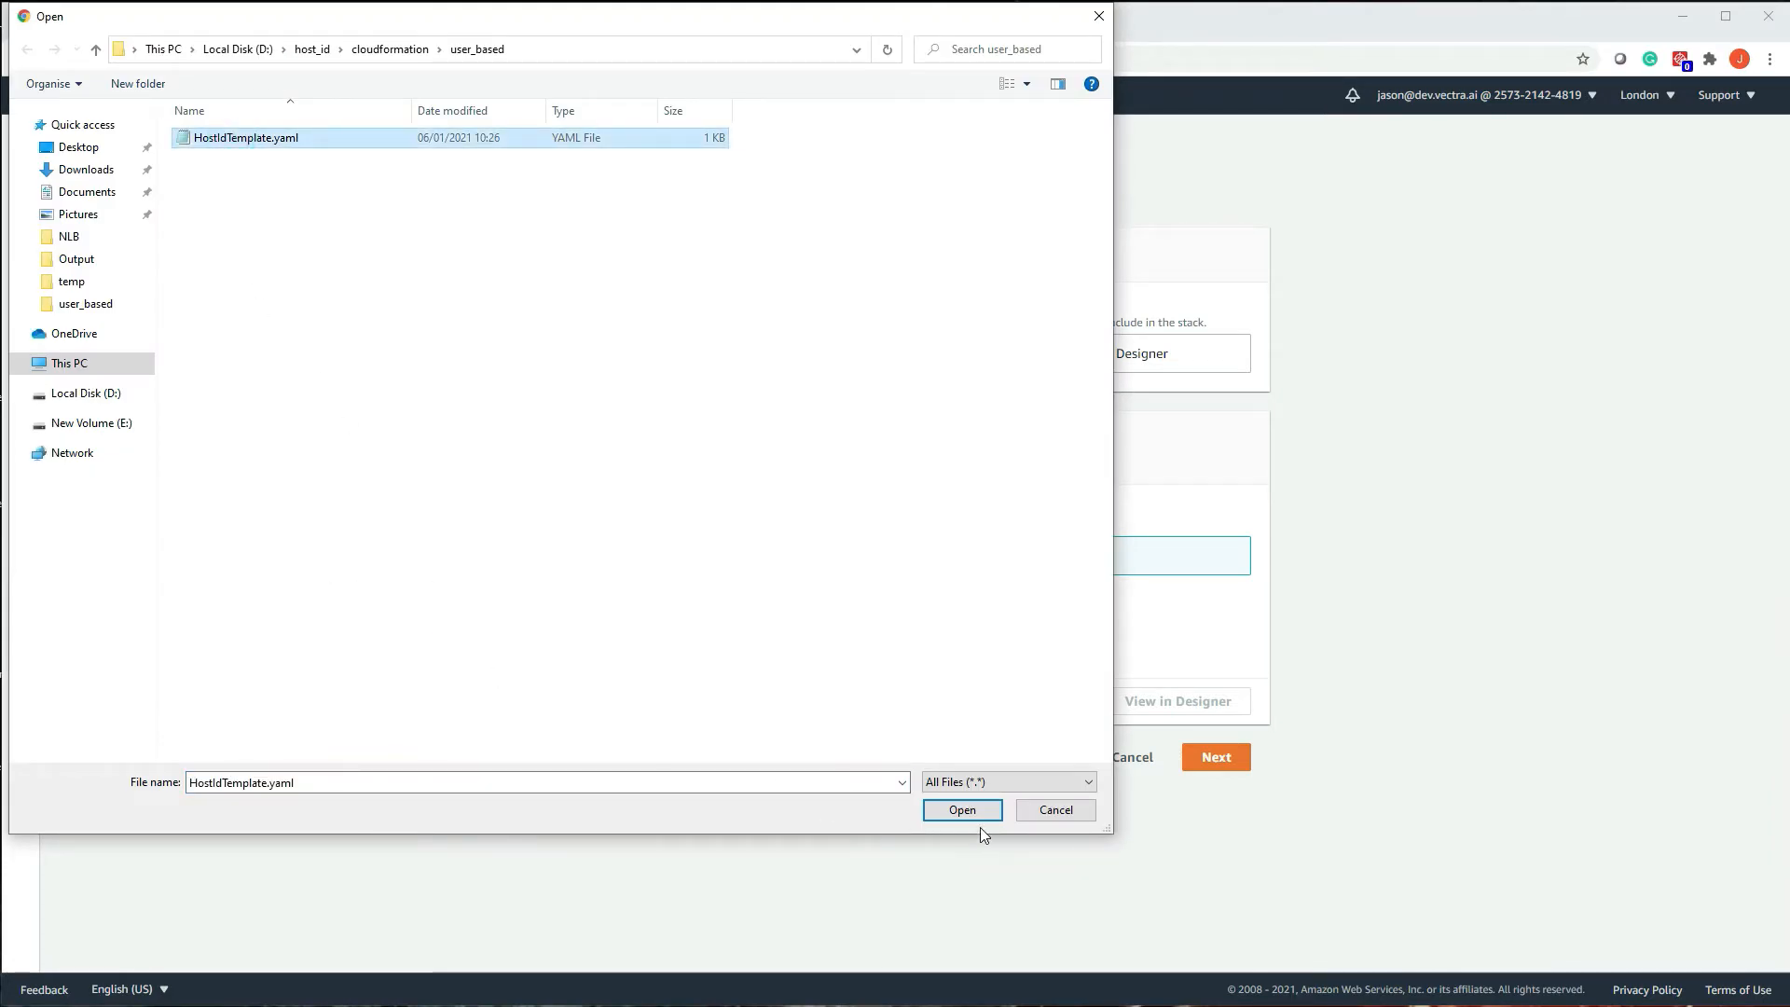
{"action": "left_click", "coordinate": [963, 810]}
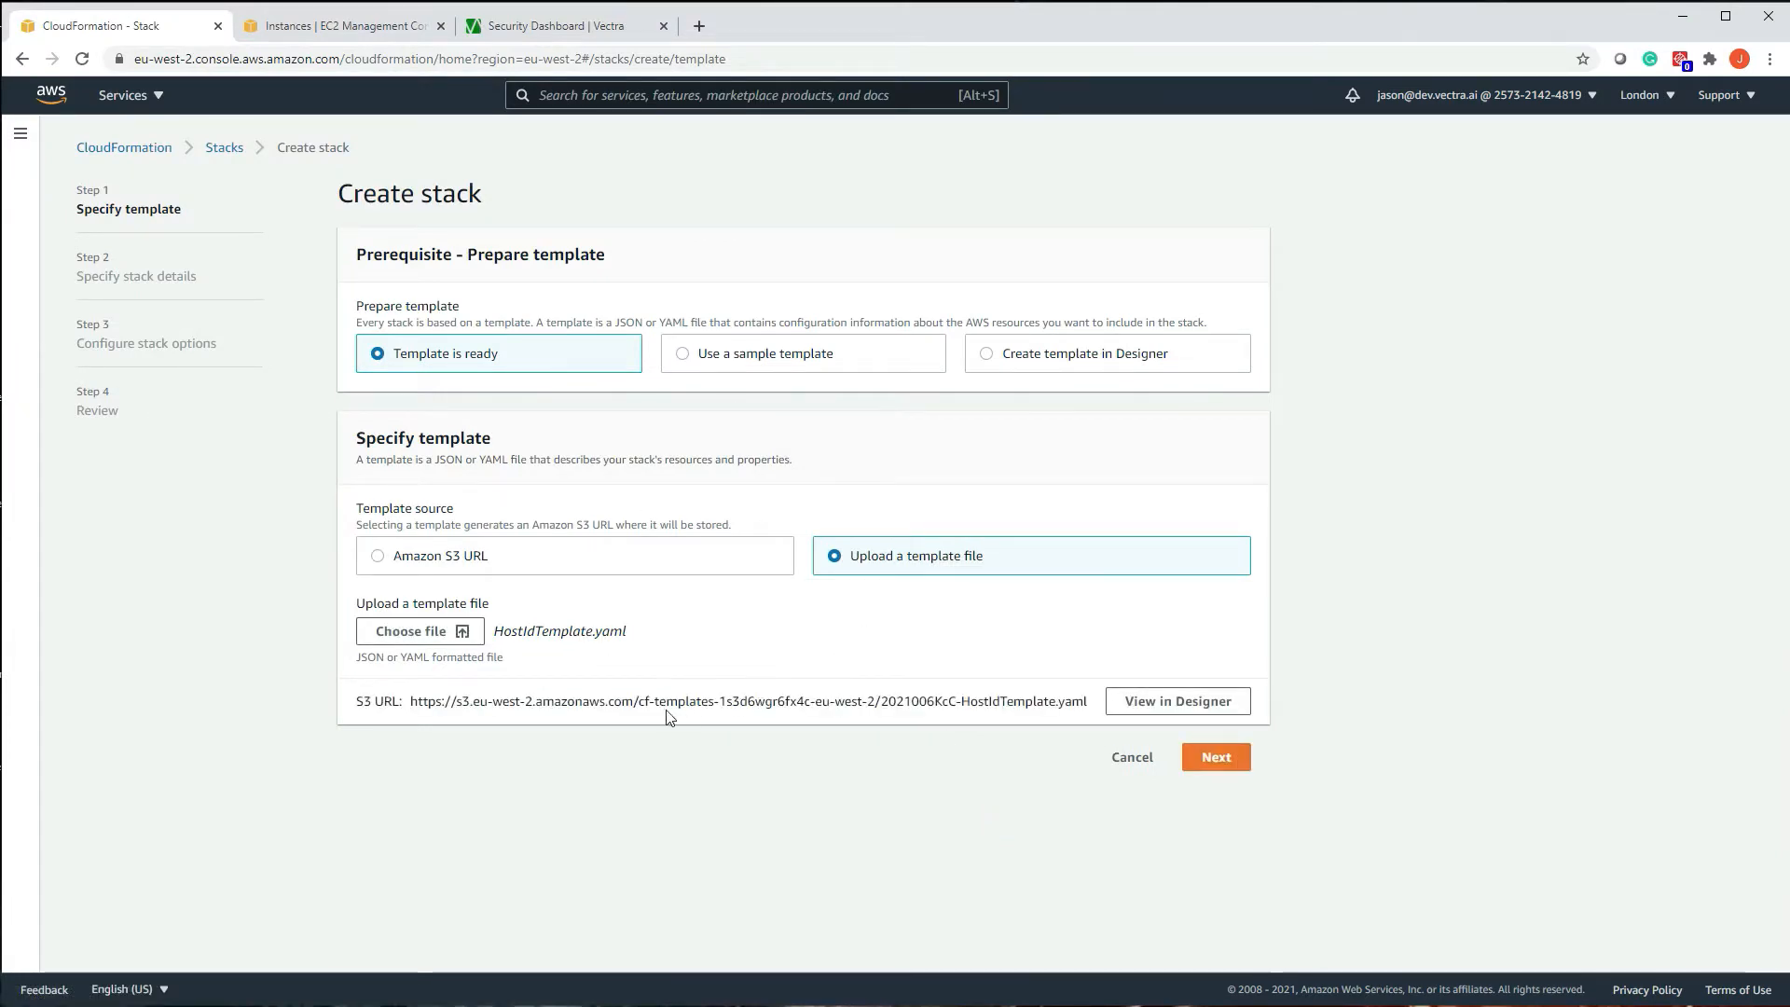
{"action": "left_click", "coordinate": [1238, 763]}
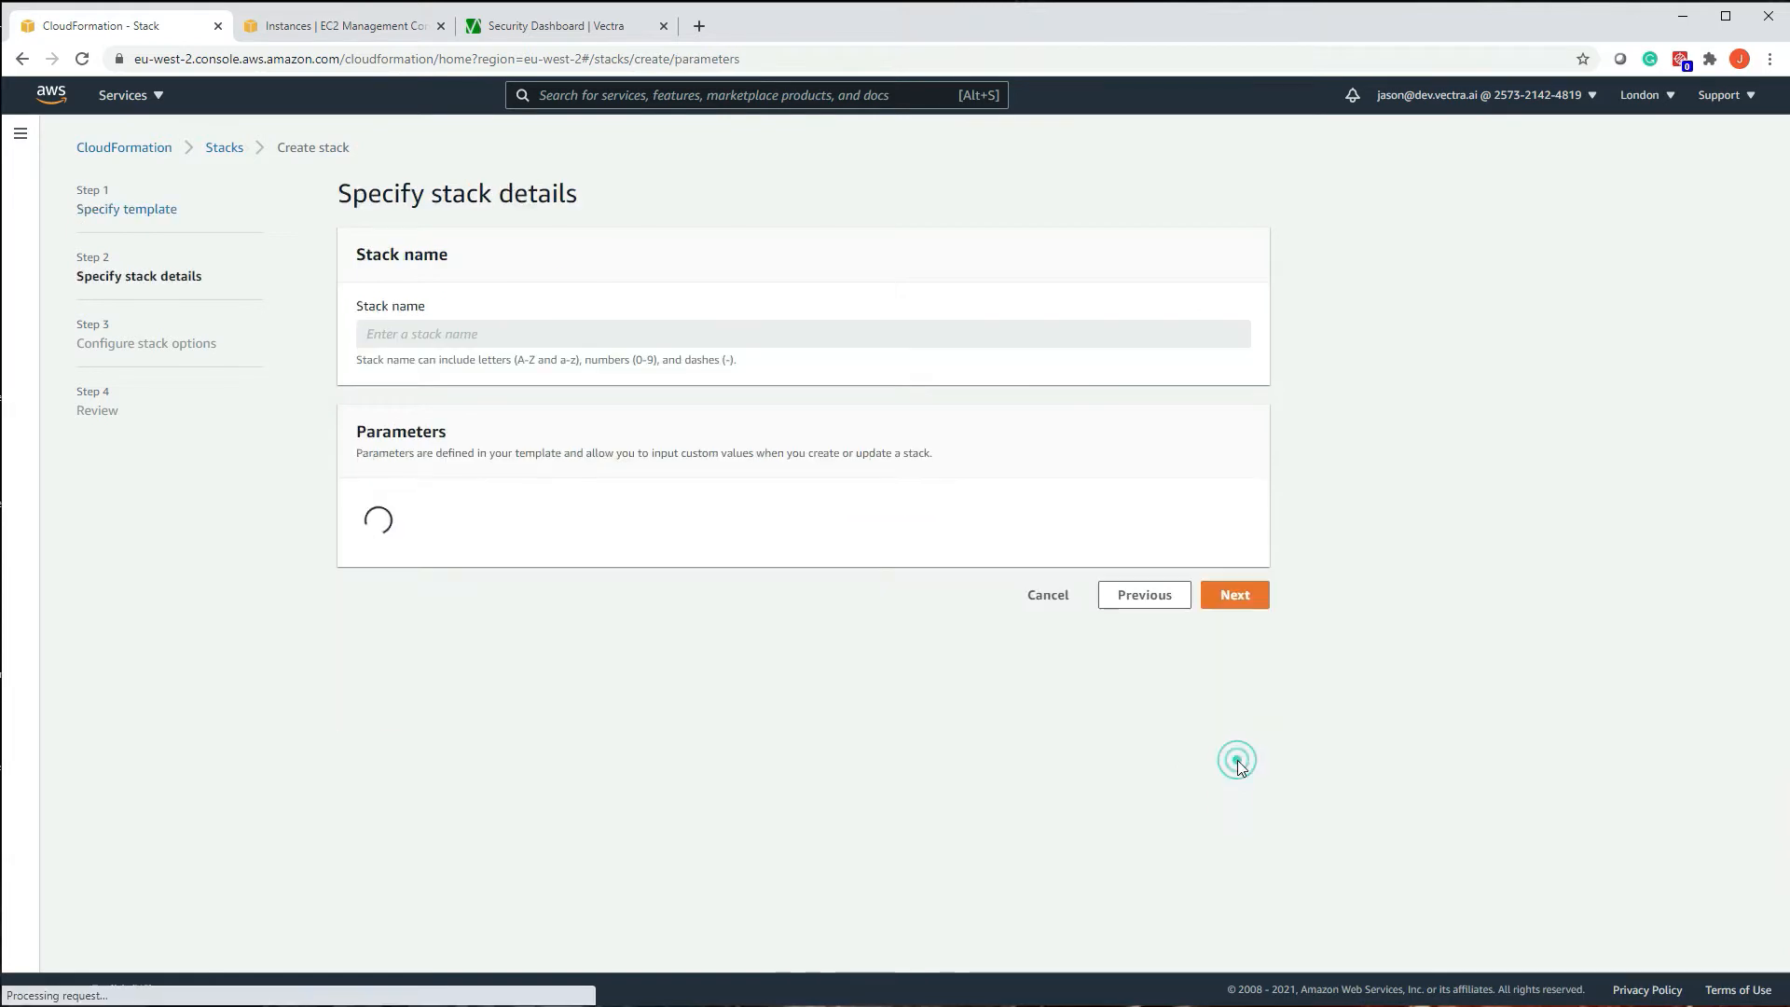
Name the stack with Vectra, the owner's first name and HostID joined by dashes, and keep the default stack options
{"action": "left_click", "coordinate": [710, 340]}
{"action": "type", "text": "Vectra-Jason"}
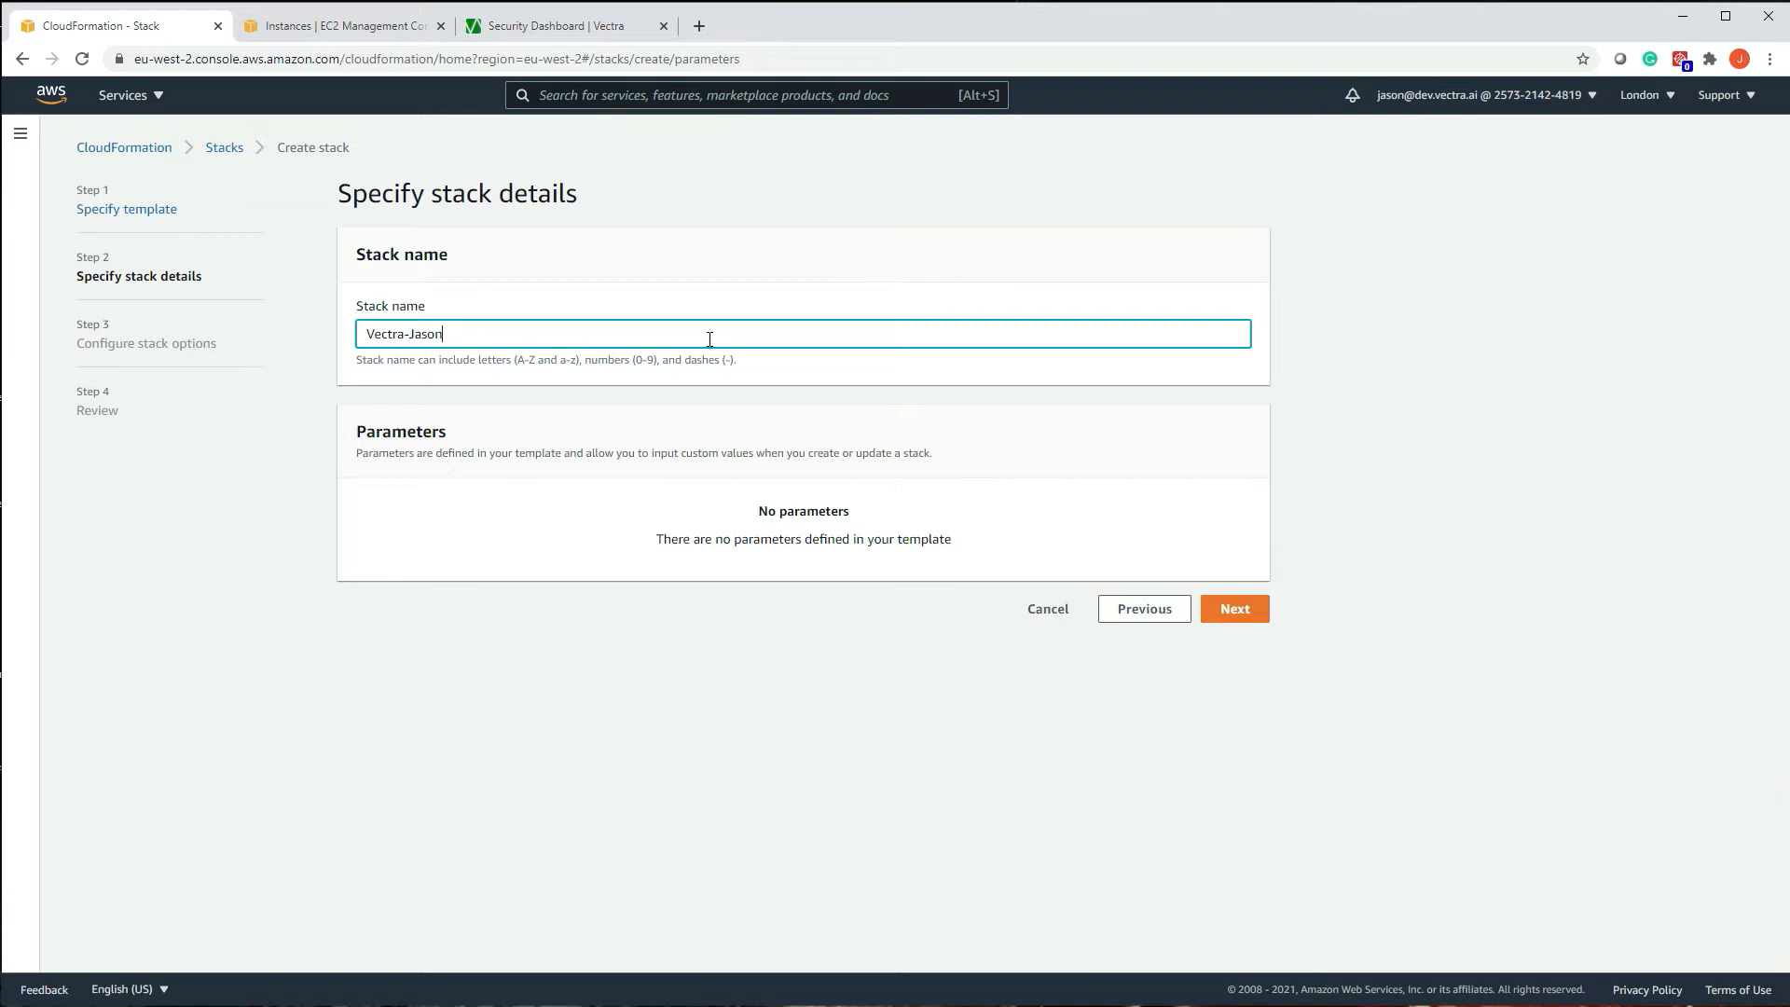
{"action": "type", "text": "-HostID"}
{"action": "left_click", "coordinate": [1230, 616]}
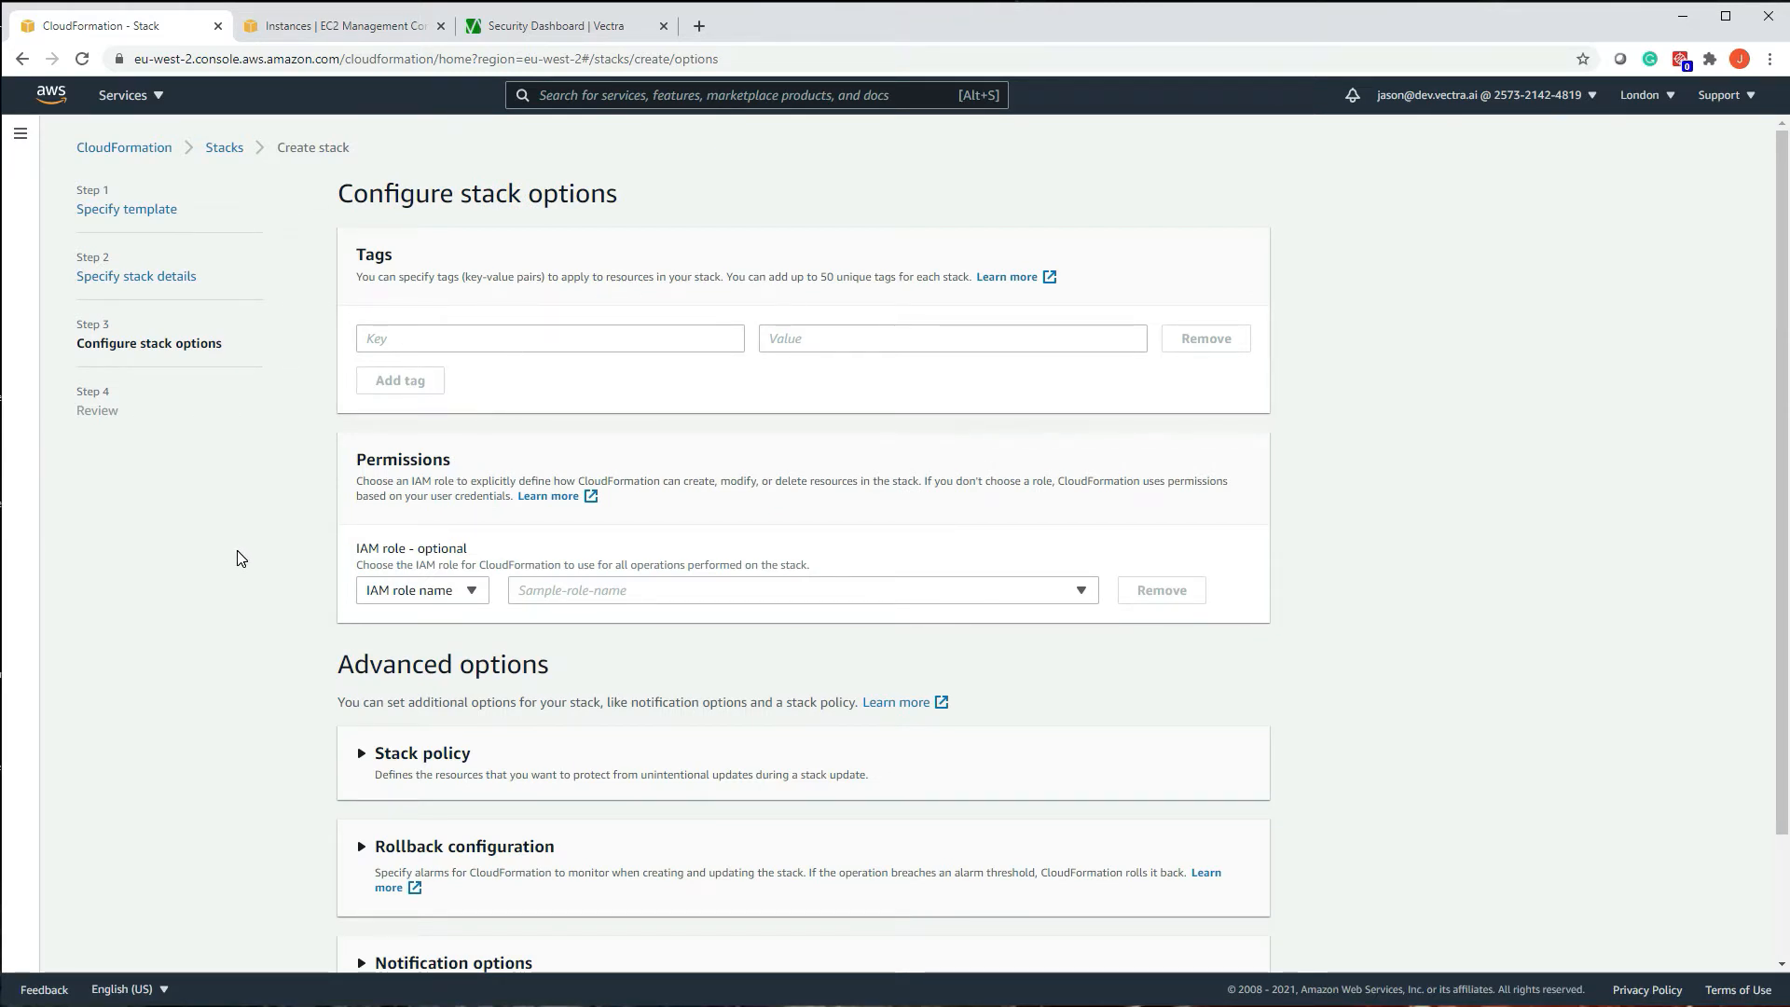
{"action": "scroll", "coordinate": [240, 558], "scroll_direction": "down", "scroll_amount": 3}
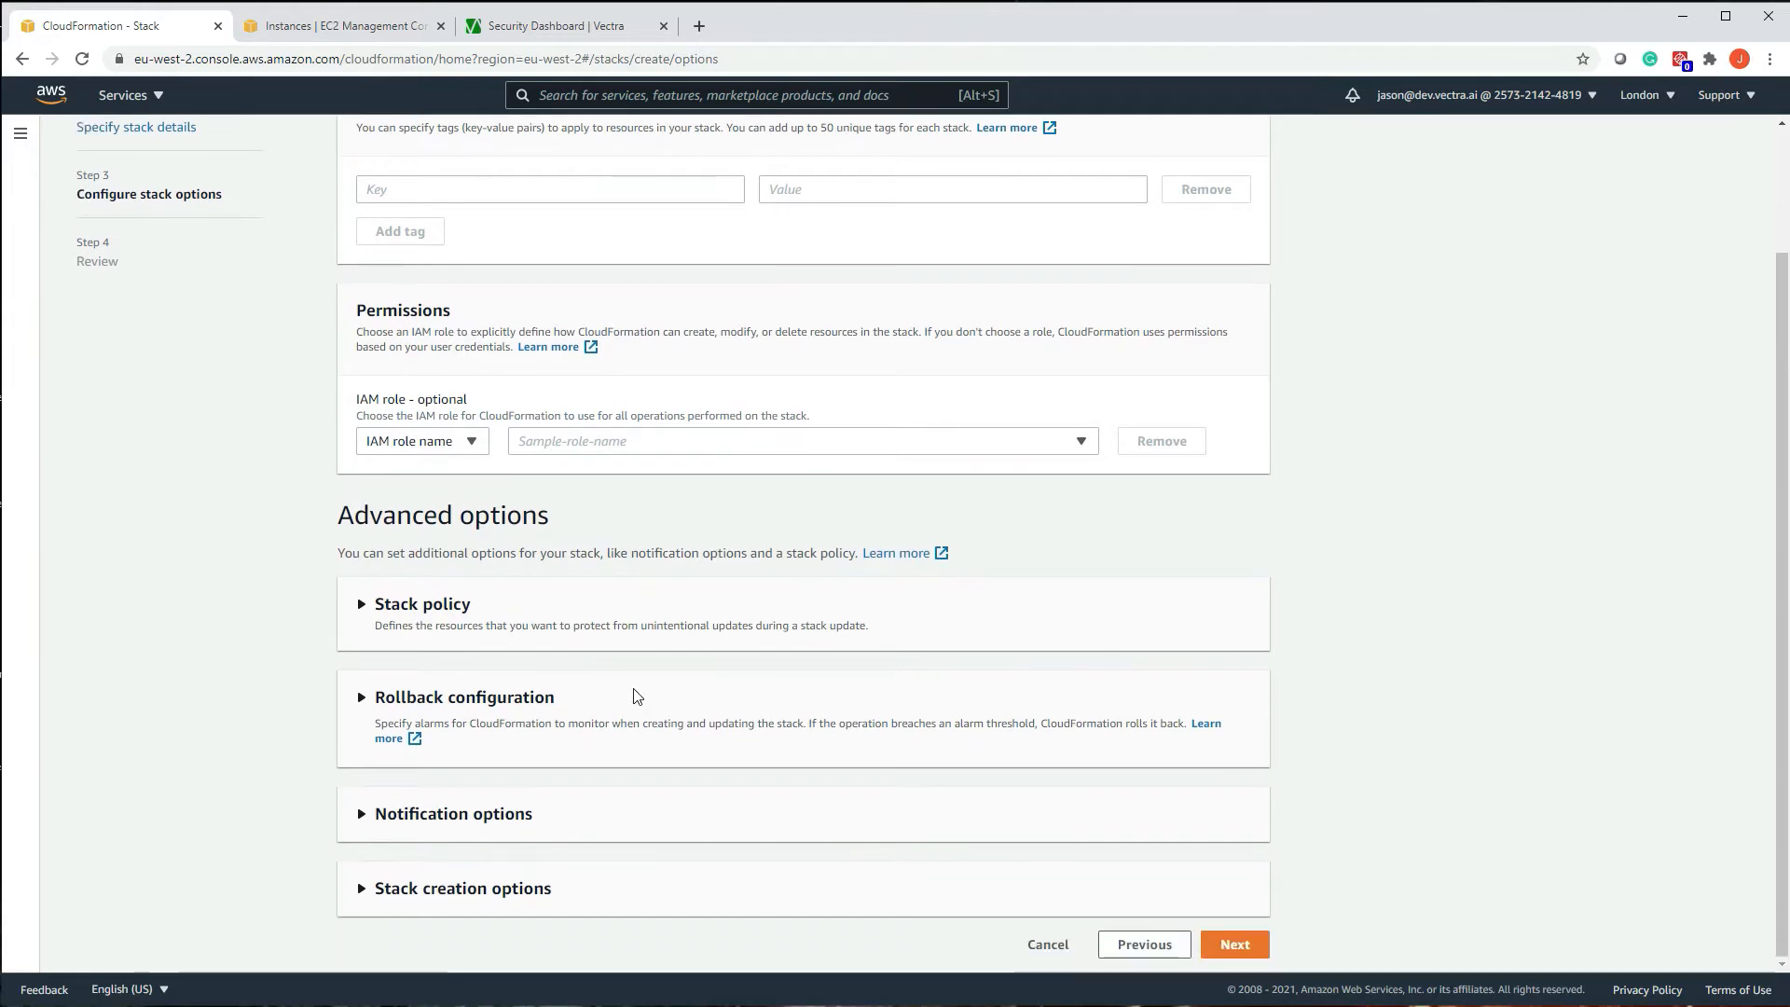
{"action": "left_click", "coordinate": [1240, 945]}
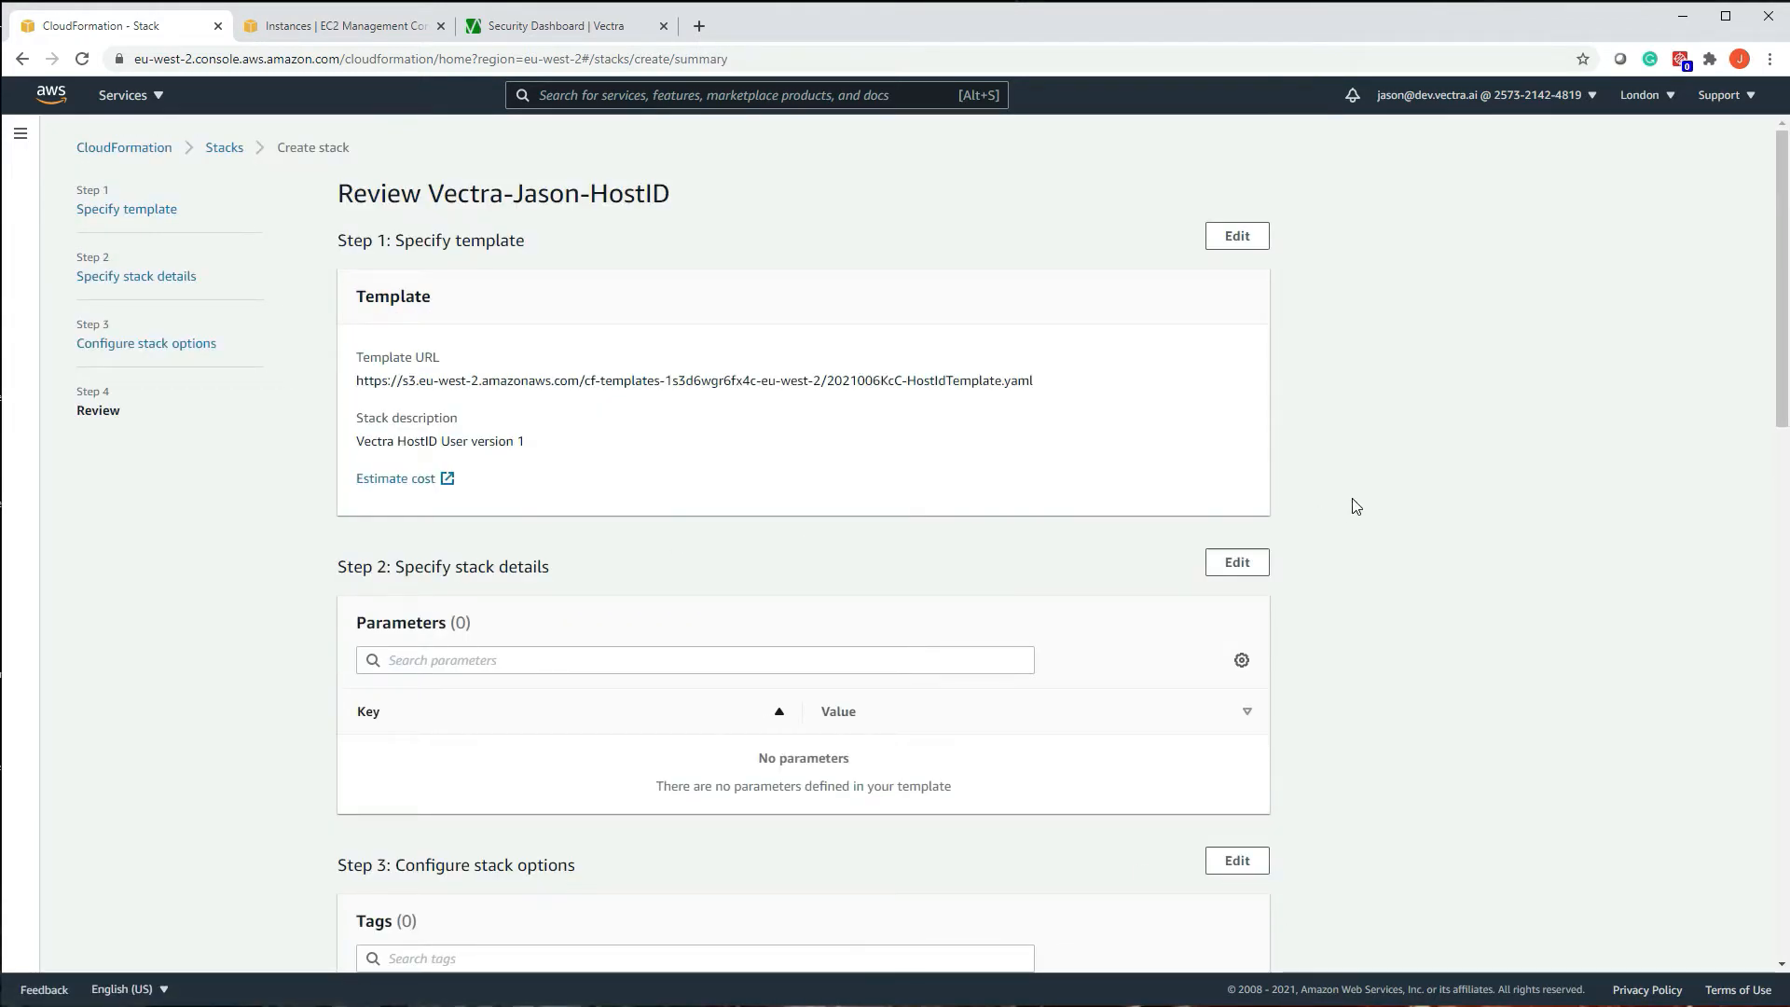
Acknowledge that CloudFormation might create IAM resources with custom names and create the stack
{"action": "scroll", "coordinate": [1355, 507], "scroll_direction": "down", "scroll_amount": 10}
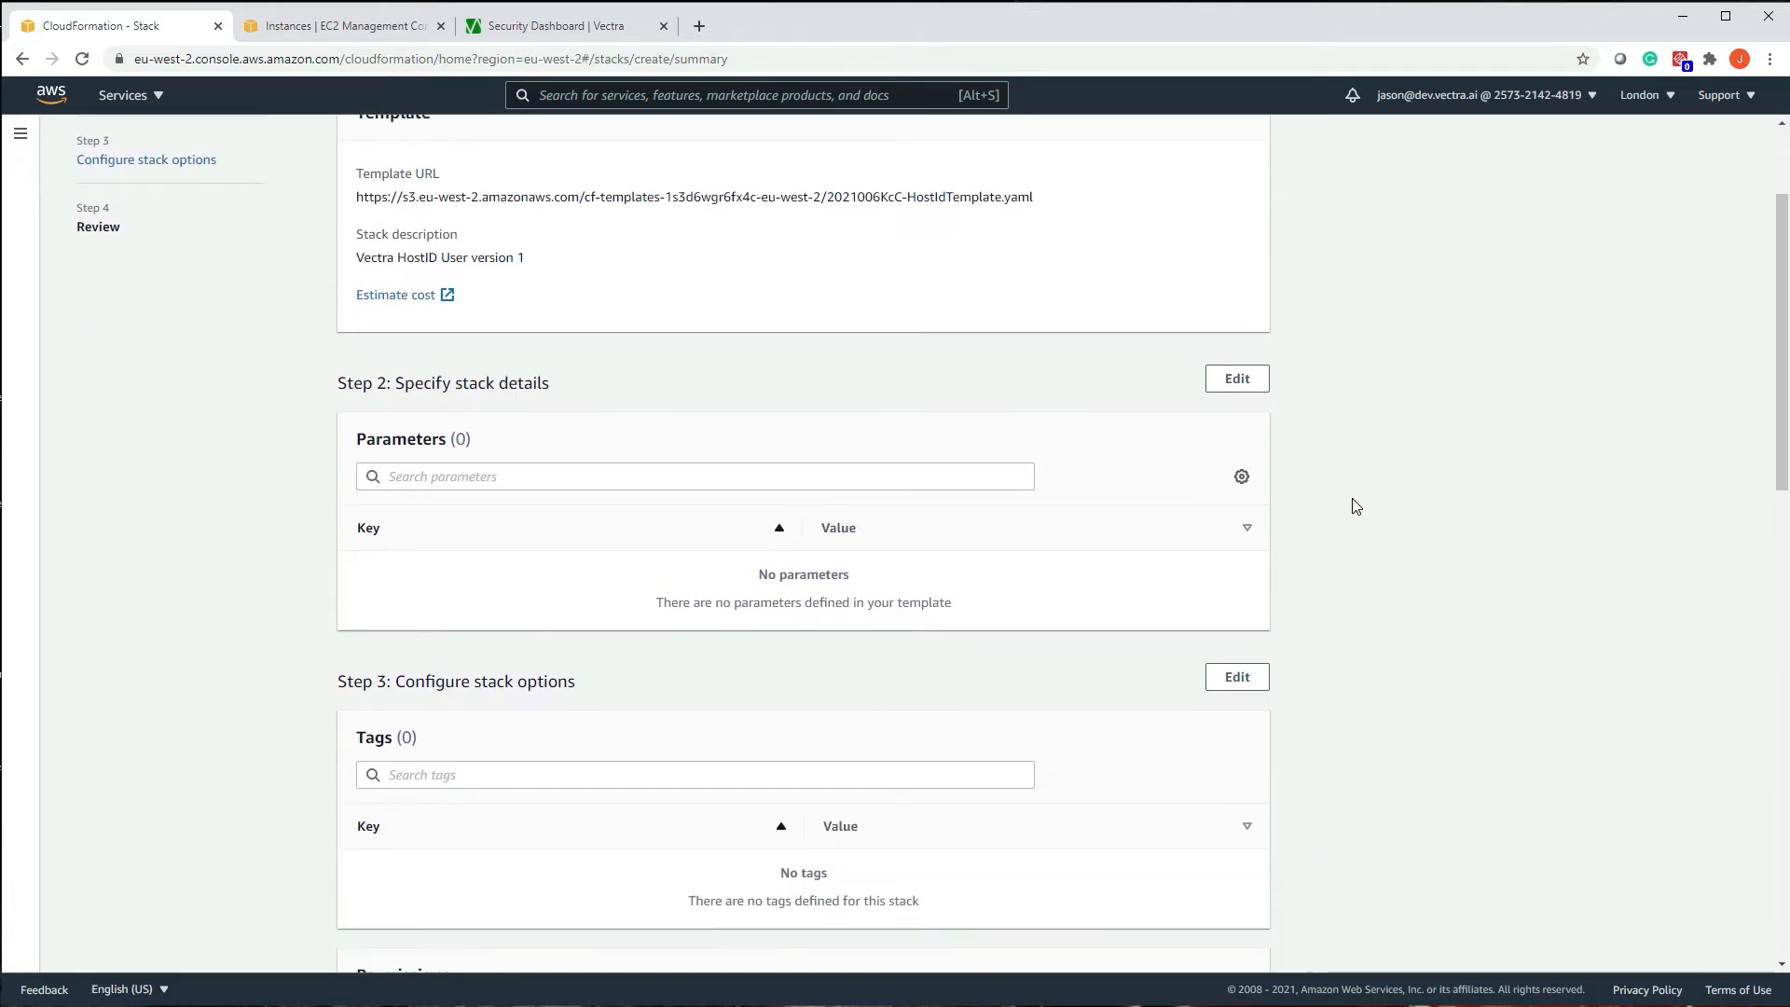
{"action": "scroll", "coordinate": [1355, 506], "scroll_direction": "down", "scroll_amount": 5}
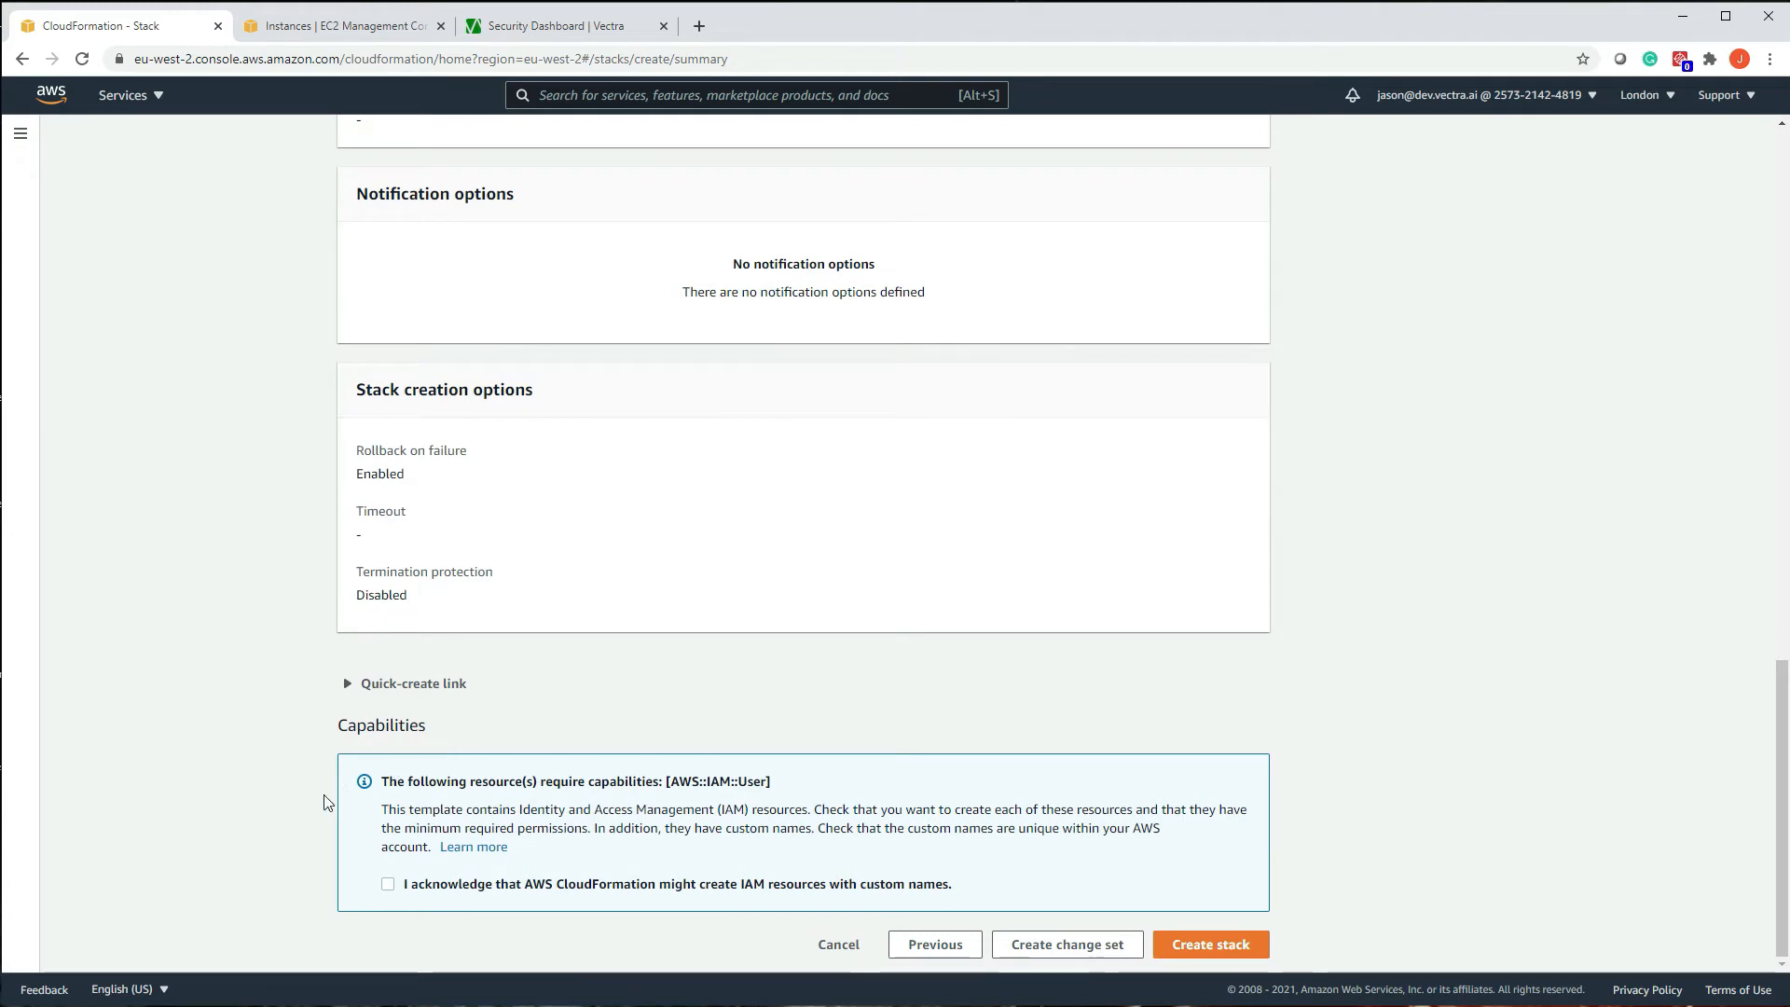
{"action": "left_click", "coordinate": [388, 885]}
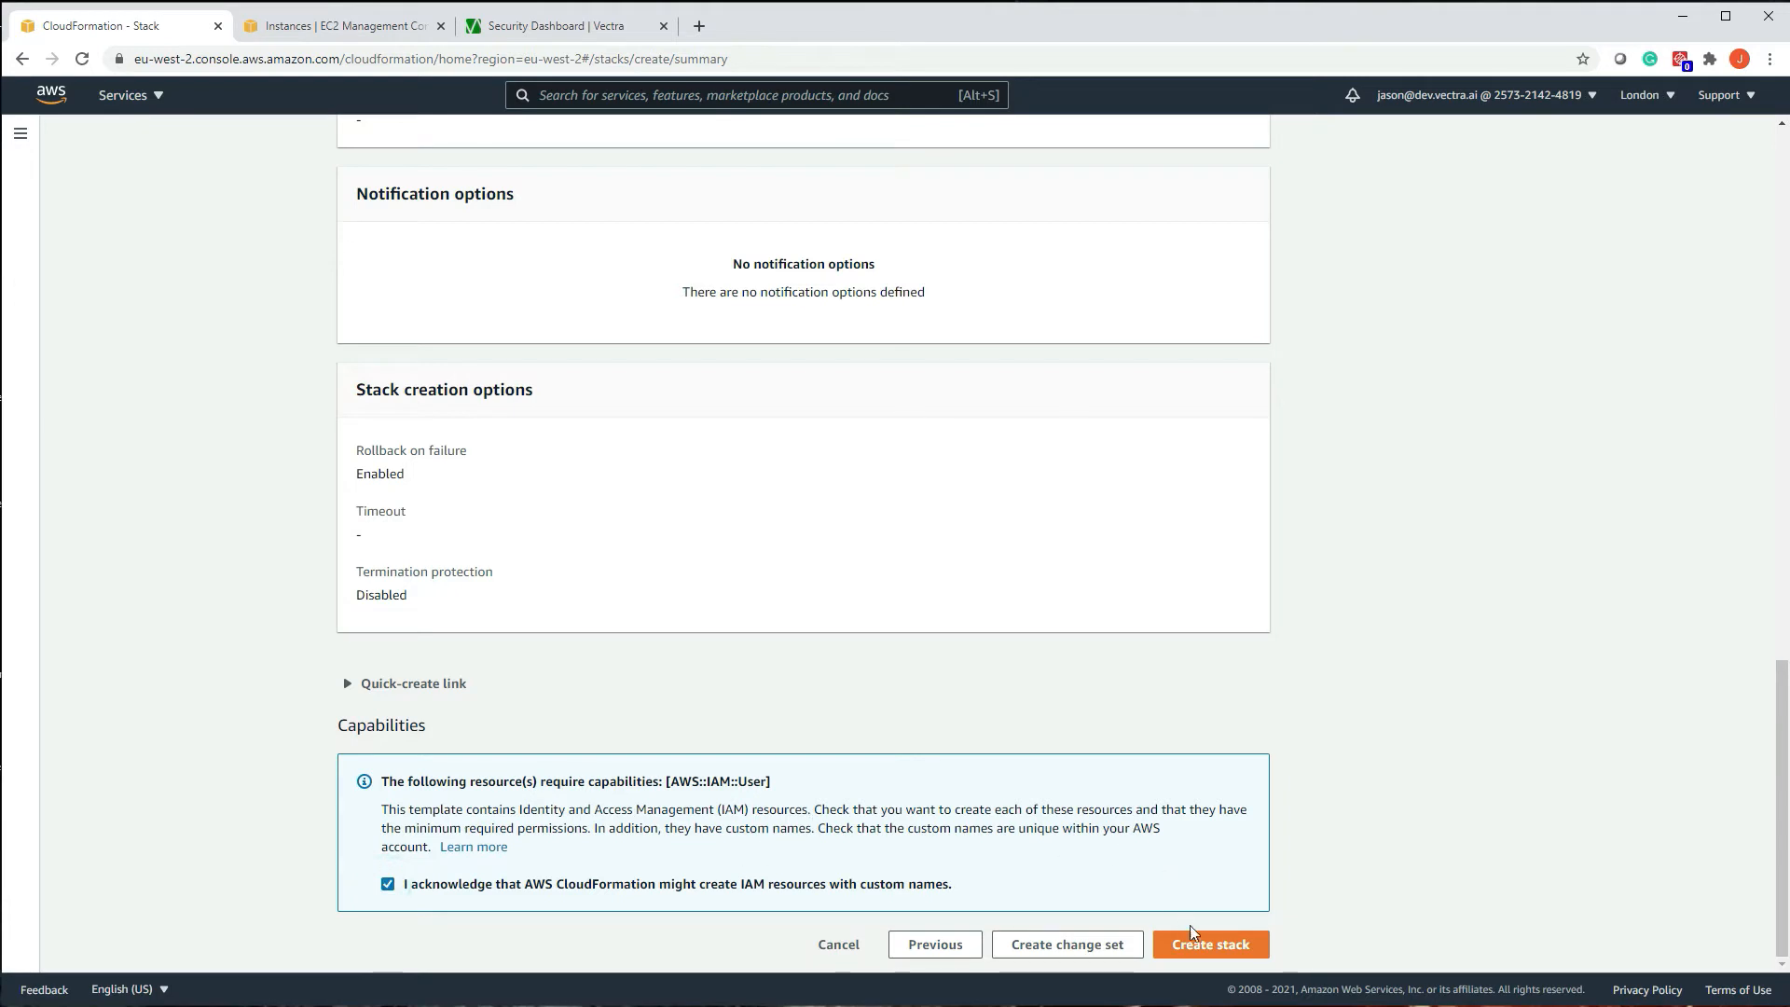
{"action": "left_click", "coordinate": [1202, 946]}
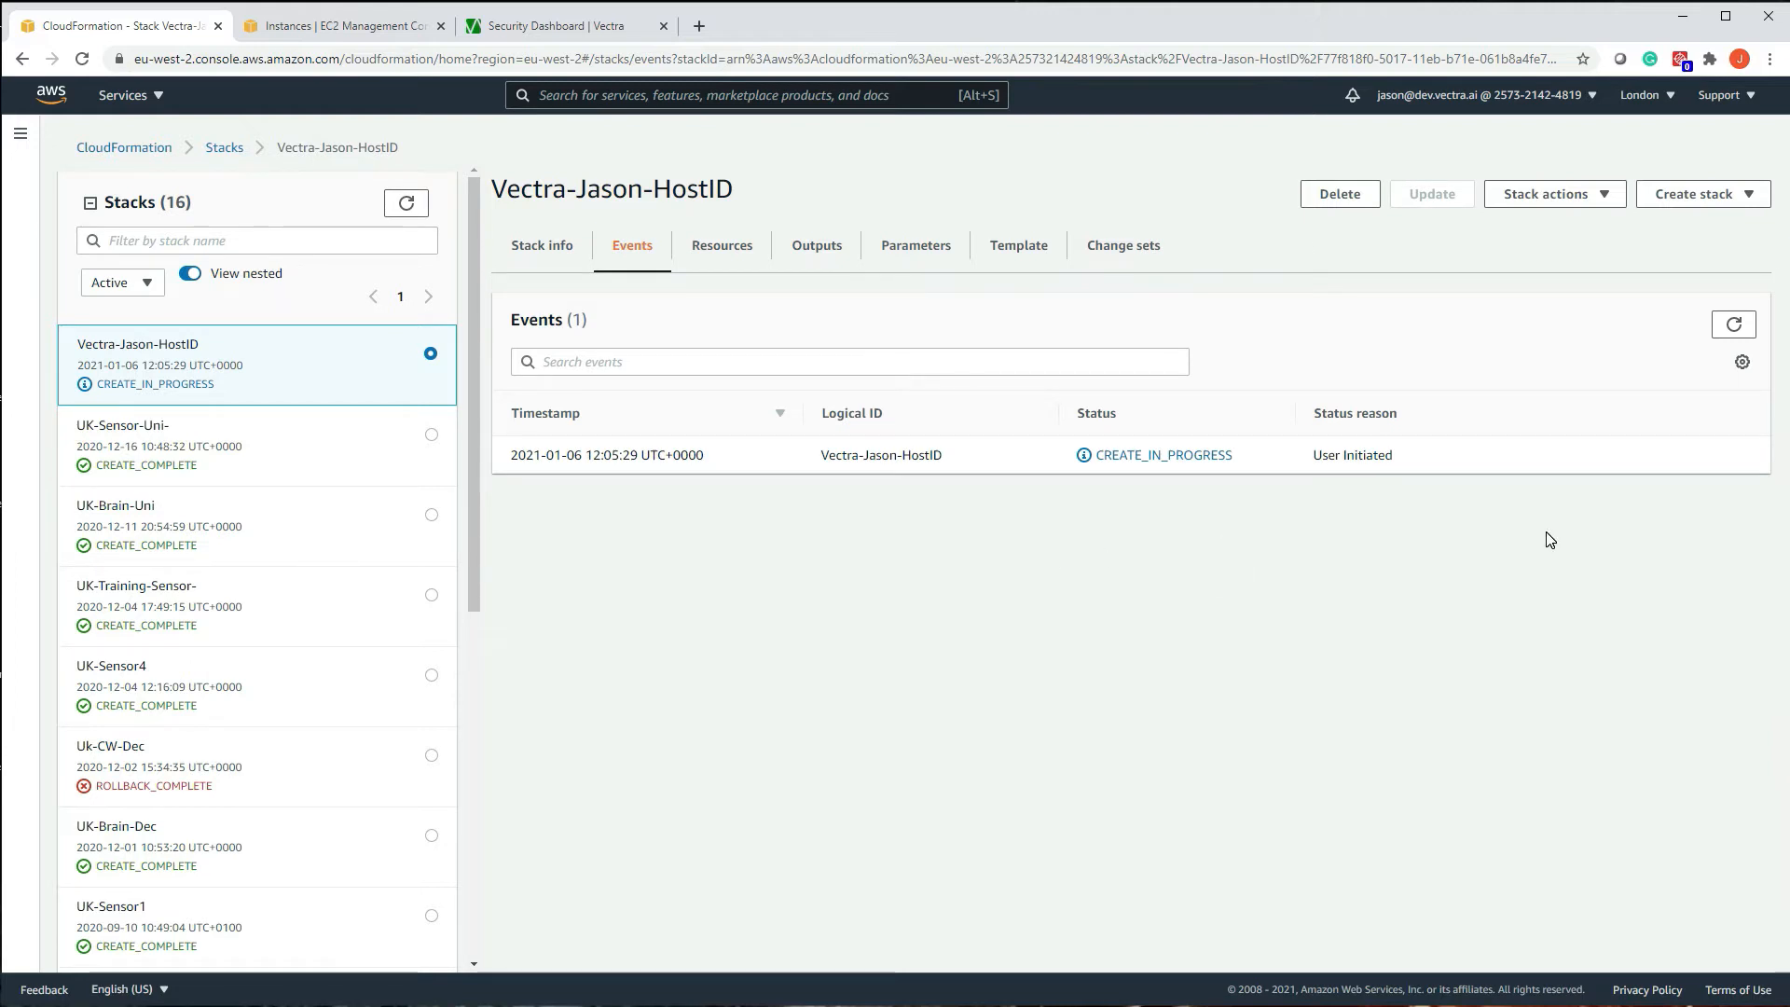
Refresh the new stack's events until creation finishes, and review its resources, outputs, parameters and template
{"action": "left_click", "coordinate": [1736, 326]}
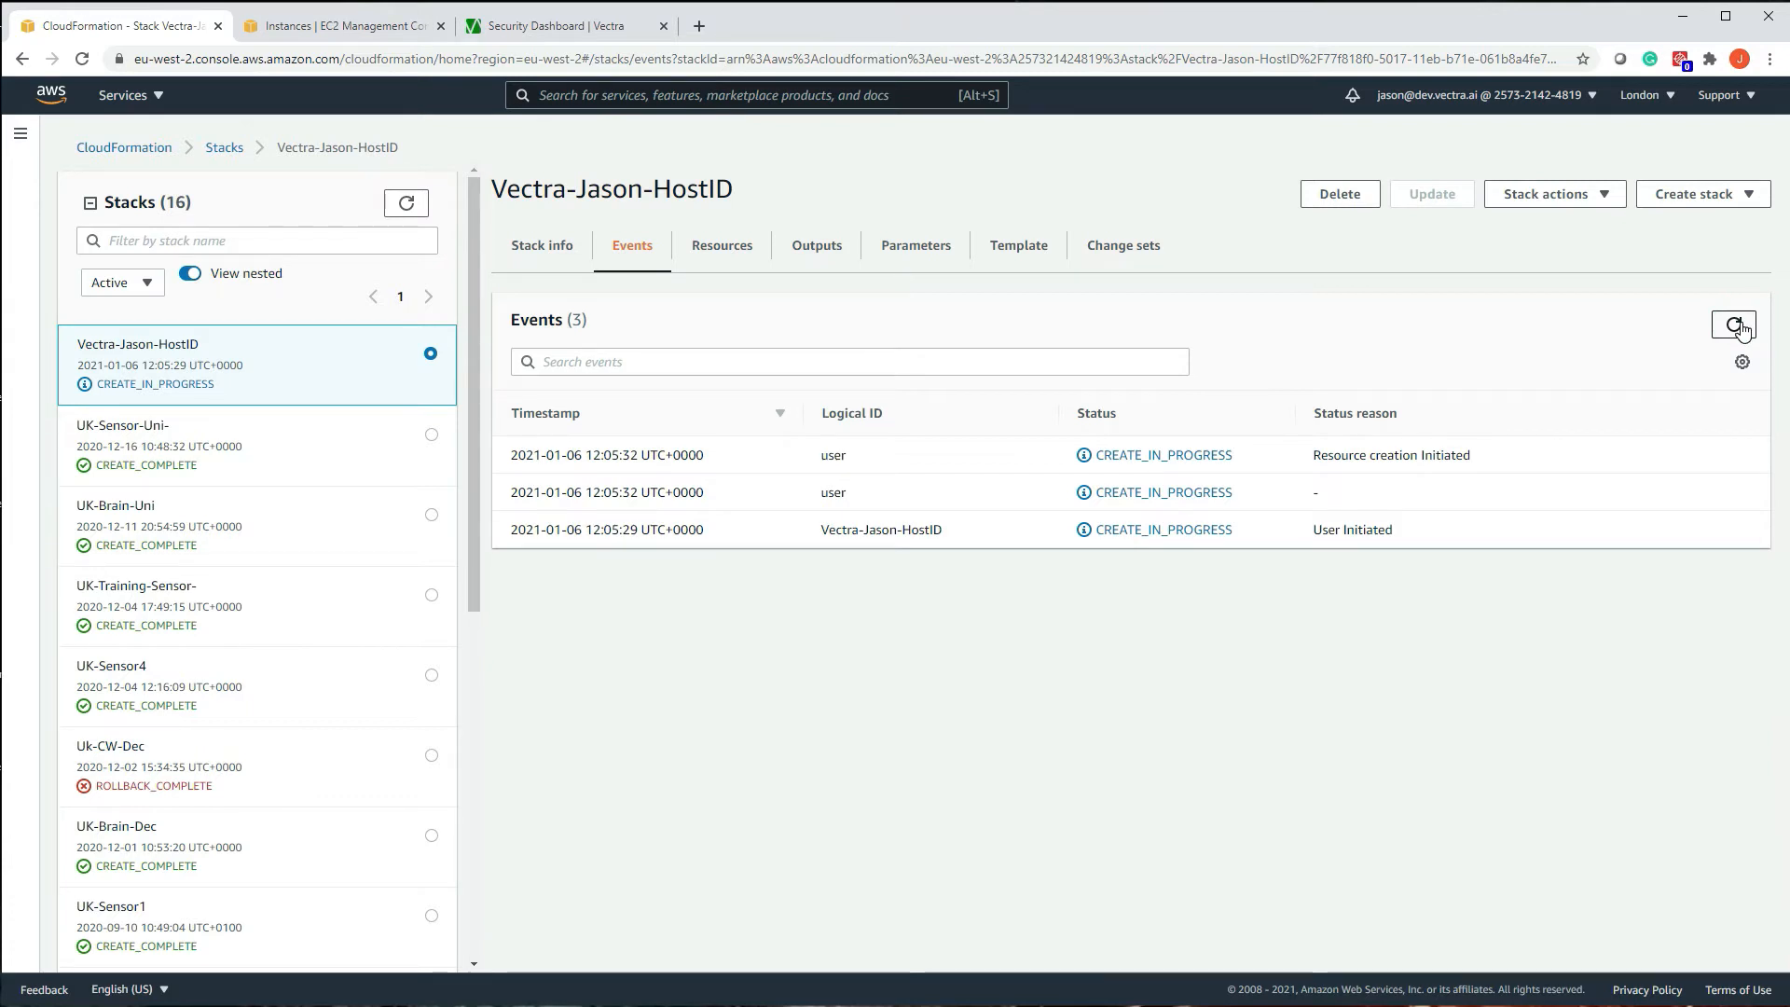
{"action": "left_click", "coordinate": [1738, 325]}
{"action": "left_click", "coordinate": [1738, 325]}
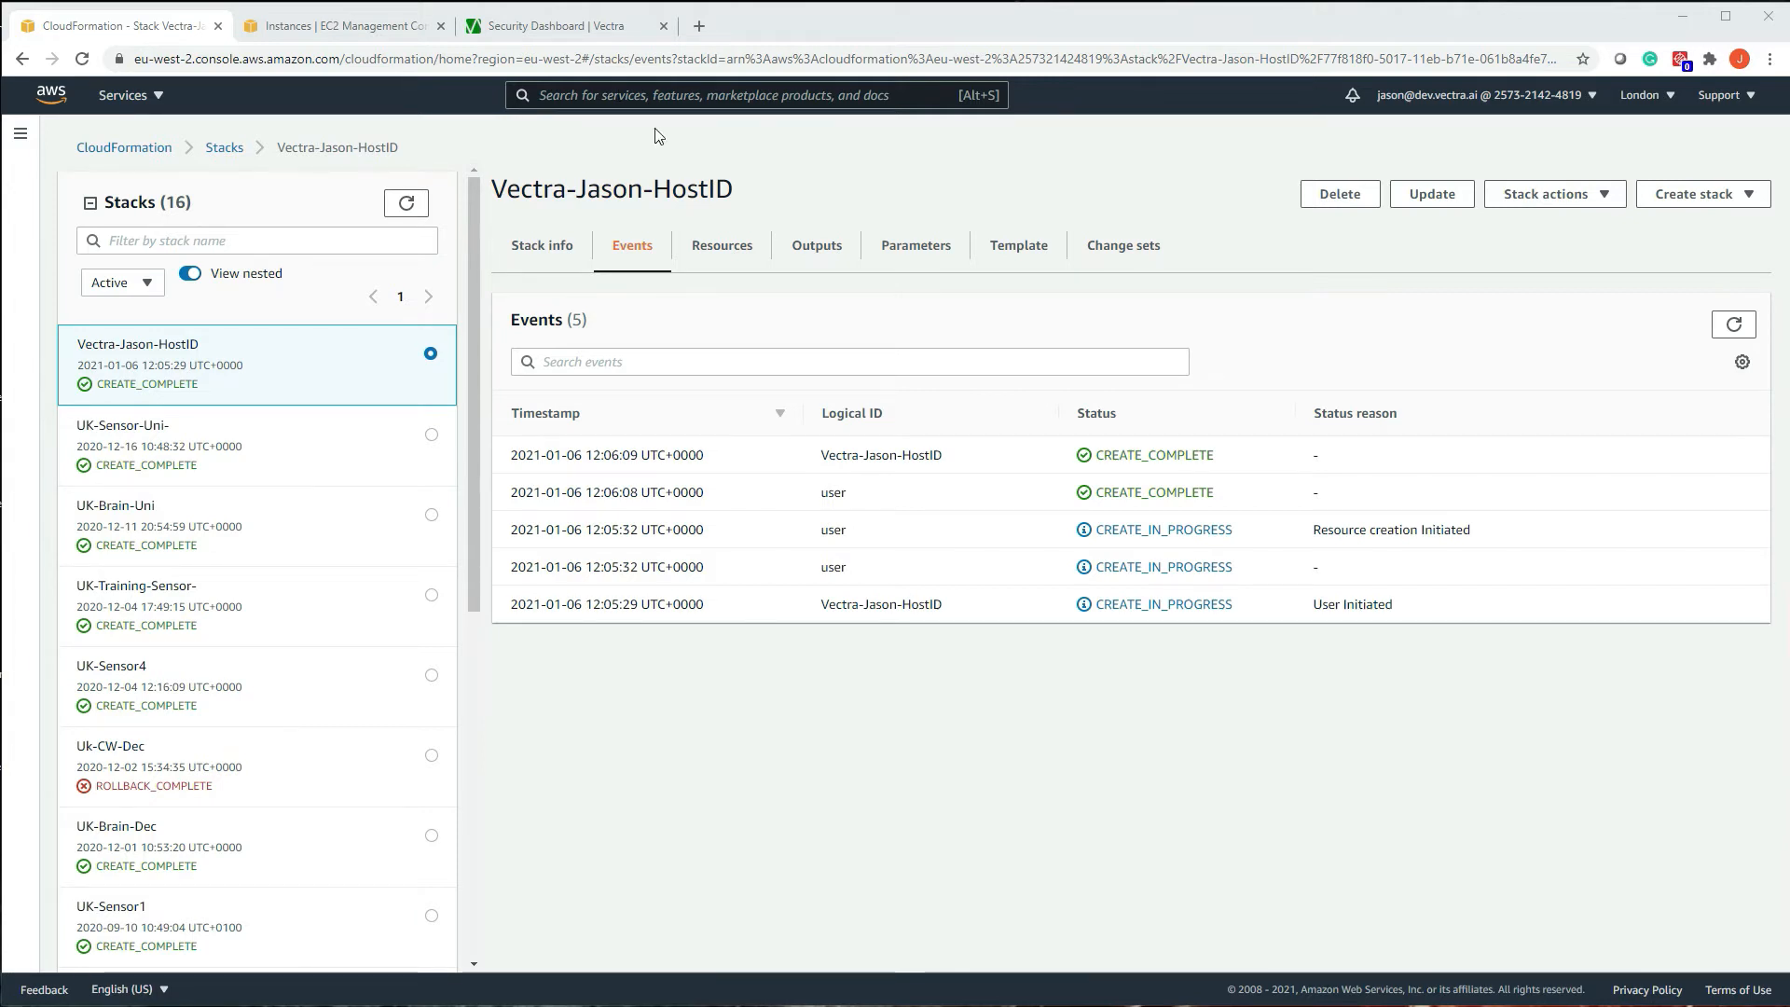
{"action": "left_click", "coordinate": [726, 247]}
{"action": "left_click", "coordinate": [827, 250]}
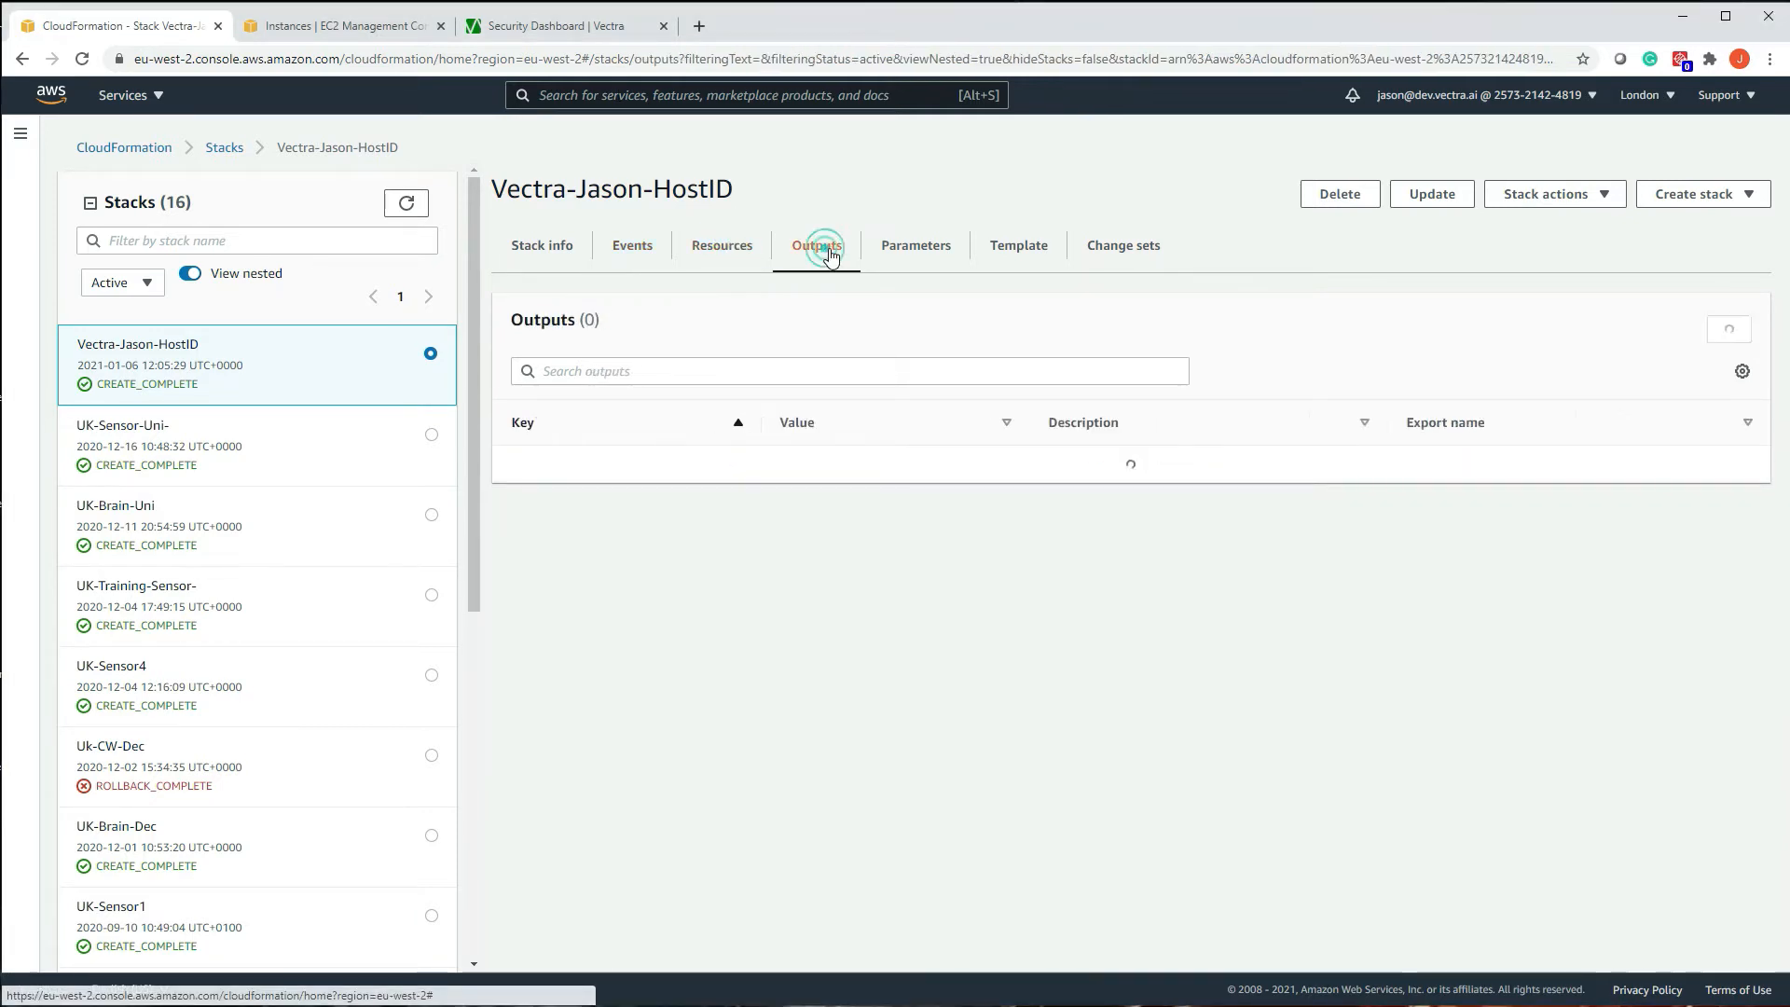
{"action": "left_click", "coordinate": [914, 250]}
{"action": "left_click", "coordinate": [1014, 254]}
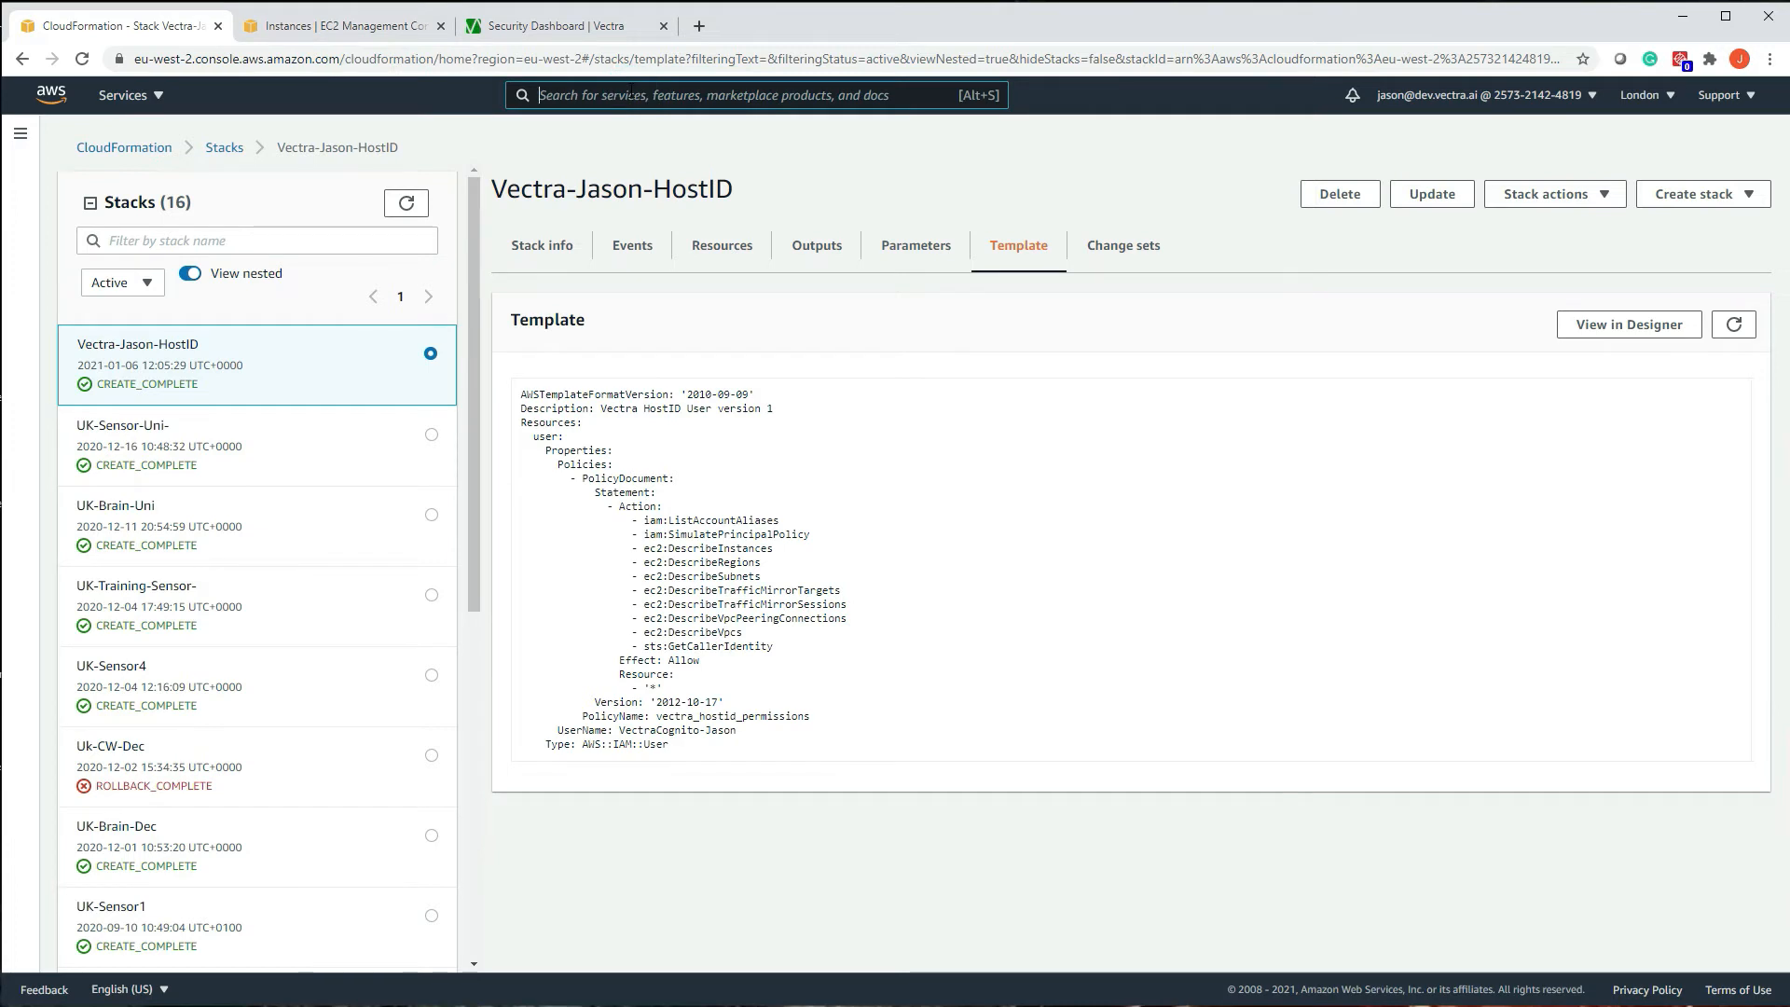
Go to the IAM service and open the summary of the VectraCognito user created by the stack
{"action": "type", "text": "iam"}
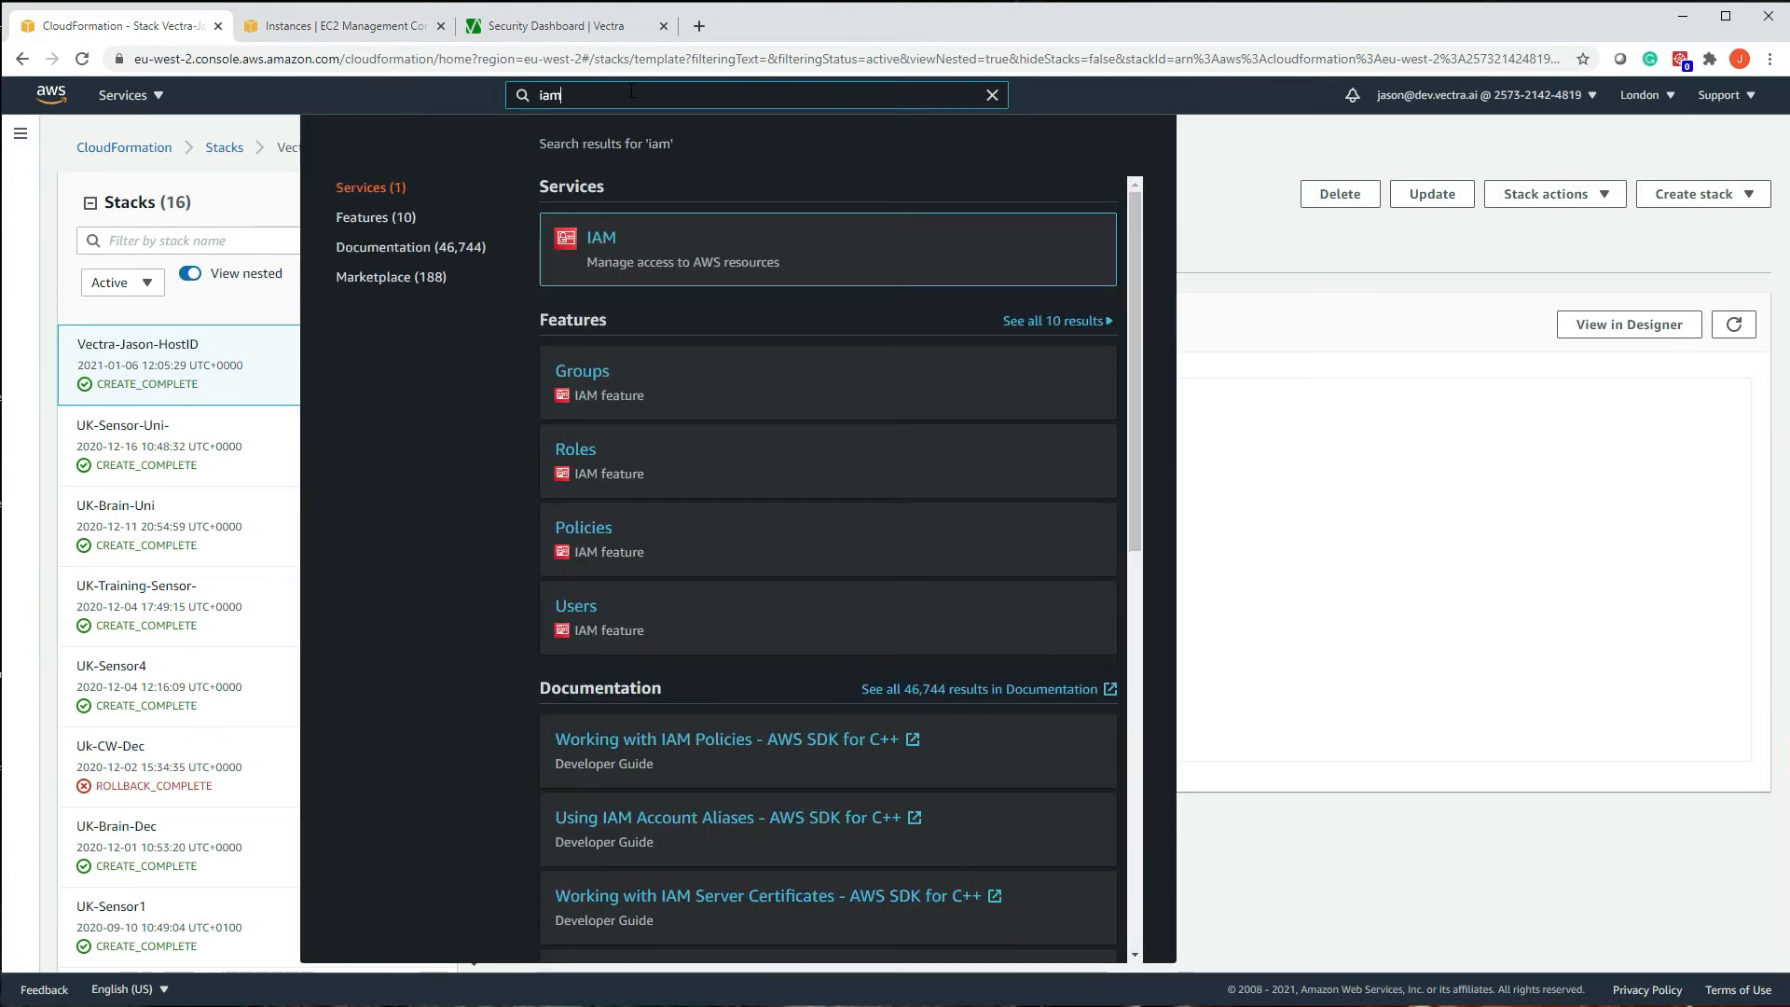
{"action": "left_click", "coordinate": [615, 247]}
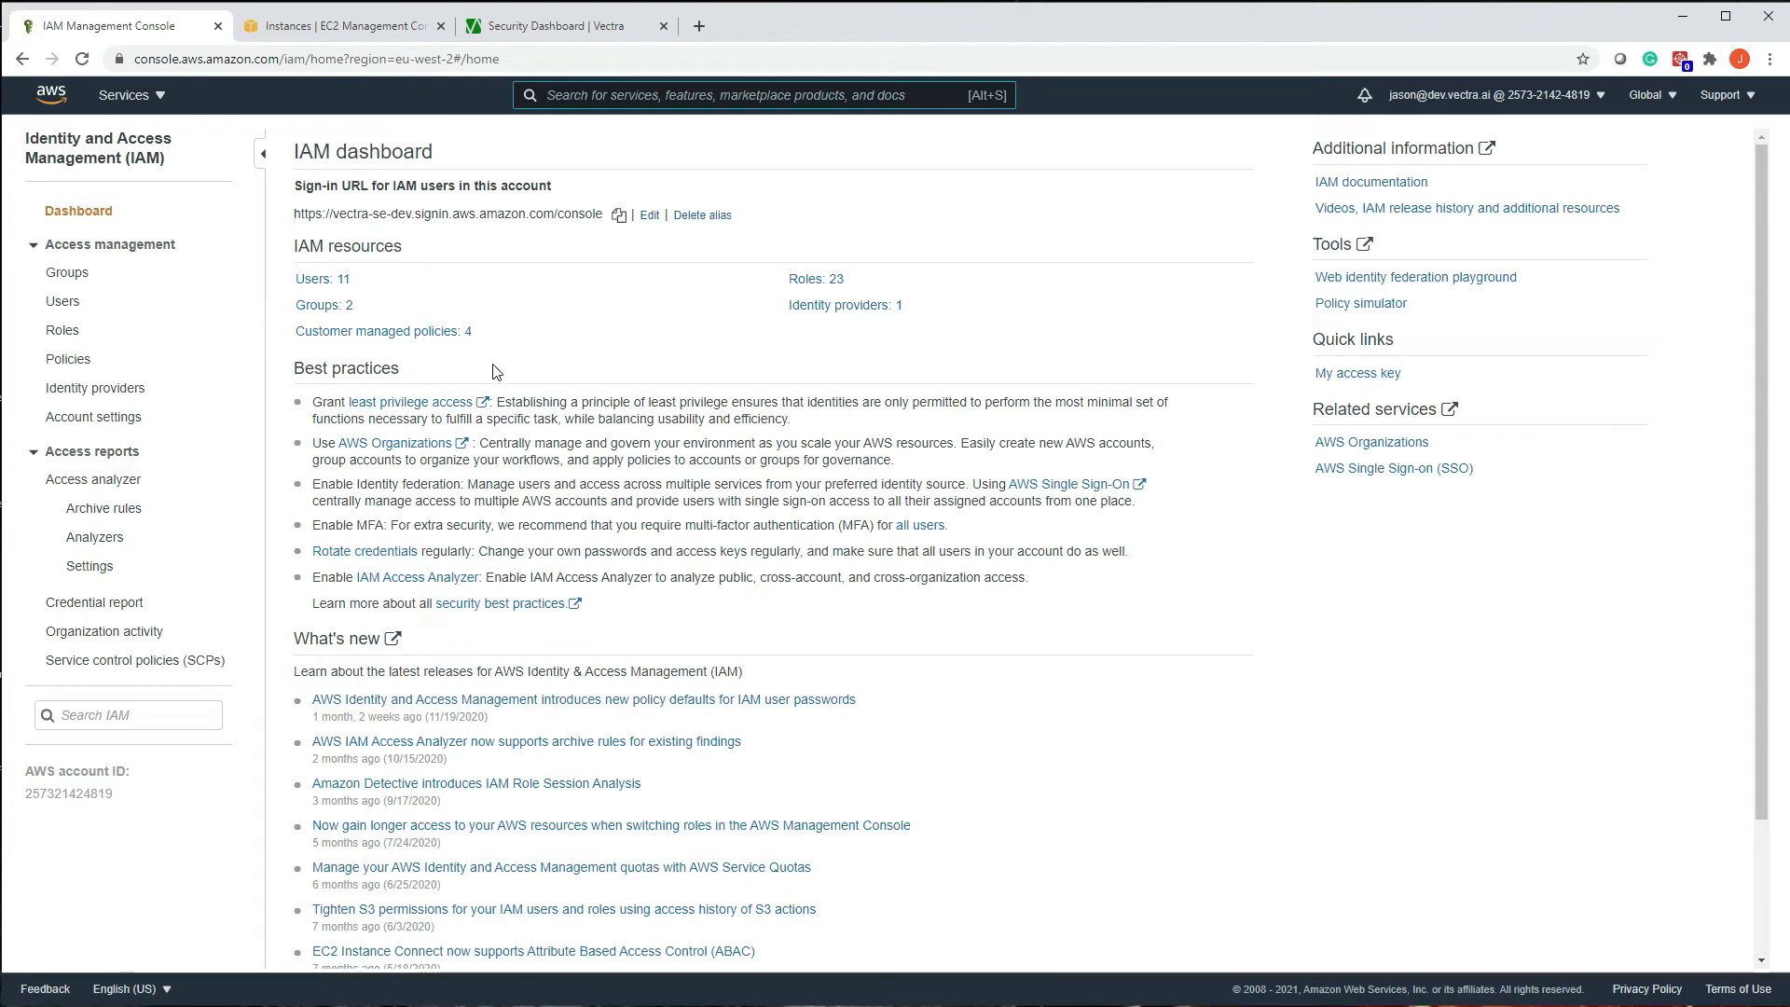
{"action": "left_click", "coordinate": [64, 303]}
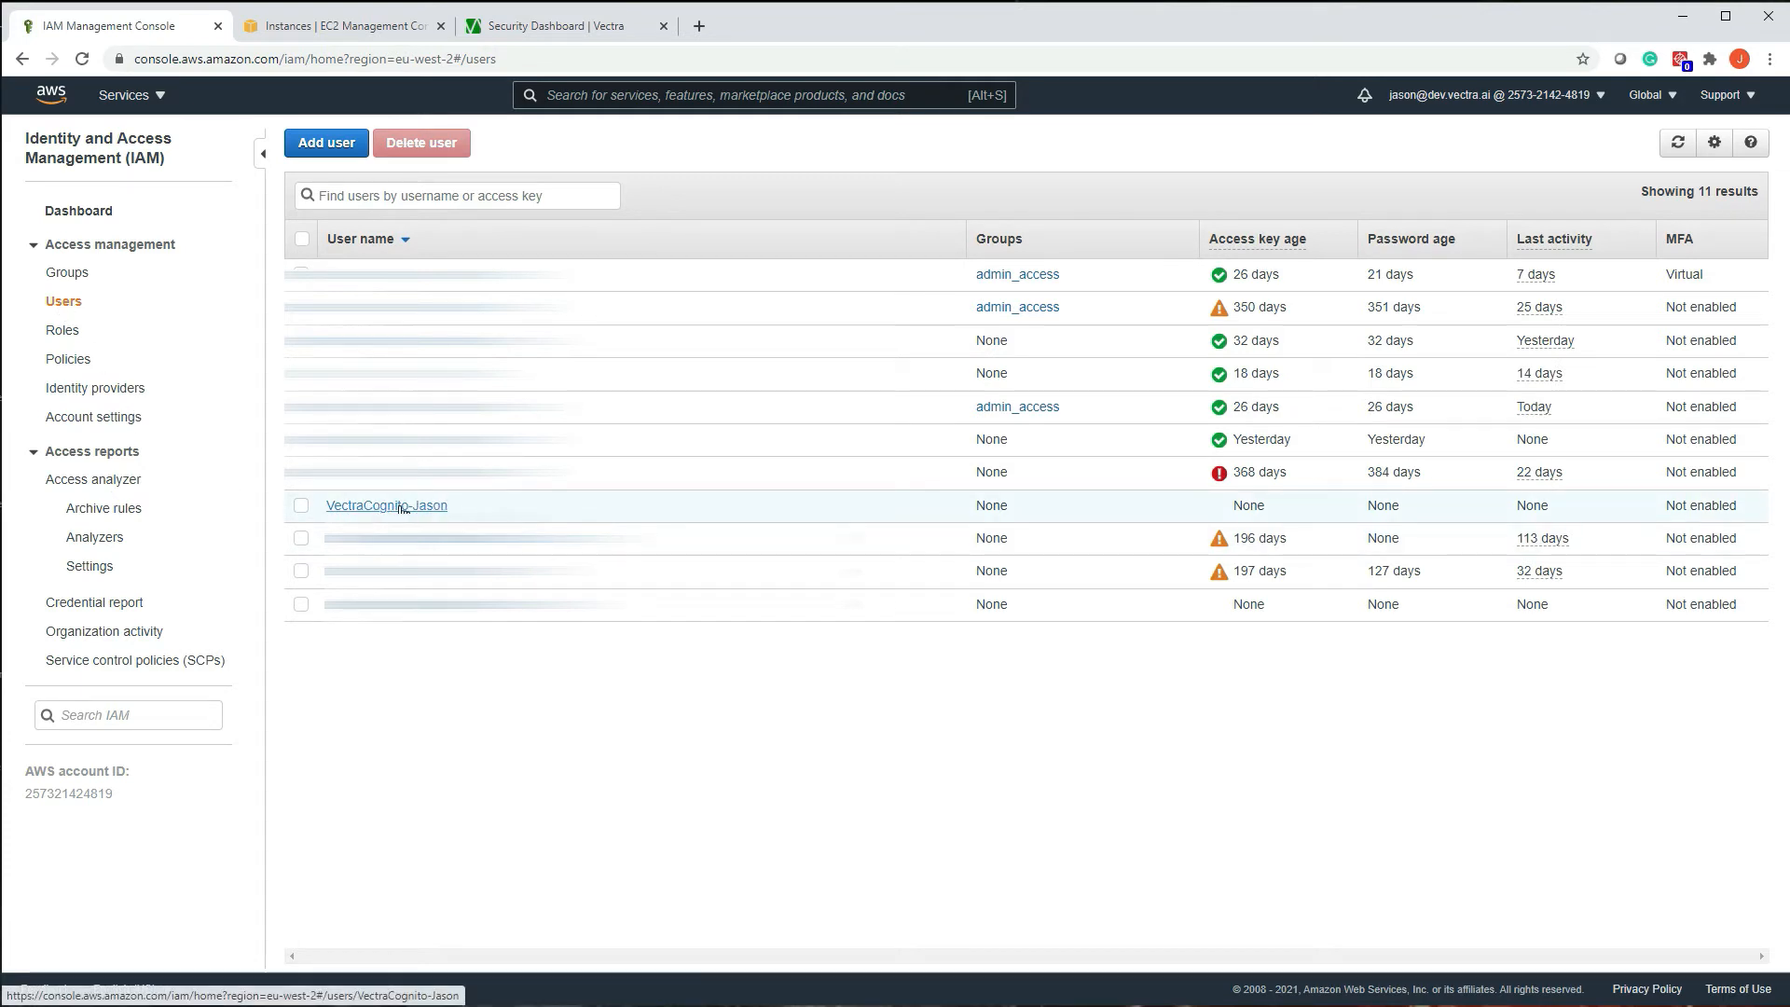
{"action": "left_click", "coordinate": [403, 508]}
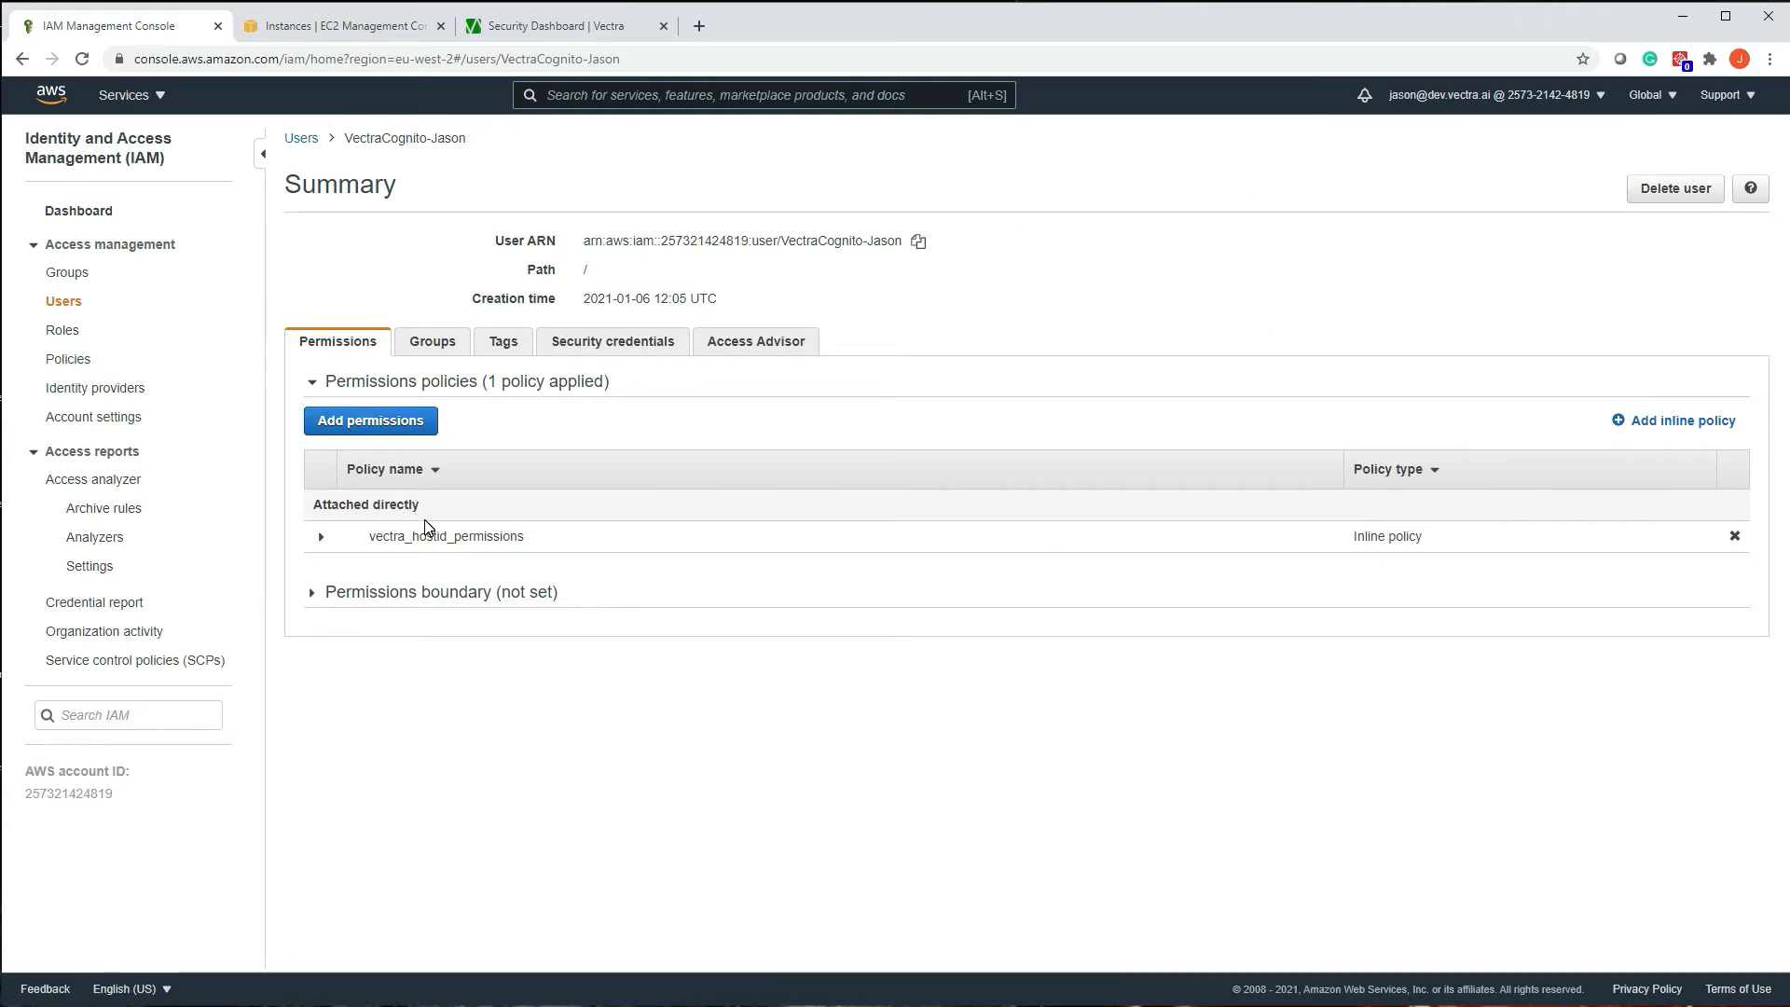
Create an access key in the VectraCognito user's security credentials
{"action": "left_click", "coordinate": [615, 344]}
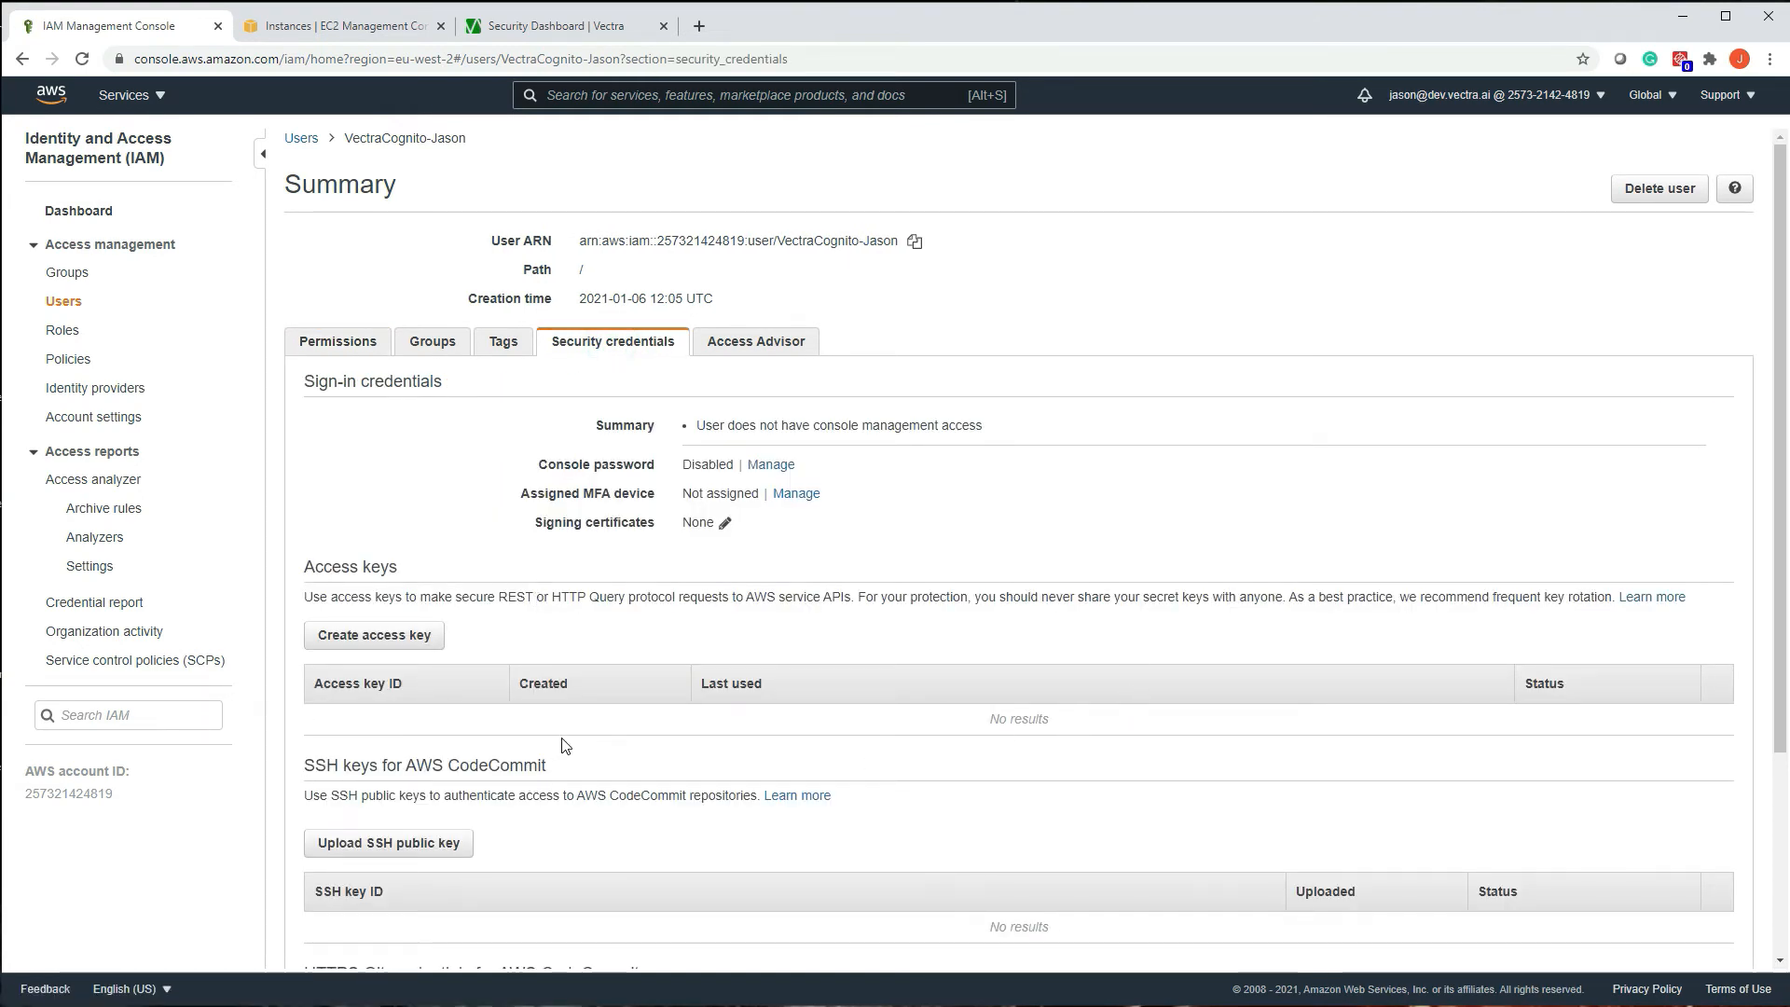
{"action": "scroll", "coordinate": [568, 741], "scroll_direction": "down", "scroll_amount": 1}
{"action": "left_click", "coordinate": [391, 543]}
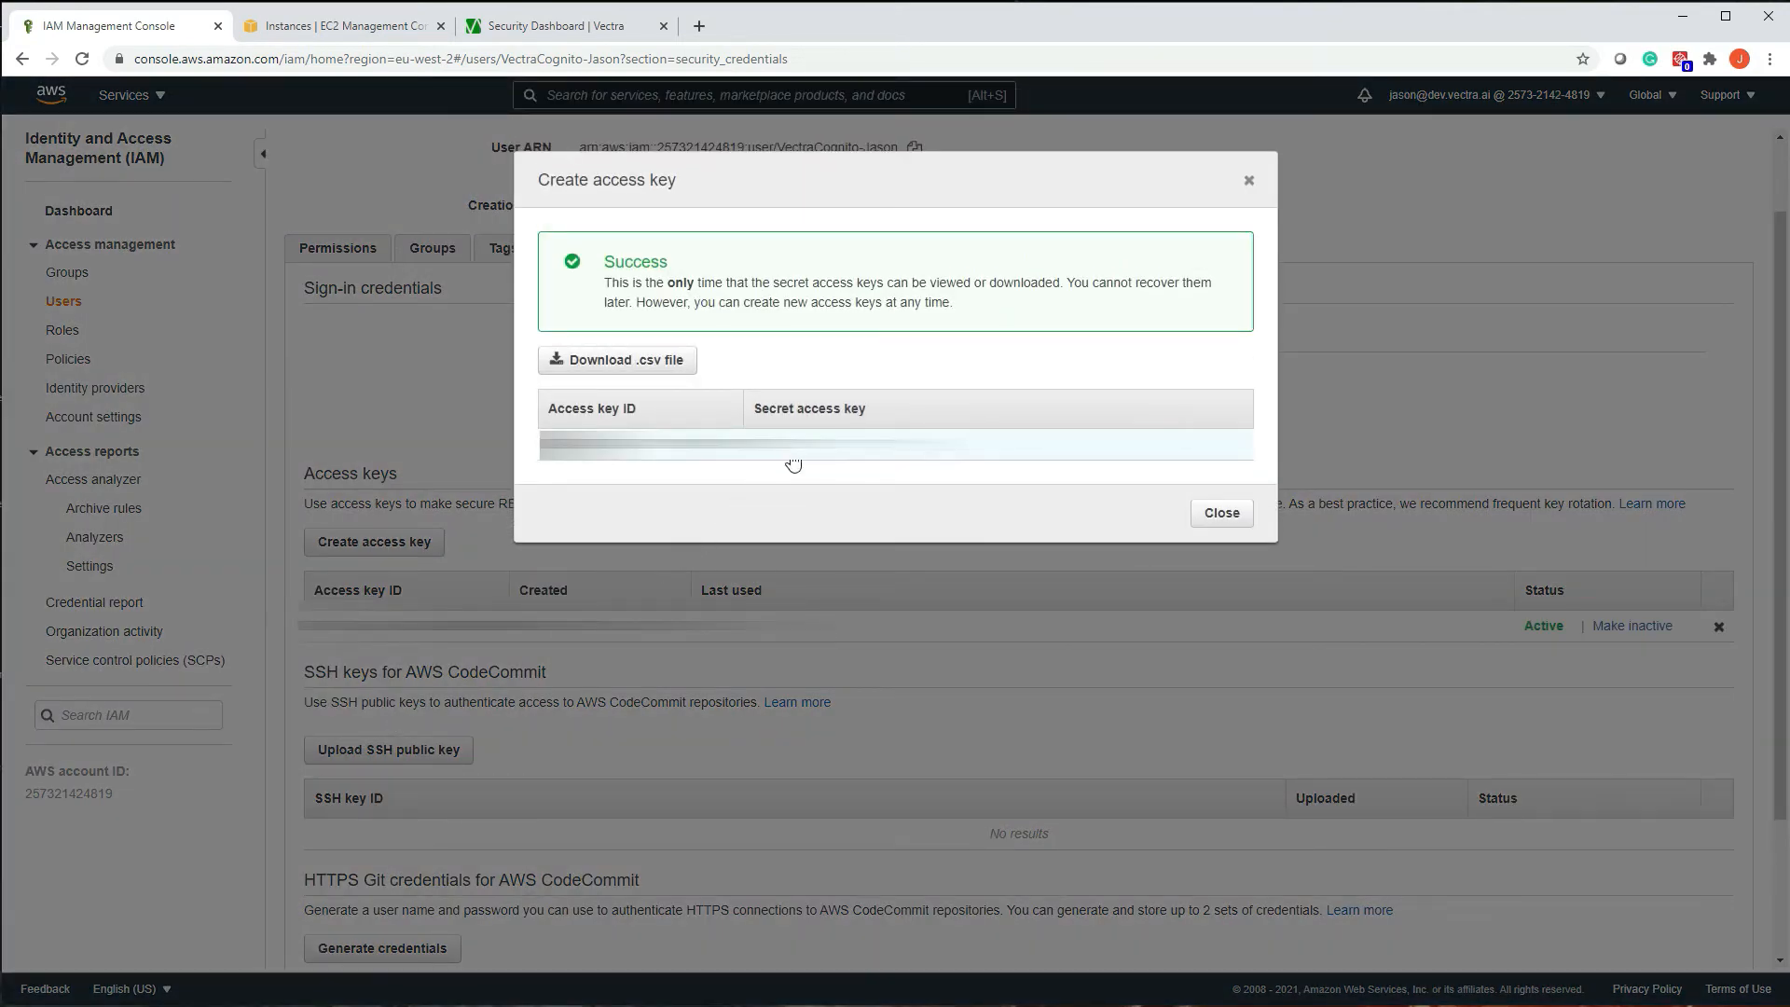
Reveal the new secret access key and copy the access key ID of the VectraCognito user
{"action": "double_click", "coordinate": [818, 446]}
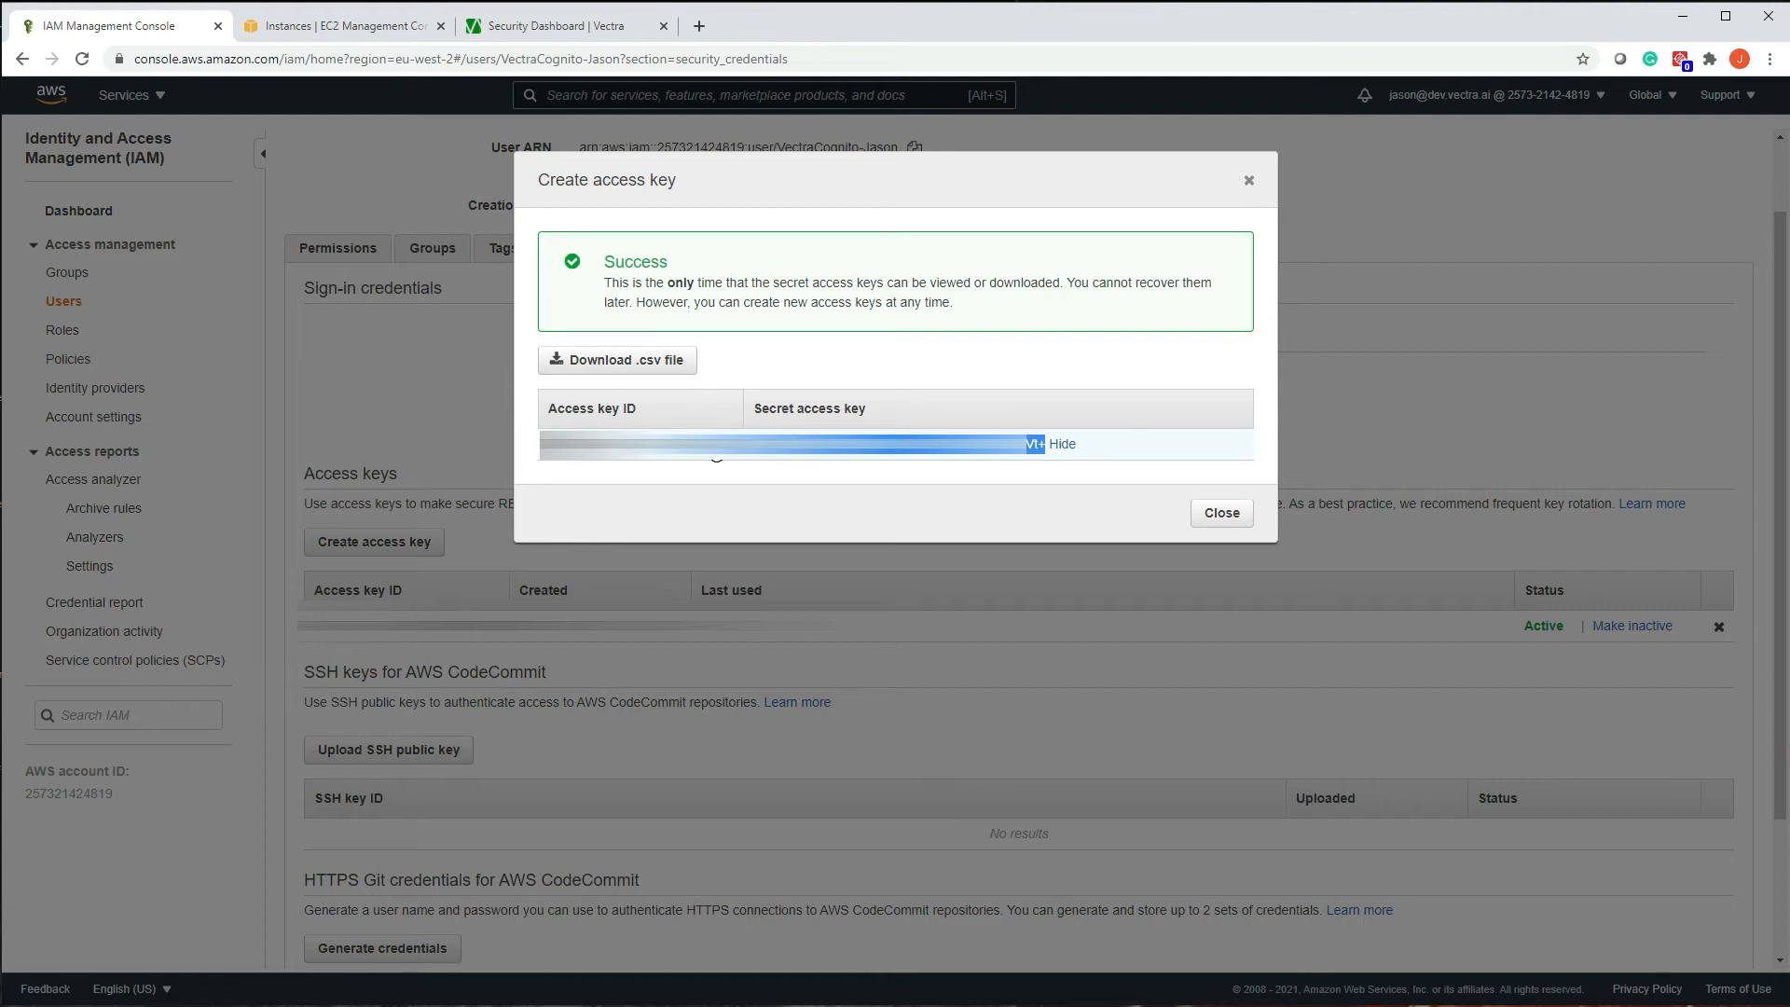
{"action": "left_click", "coordinate": [716, 455]}
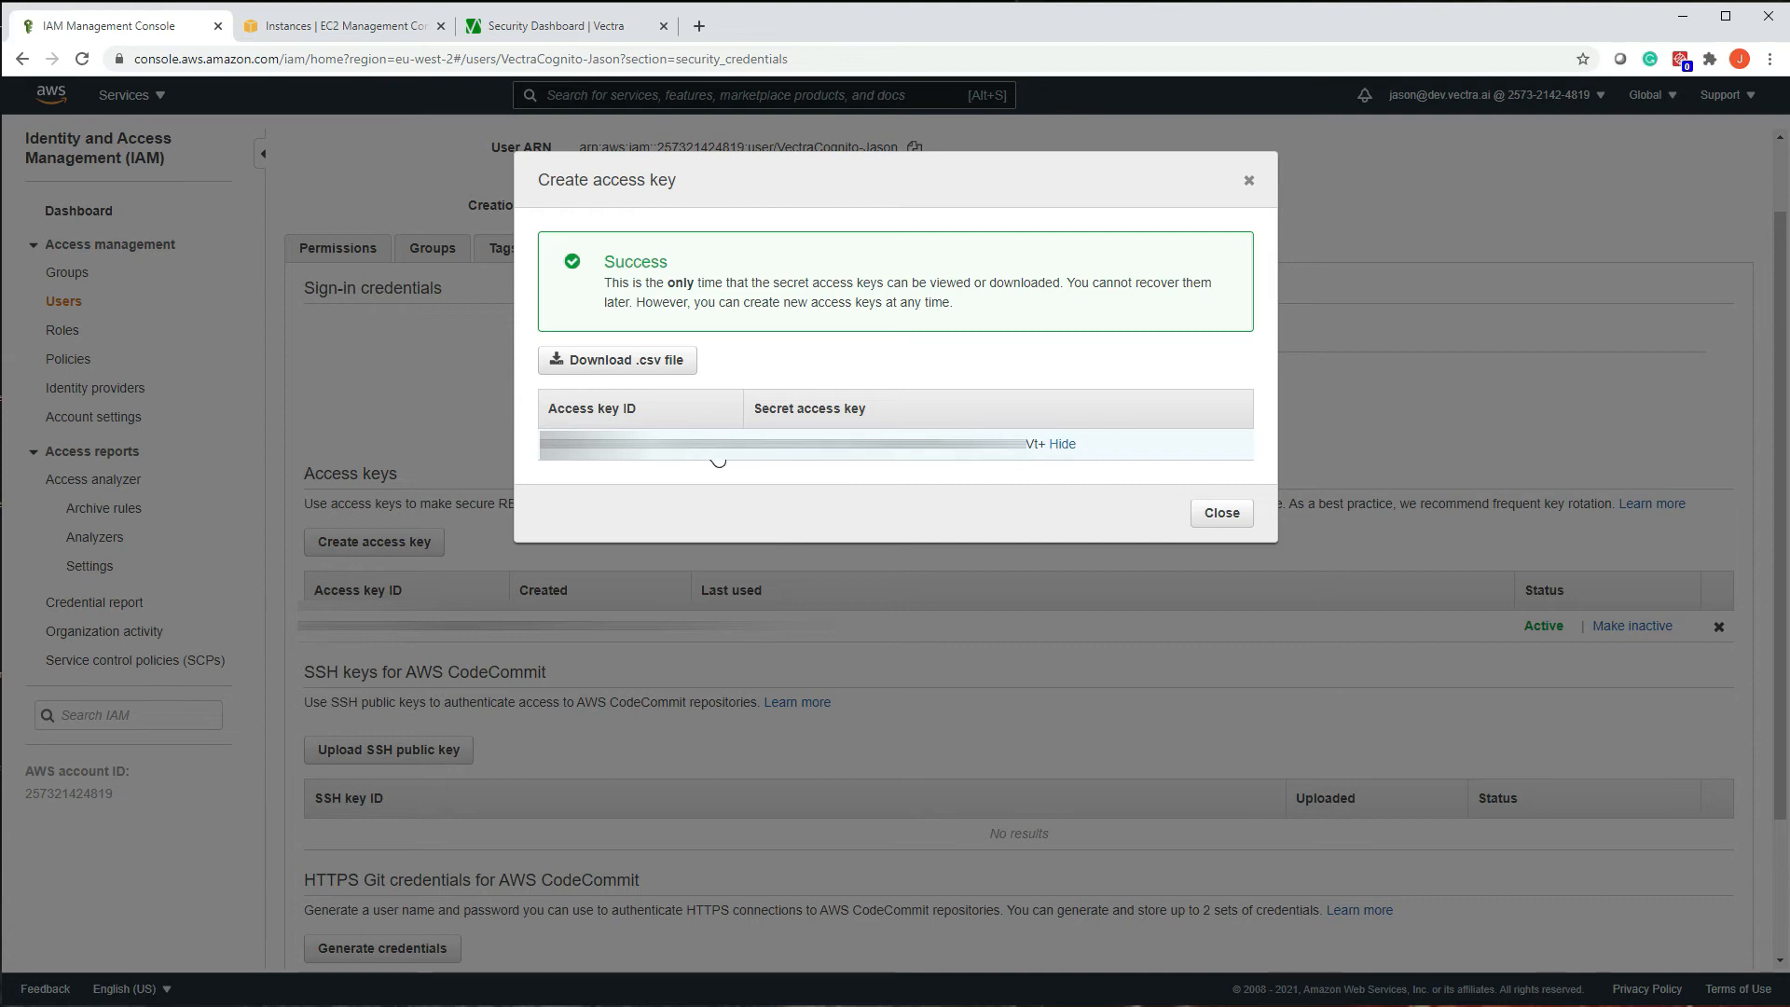
{"action": "left_click_drag", "start_coordinate": [718, 459], "coordinate": [552, 456]}
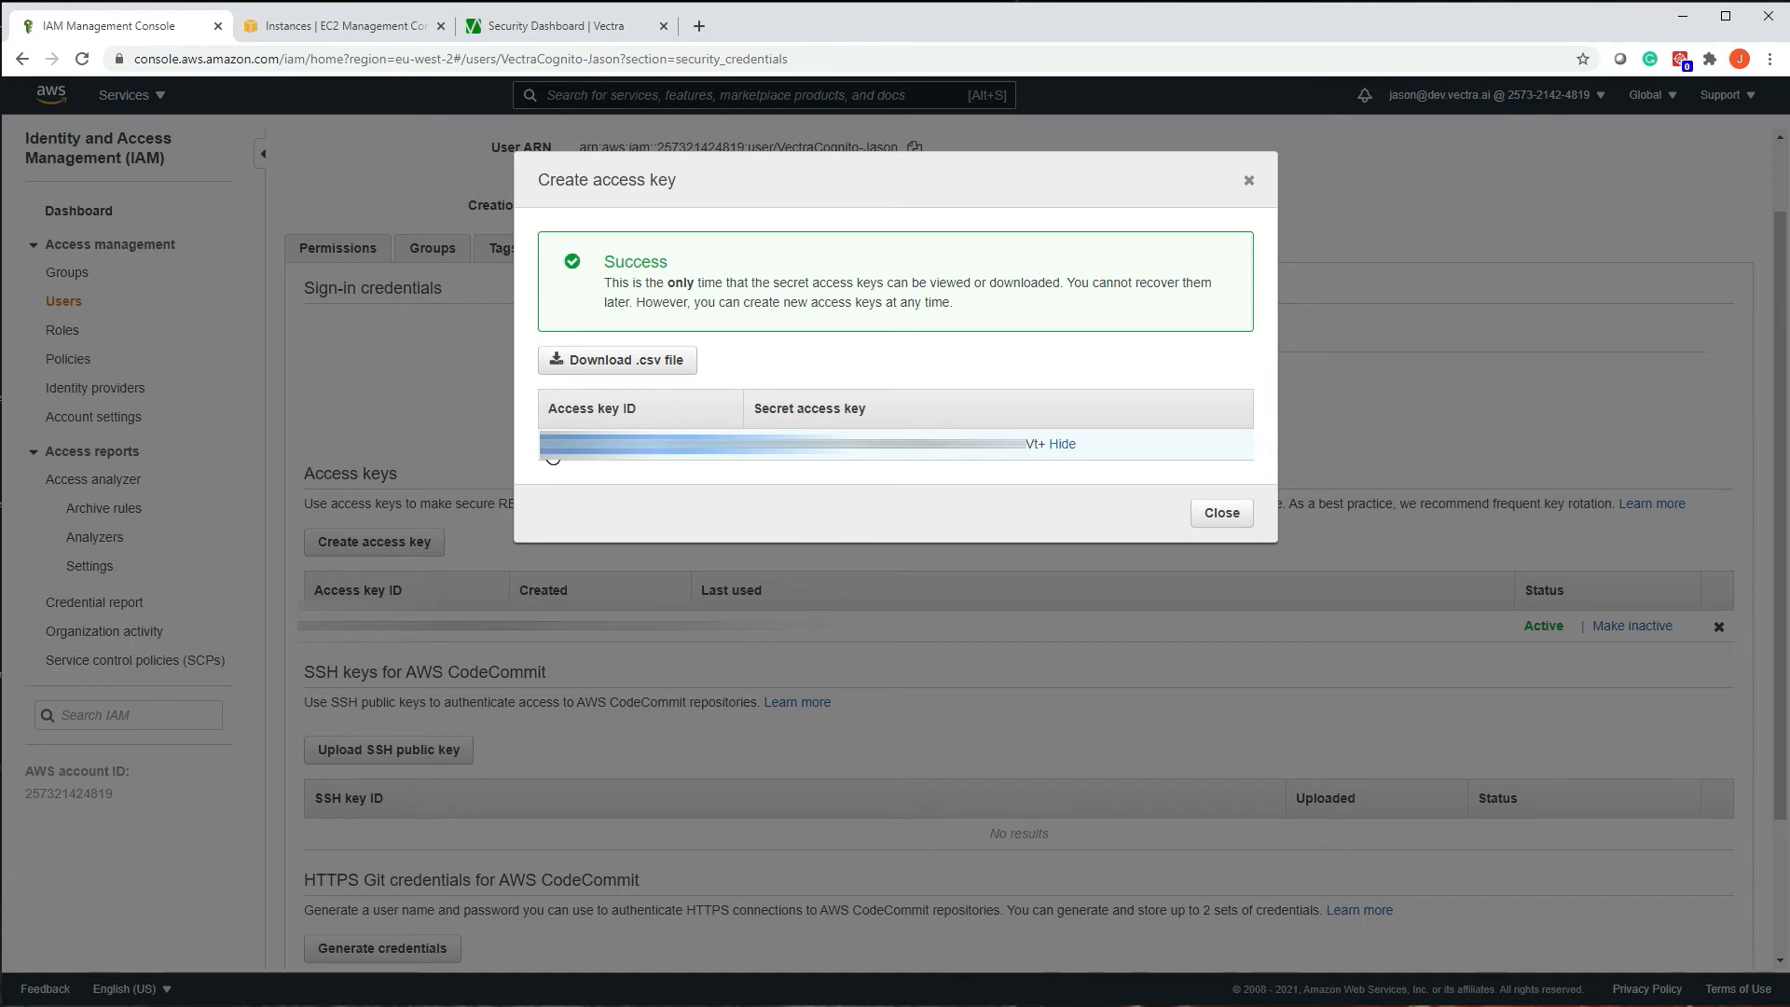
Switch to the Vectra web interface and turn on AWS integration in the external connector settings
{"action": "left_click", "coordinate": [577, 27]}
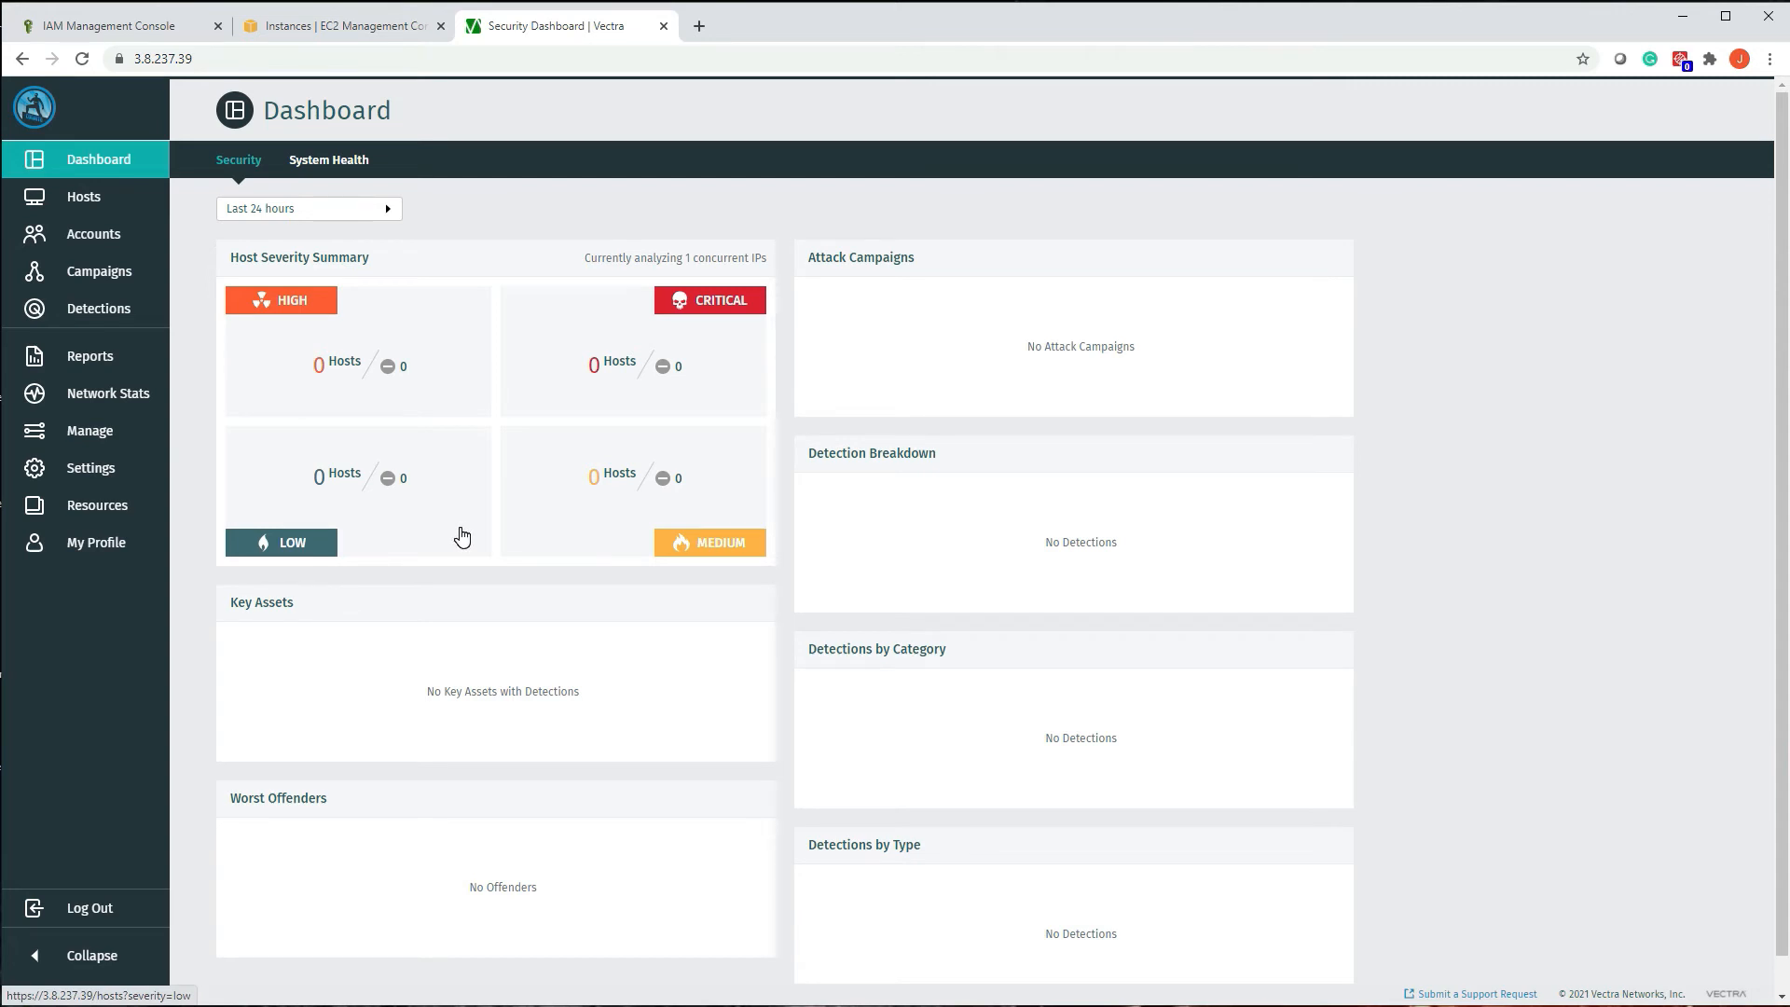
{"action": "left_click", "coordinate": [102, 476]}
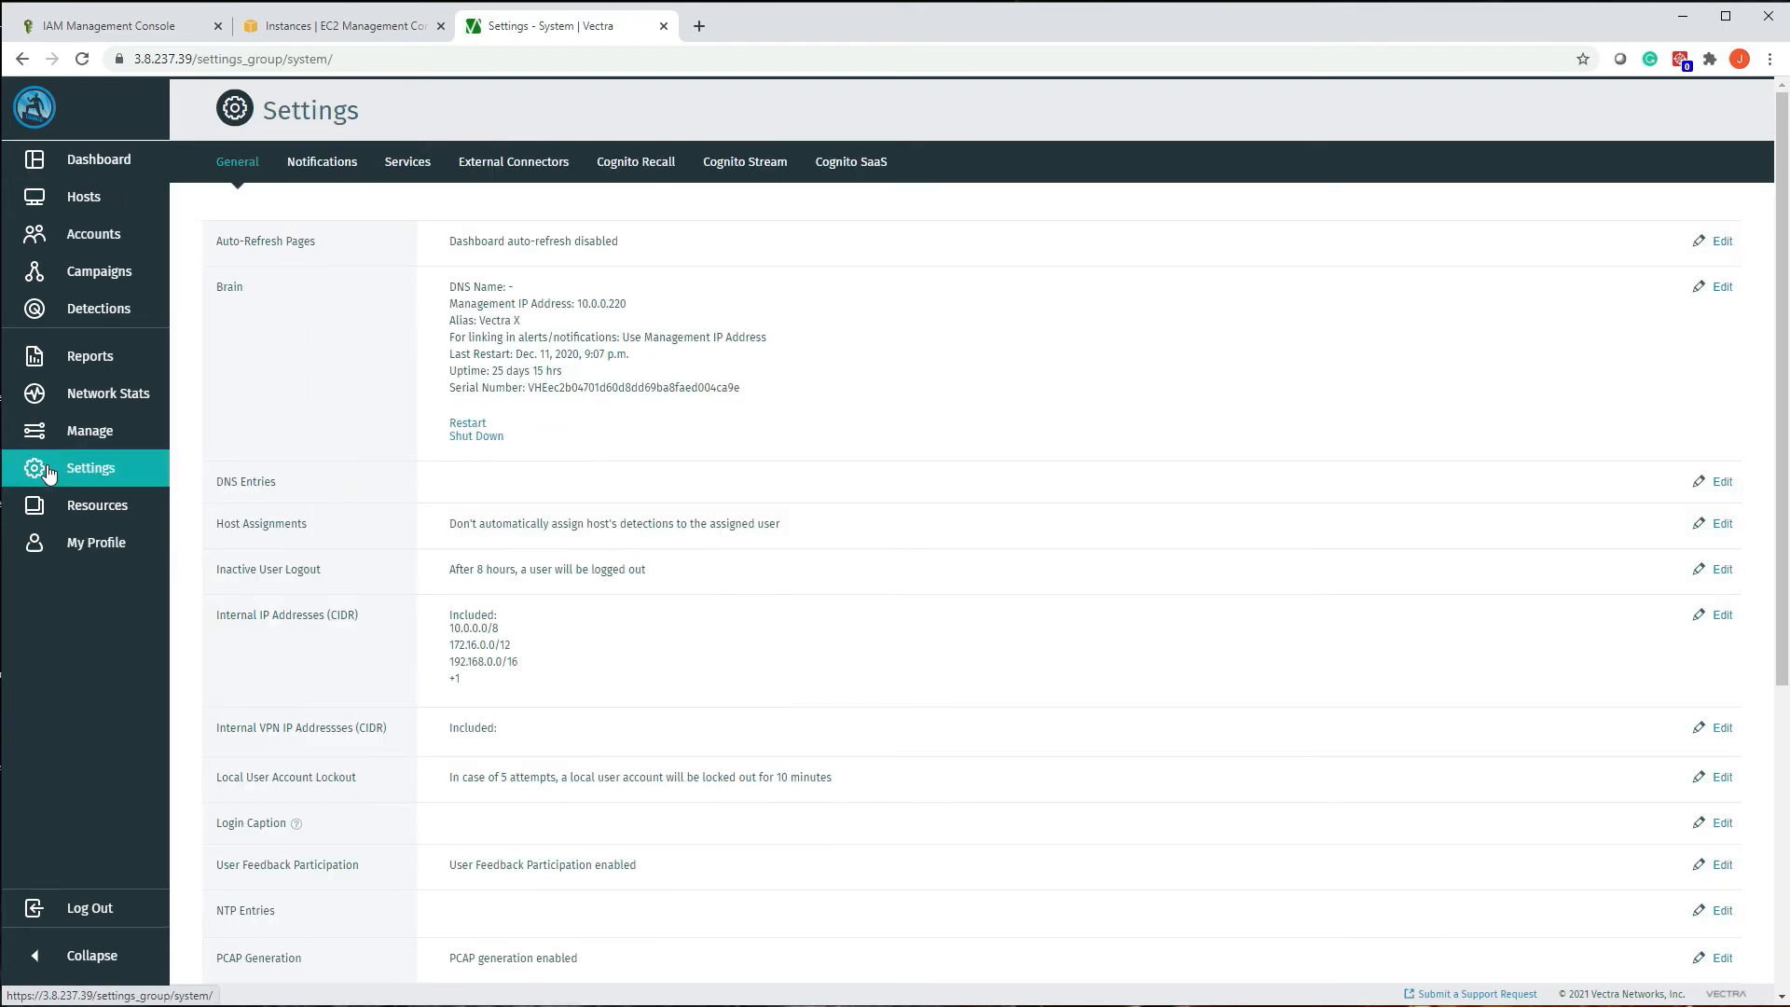
{"action": "left_click", "coordinate": [513, 162]}
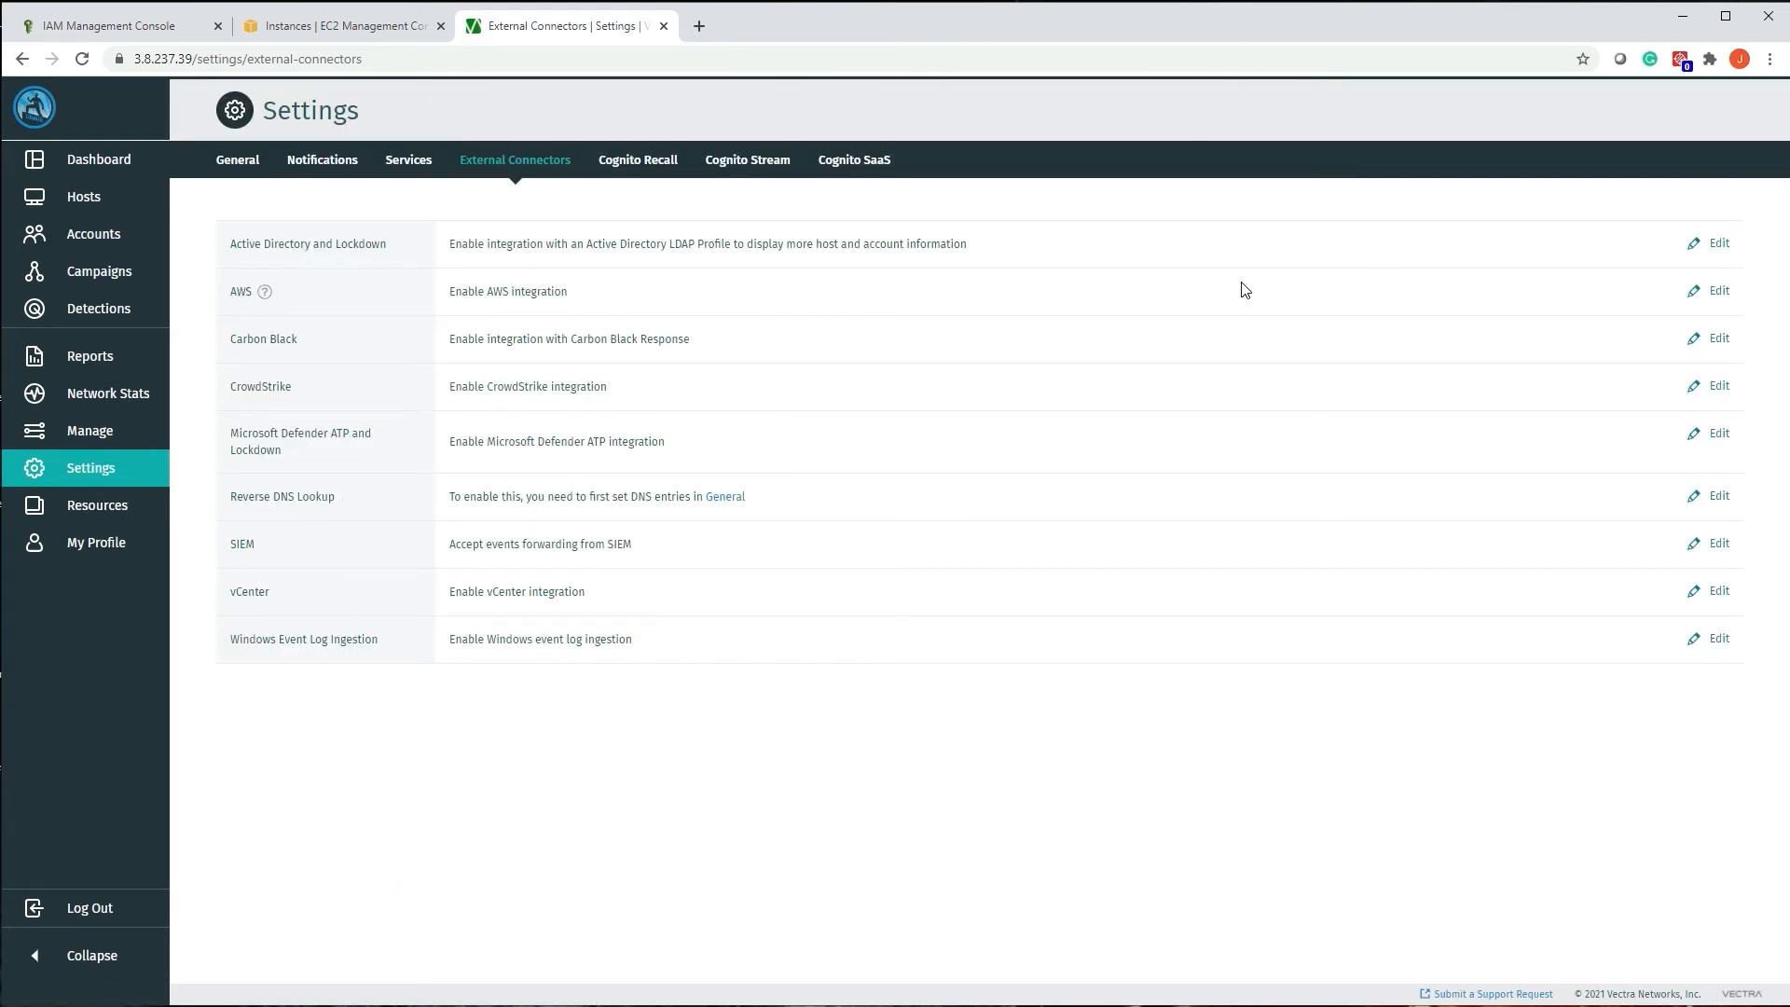
{"action": "left_click", "coordinate": [1718, 291]}
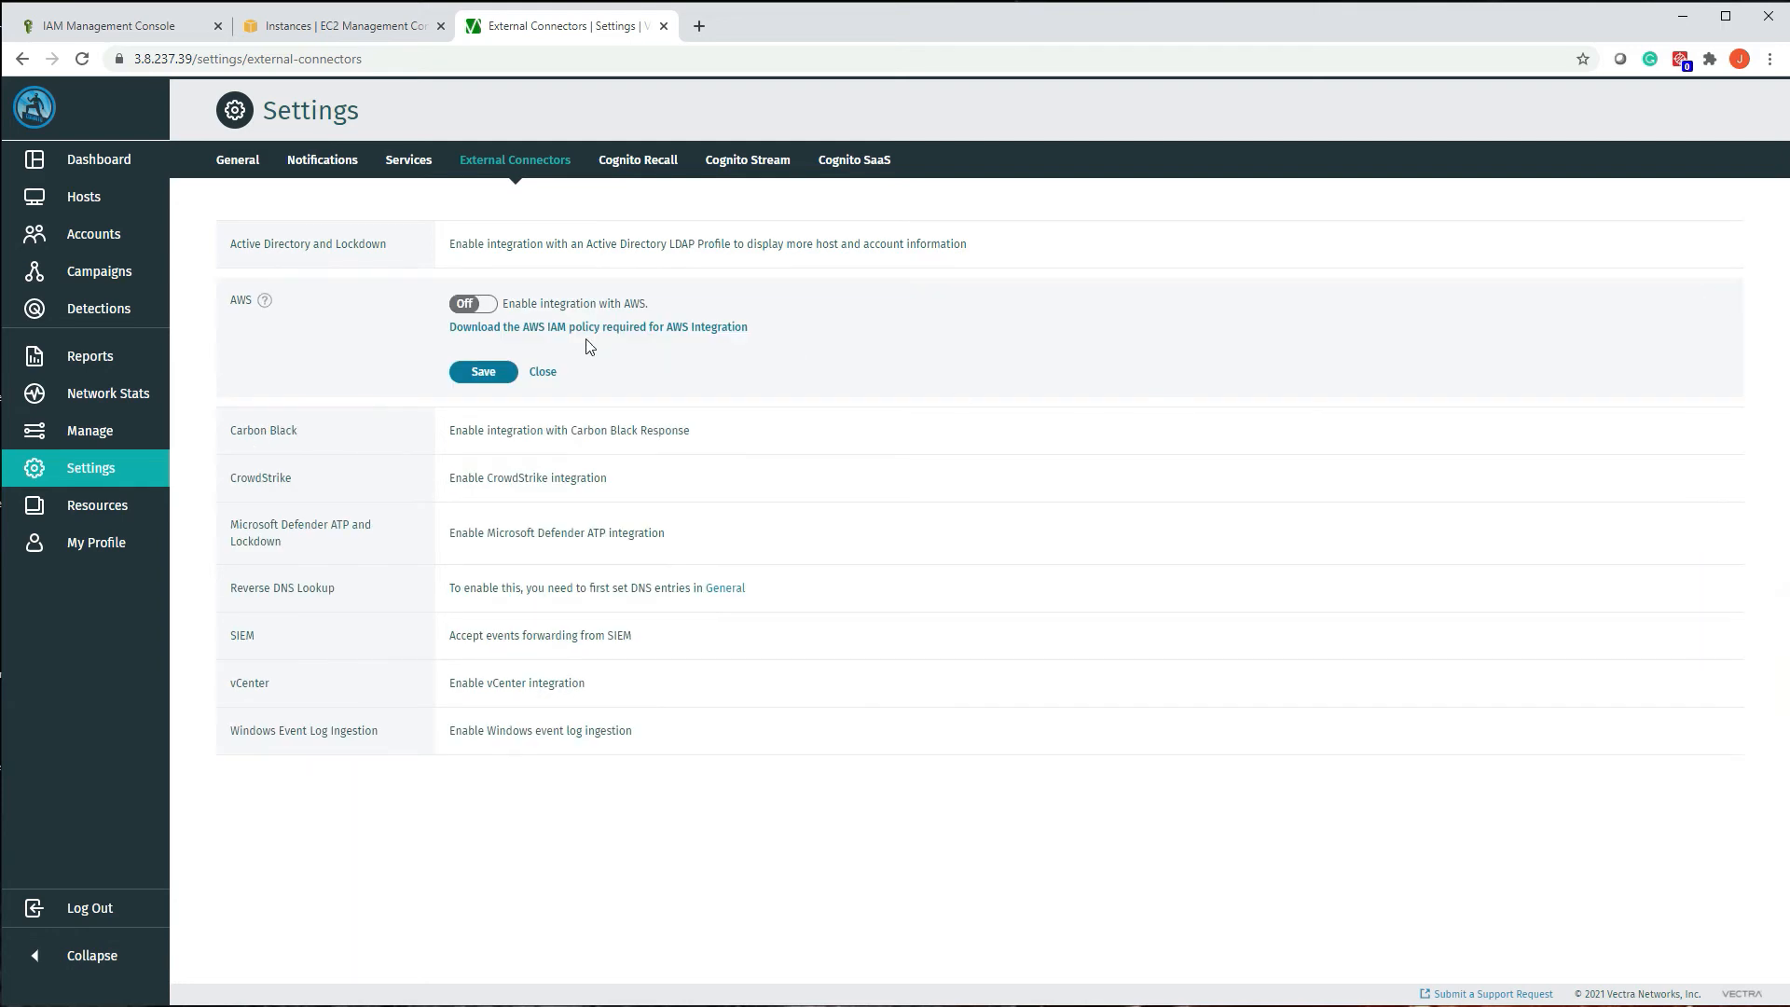
{"action": "left_click", "coordinate": [488, 306]}
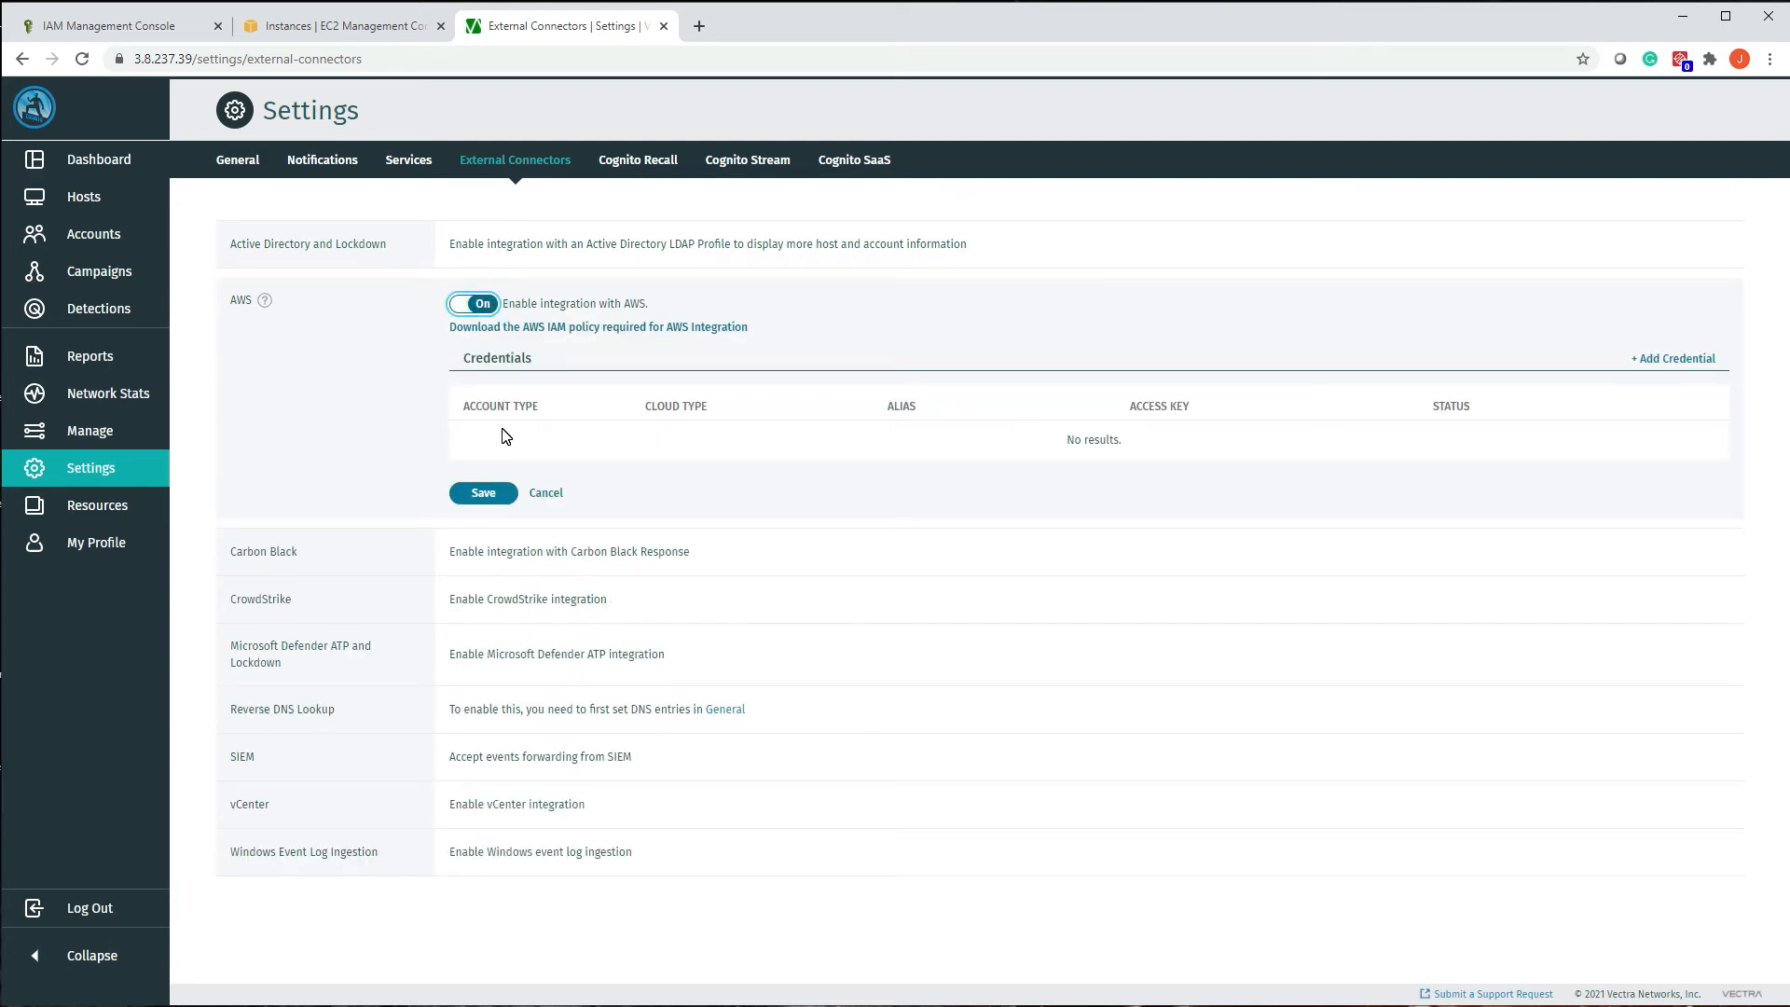
Start a new AWS credential with cloud type Public Cloud and the alias VectraHostID
{"action": "left_click", "coordinate": [1694, 361]}
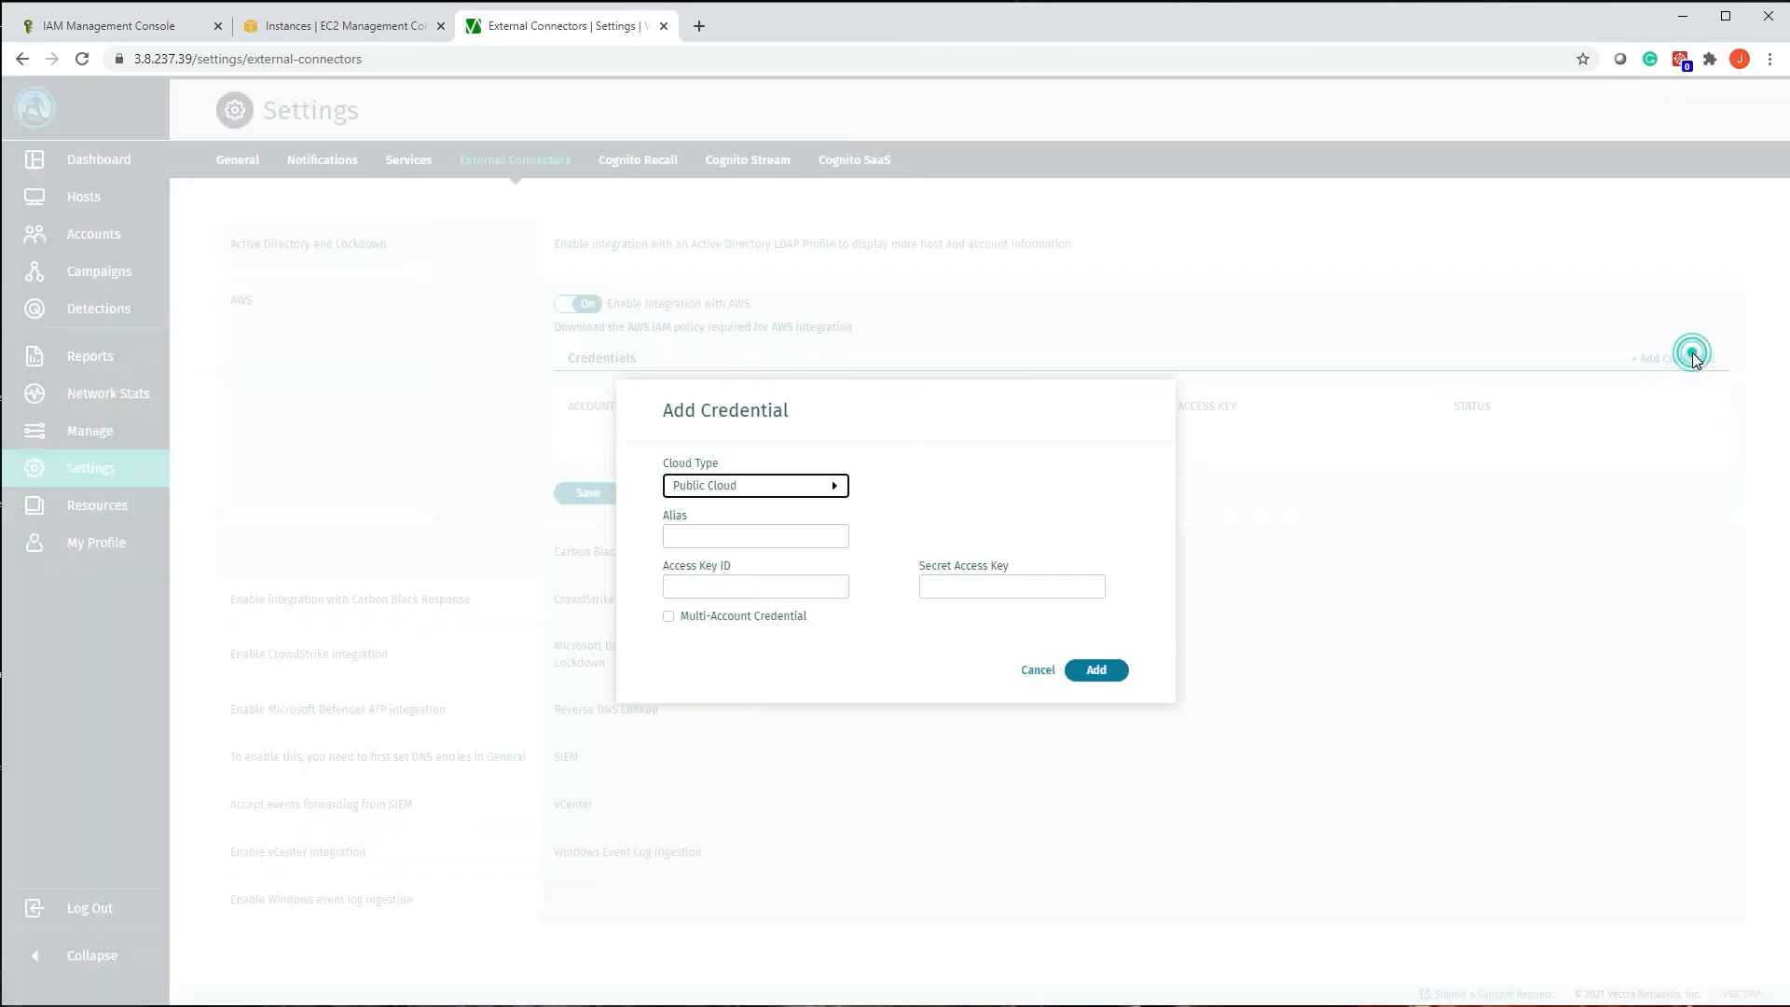
{"action": "left_click", "coordinate": [768, 486]}
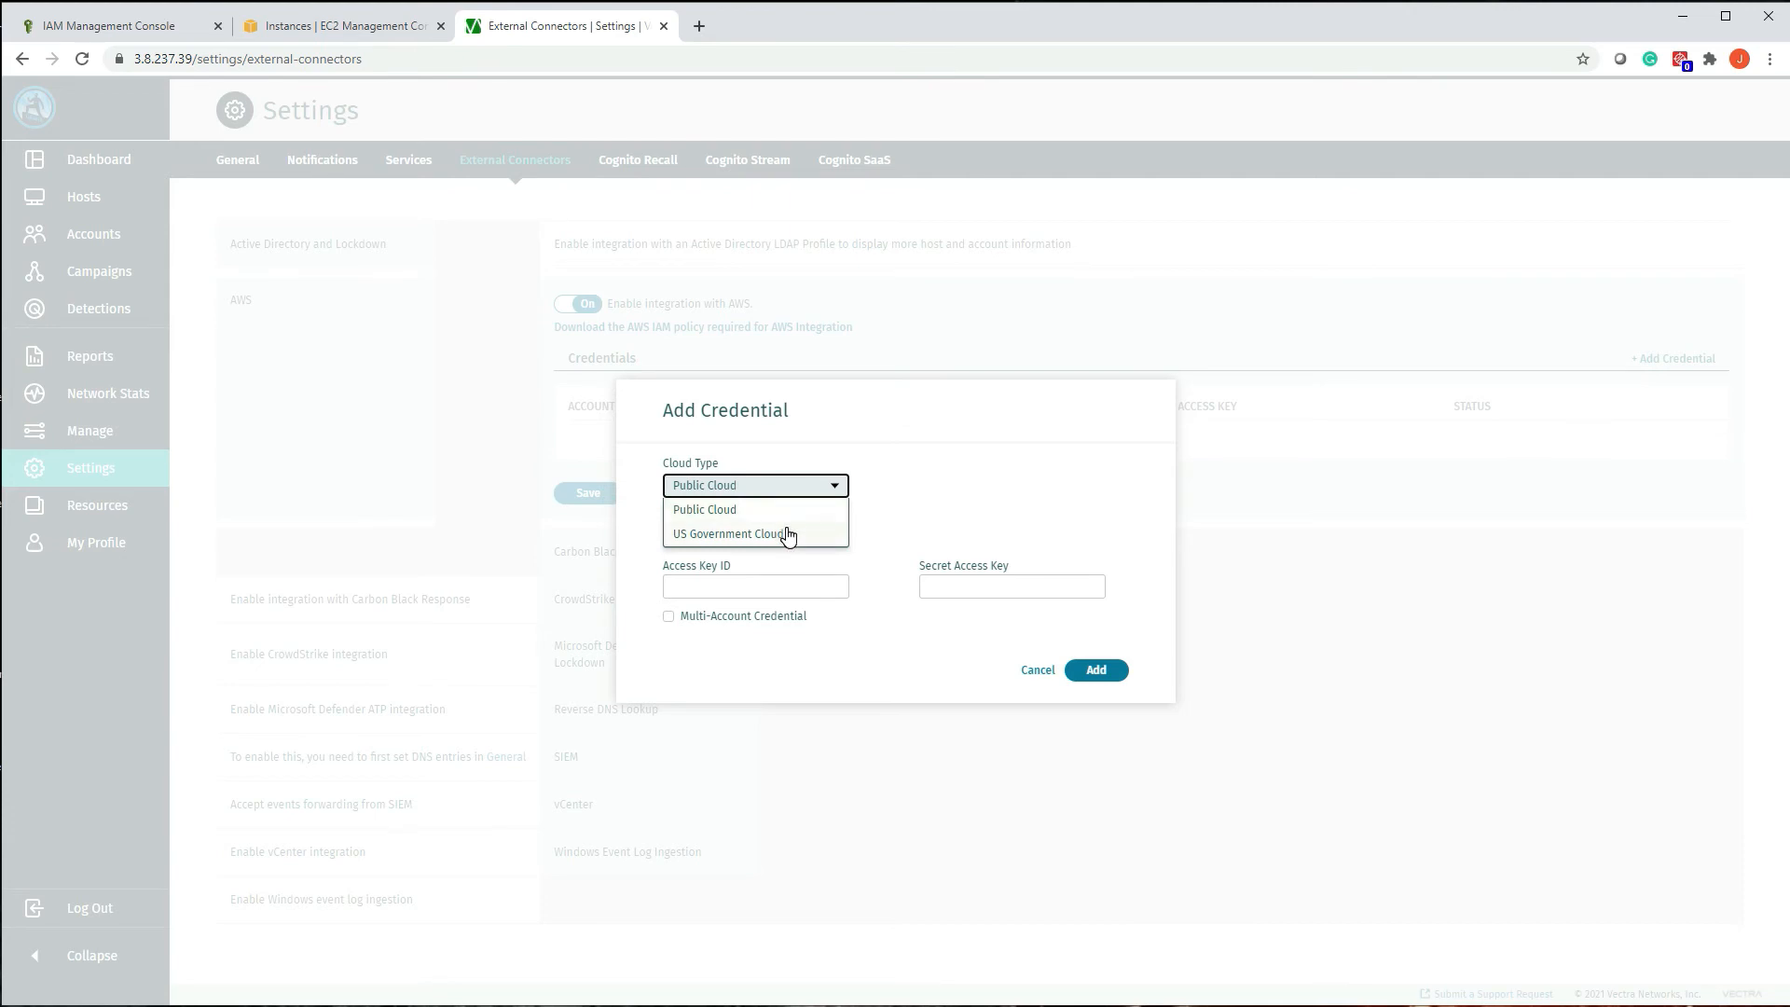
{"action": "left_click", "coordinate": [790, 511]}
{"action": "left_click", "coordinate": [791, 536]}
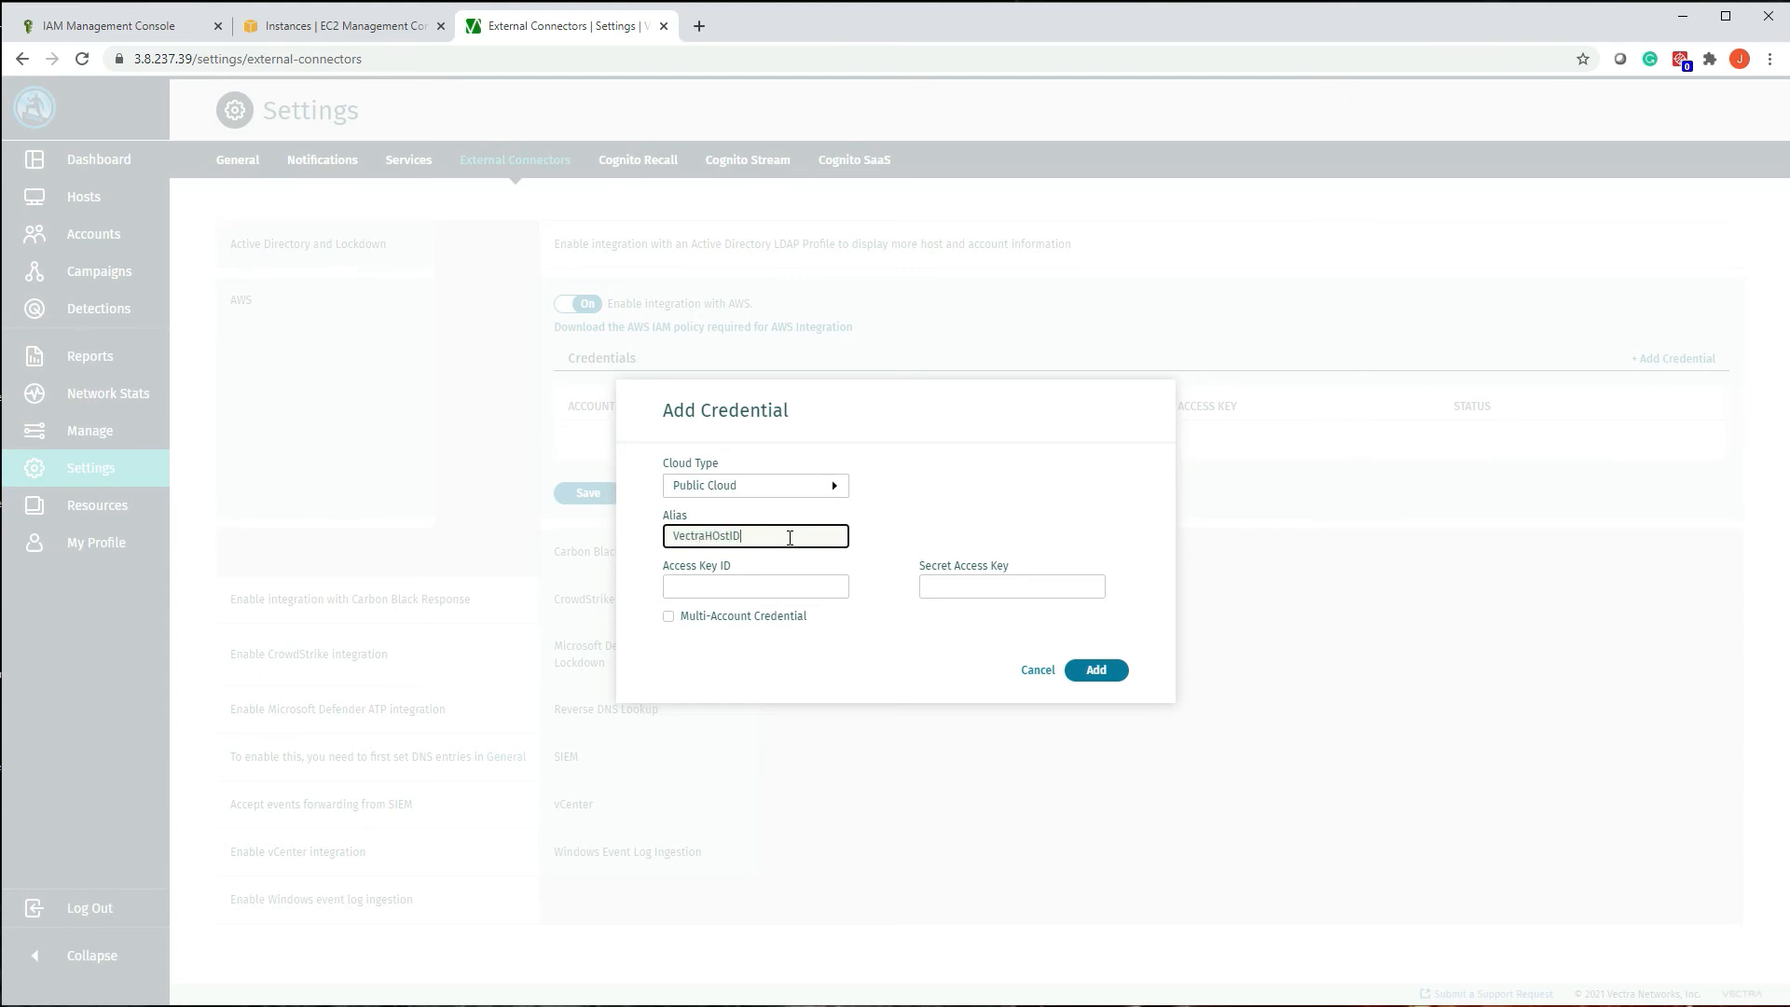
{"action": "left_click", "coordinate": [717, 530]}
{"action": "key", "text": "BackSpace"}
{"action": "type", "text": "o"}
Paste the copied access key ID into the new credential as plain text
{"action": "left_click", "coordinate": [751, 583]}
{"action": "right_click", "coordinate": [752, 584]}
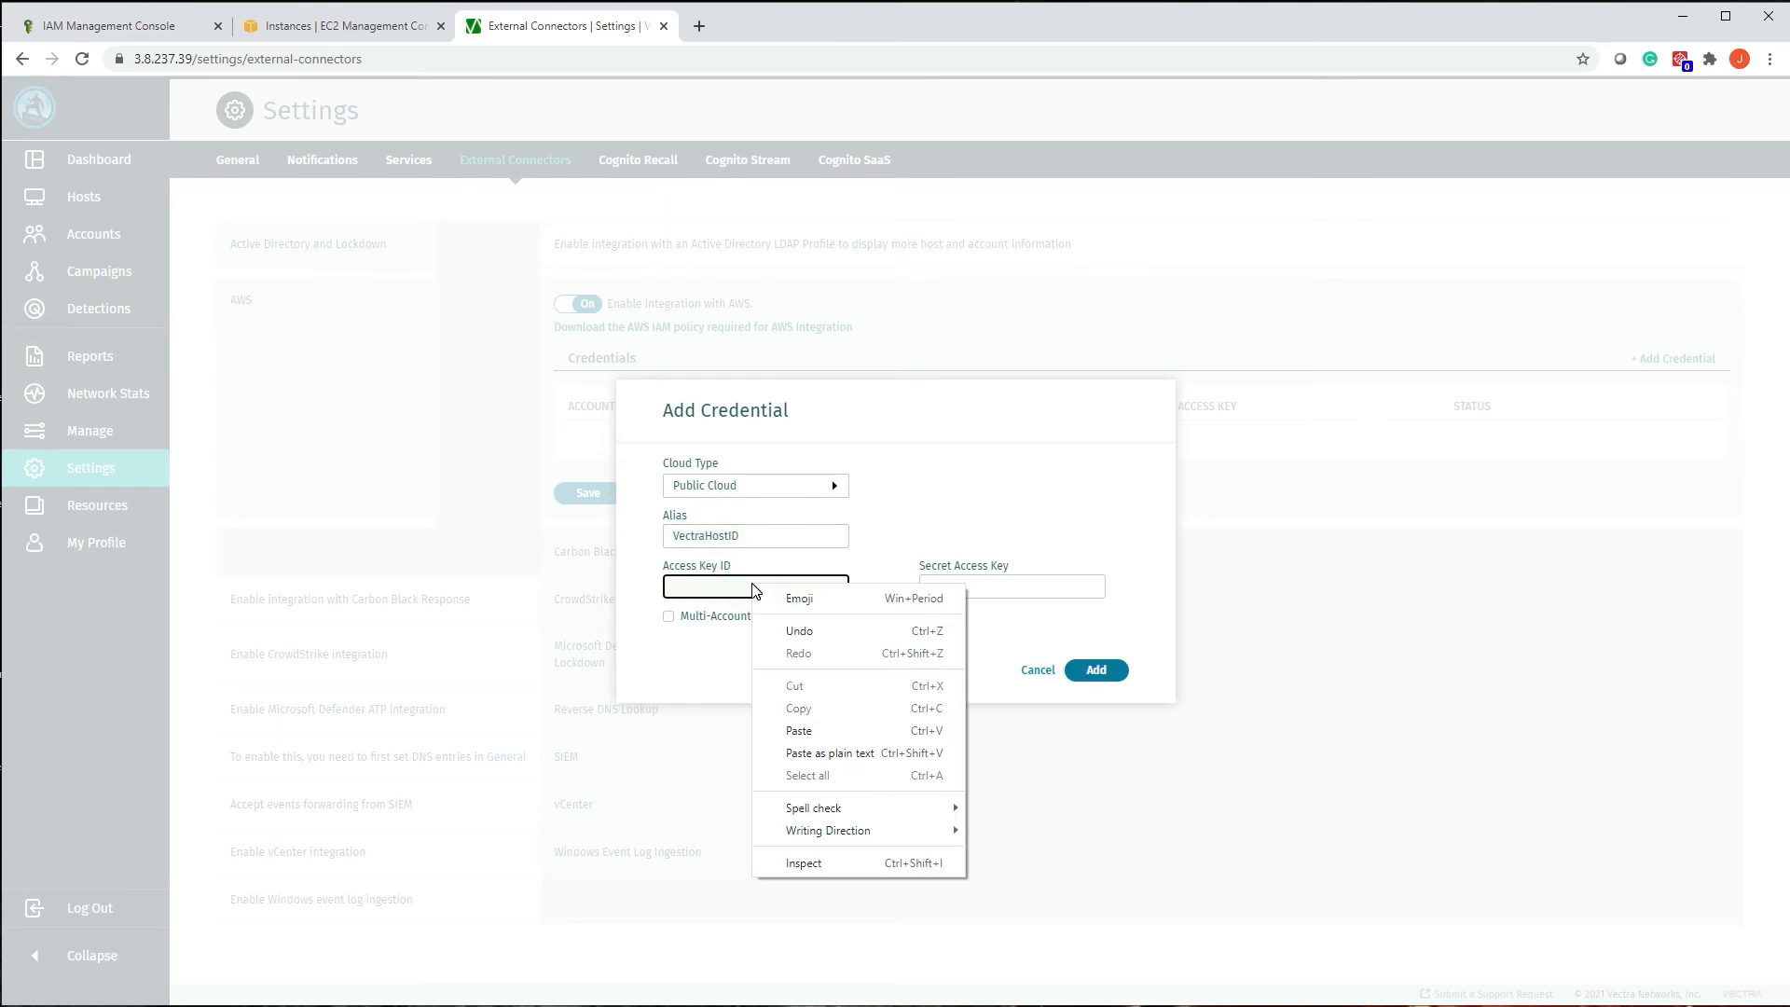
{"action": "left_click", "coordinate": [830, 752]}
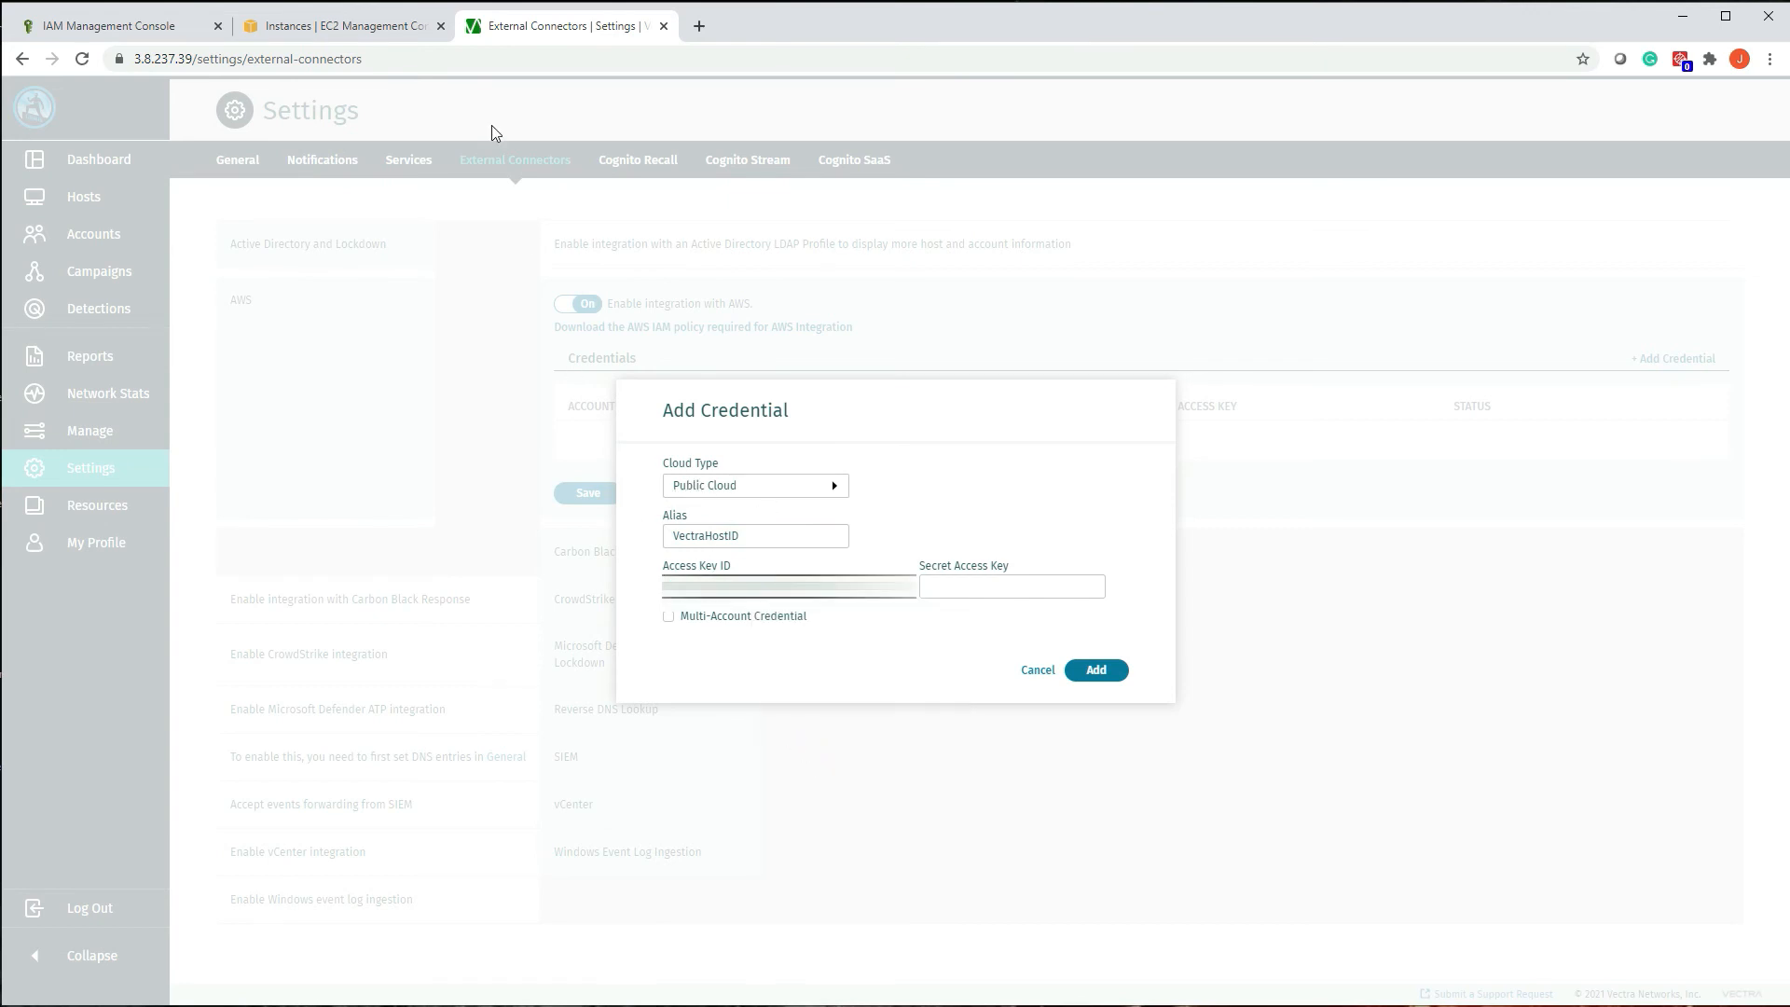
Copy the secret access key from the IAM console and paste it into the Vectra credential's Secret Access Key as plain text
{"action": "left_click", "coordinate": [118, 30]}
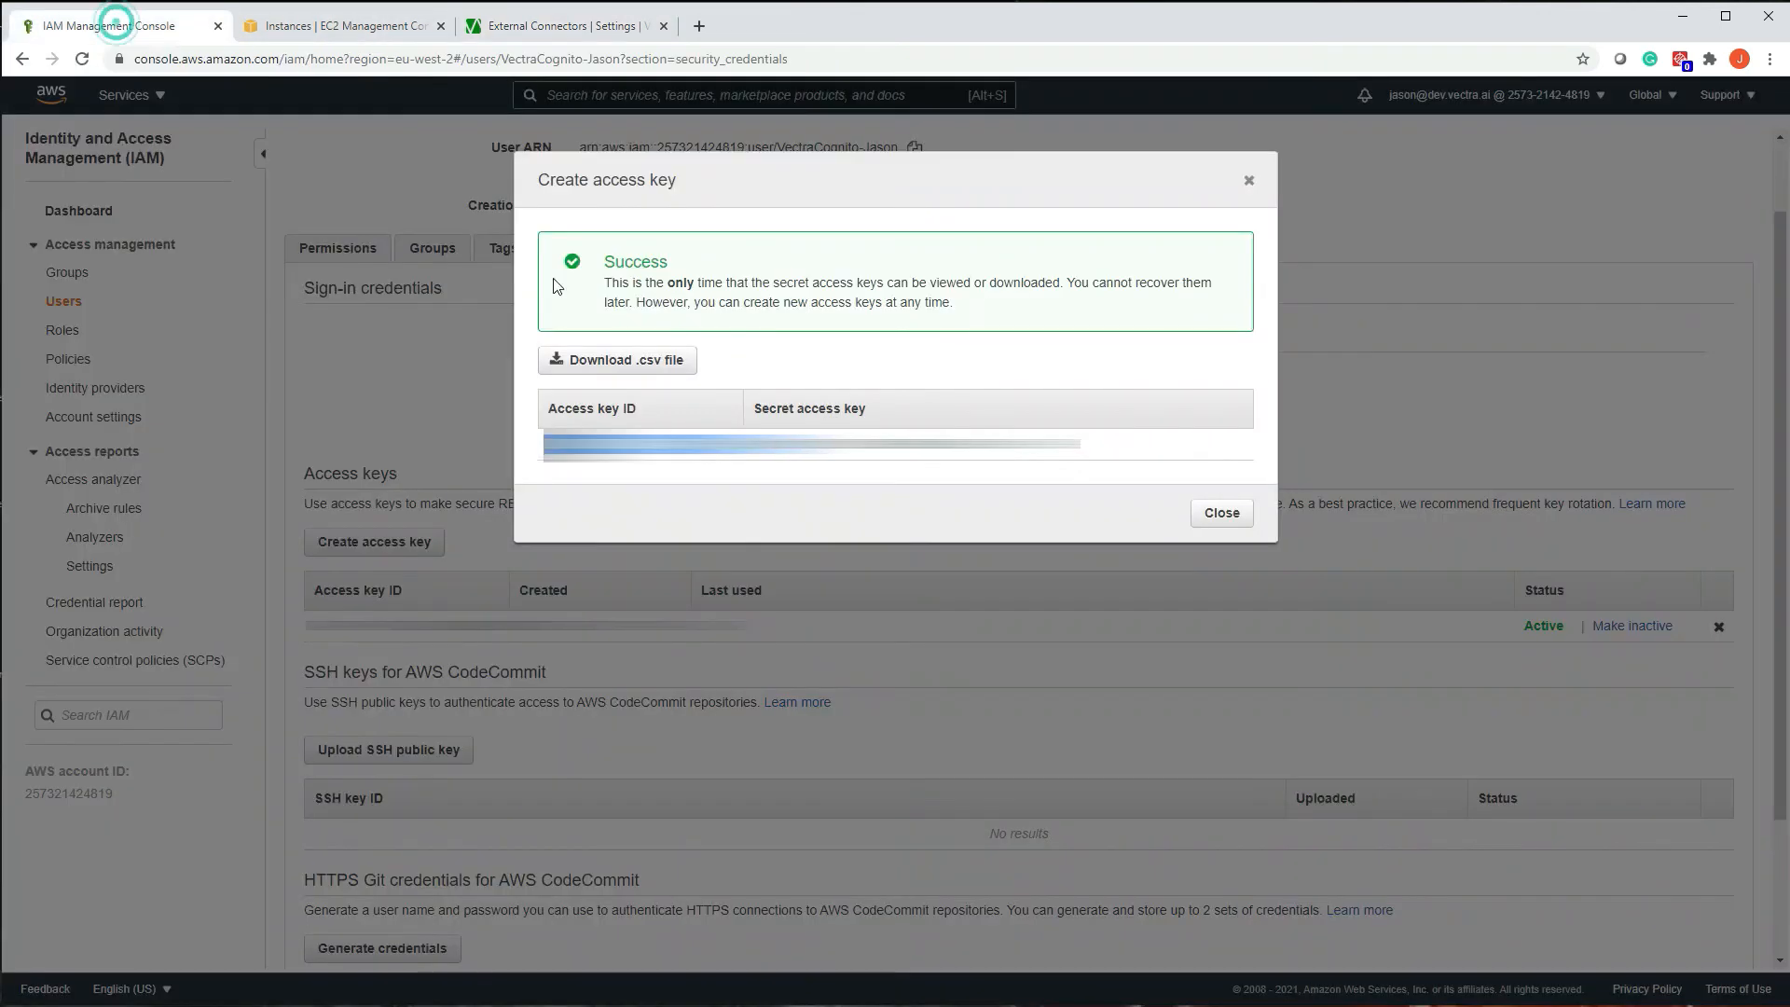
{"action": "left_click_drag", "start_coordinate": [759, 461], "coordinate": [1037, 462]}
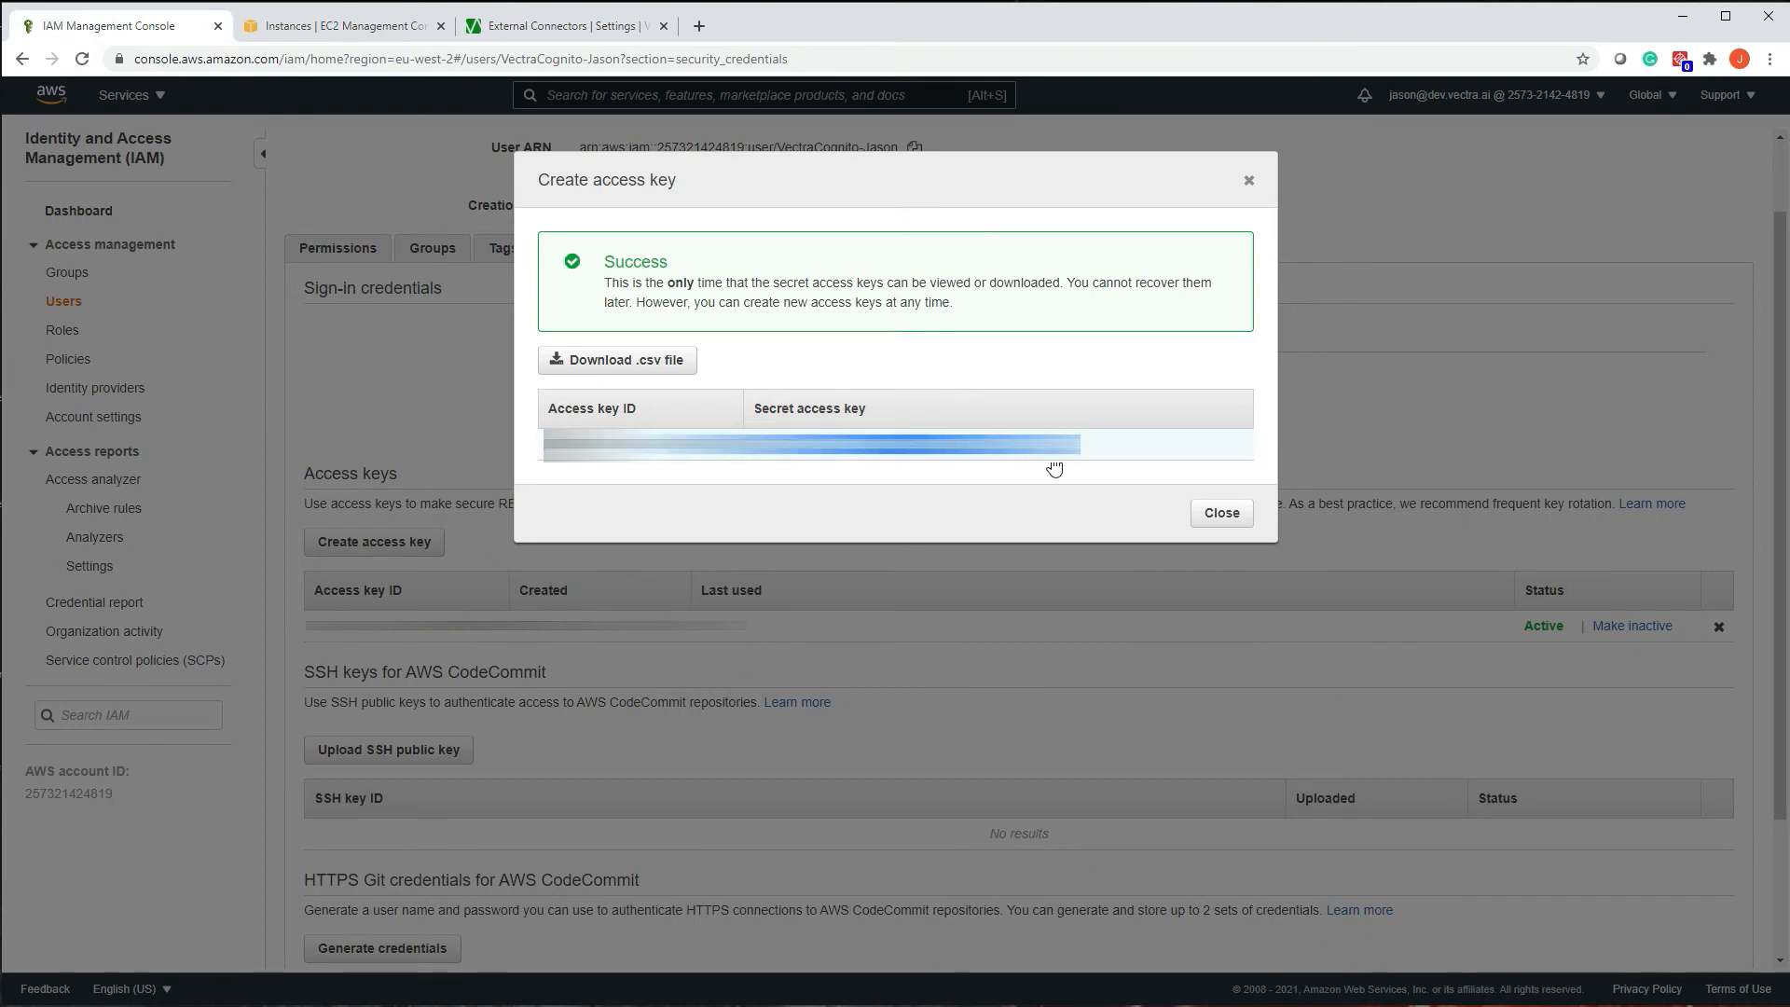
{"action": "left_click", "coordinate": [583, 25]}
{"action": "left_click", "coordinate": [991, 587]}
{"action": "right_click", "coordinate": [998, 590]}
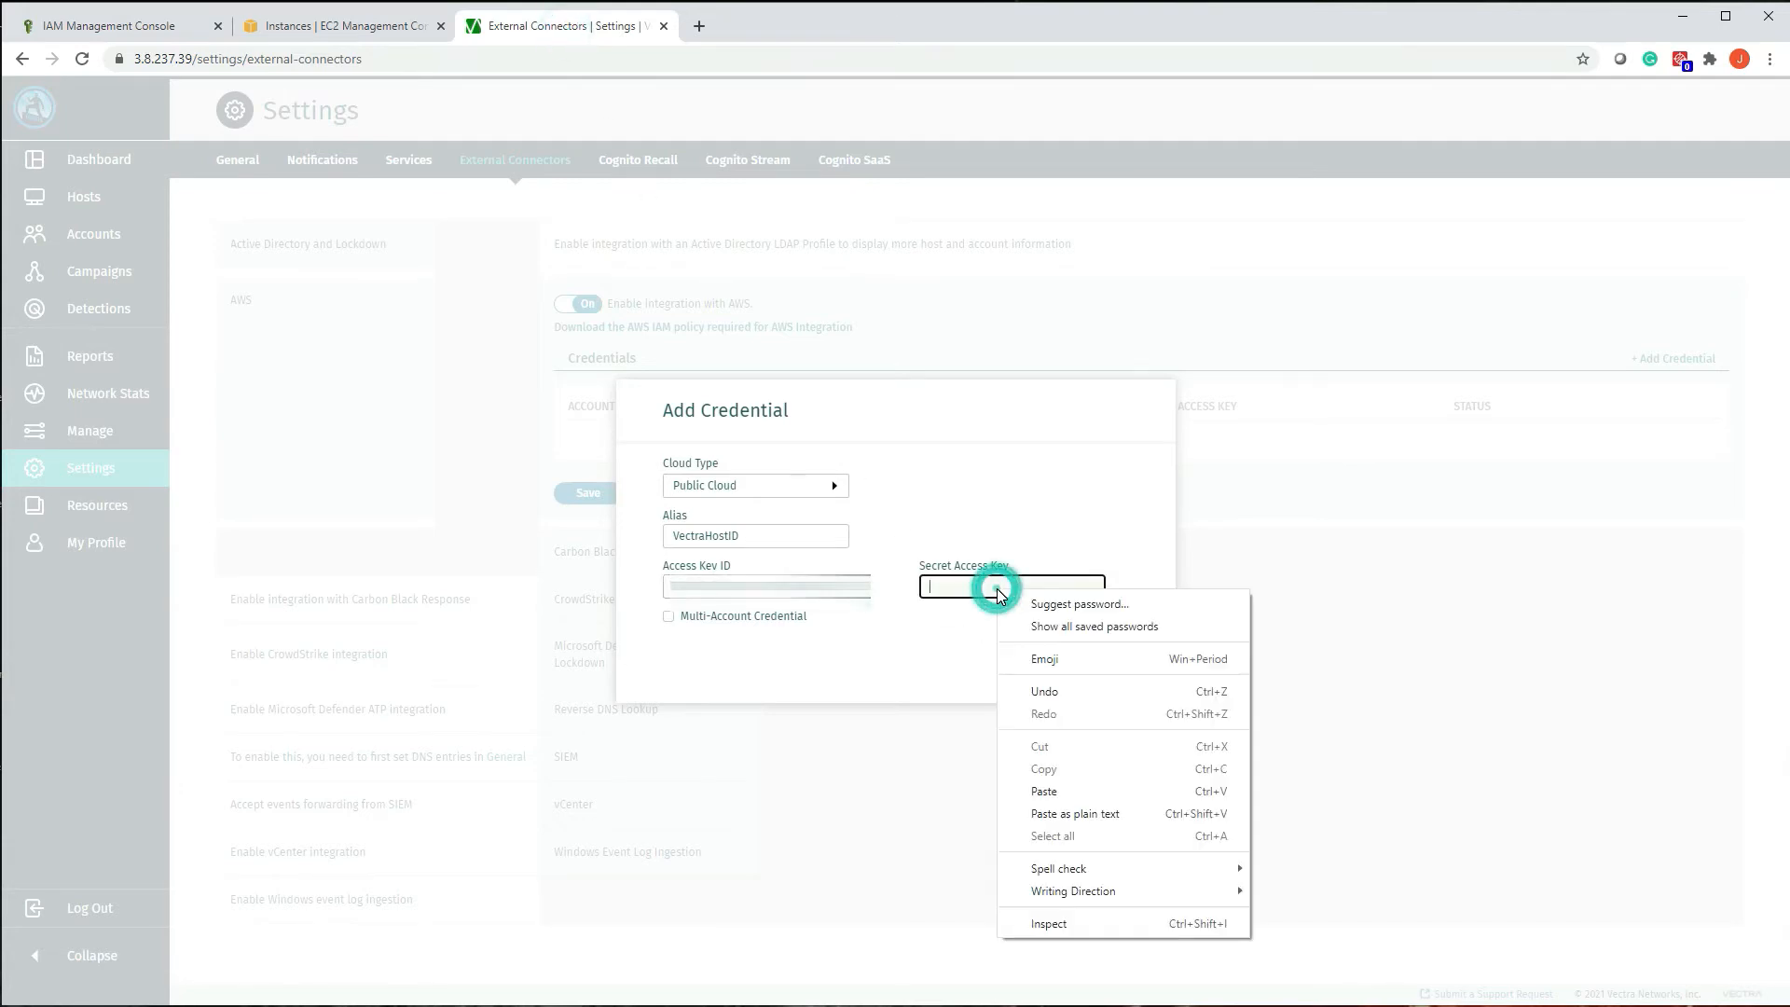
{"action": "left_click", "coordinate": [1060, 816]}
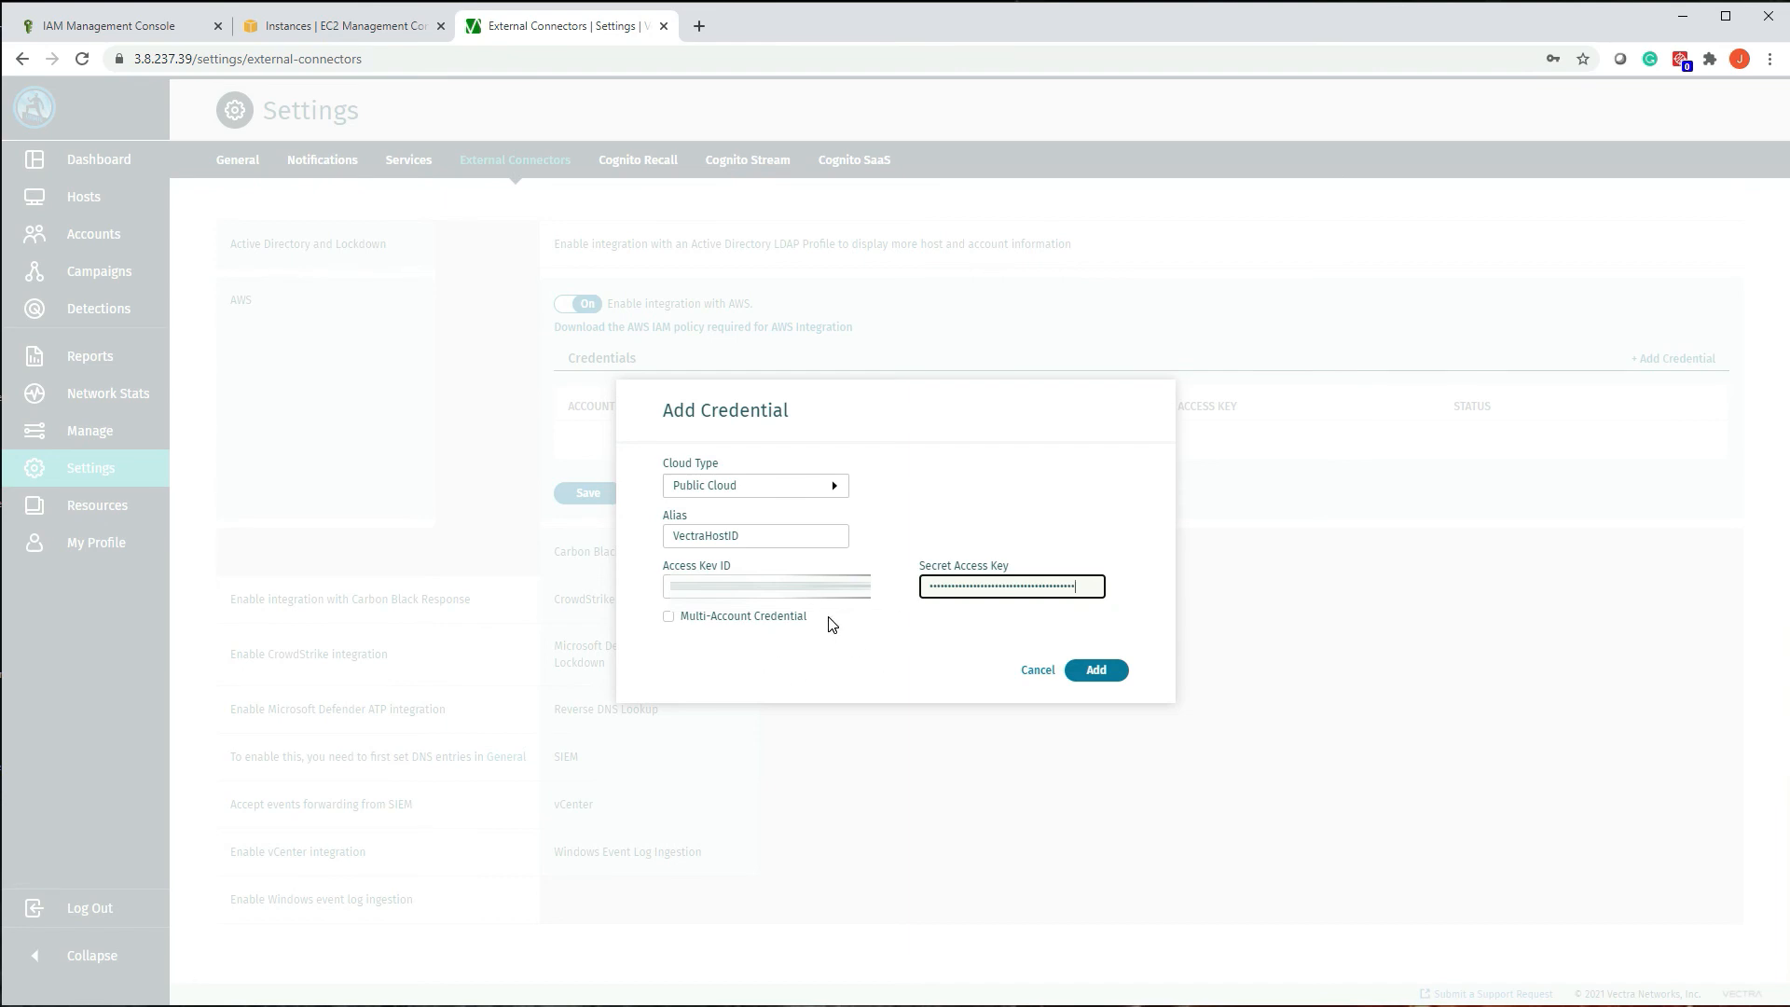
Add the completed credential, save the AWS integration and reload the external connectors page
{"action": "left_click", "coordinate": [1089, 671]}
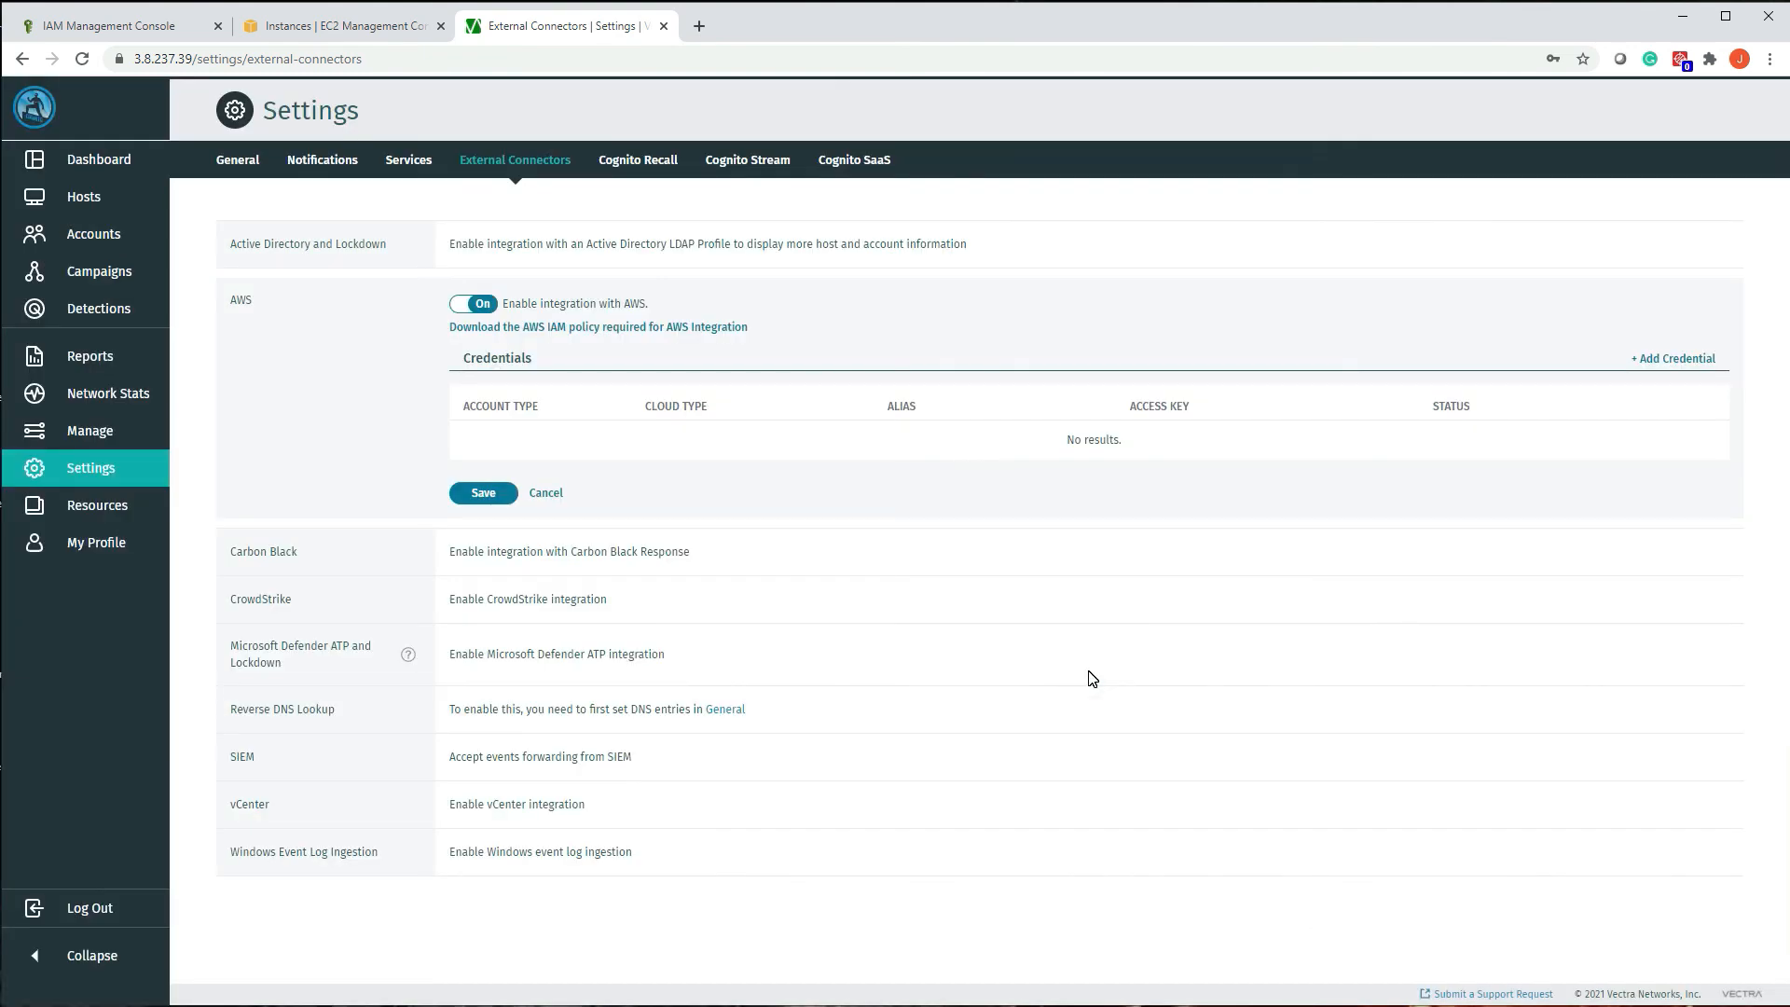
{"action": "left_click", "coordinate": [480, 492]}
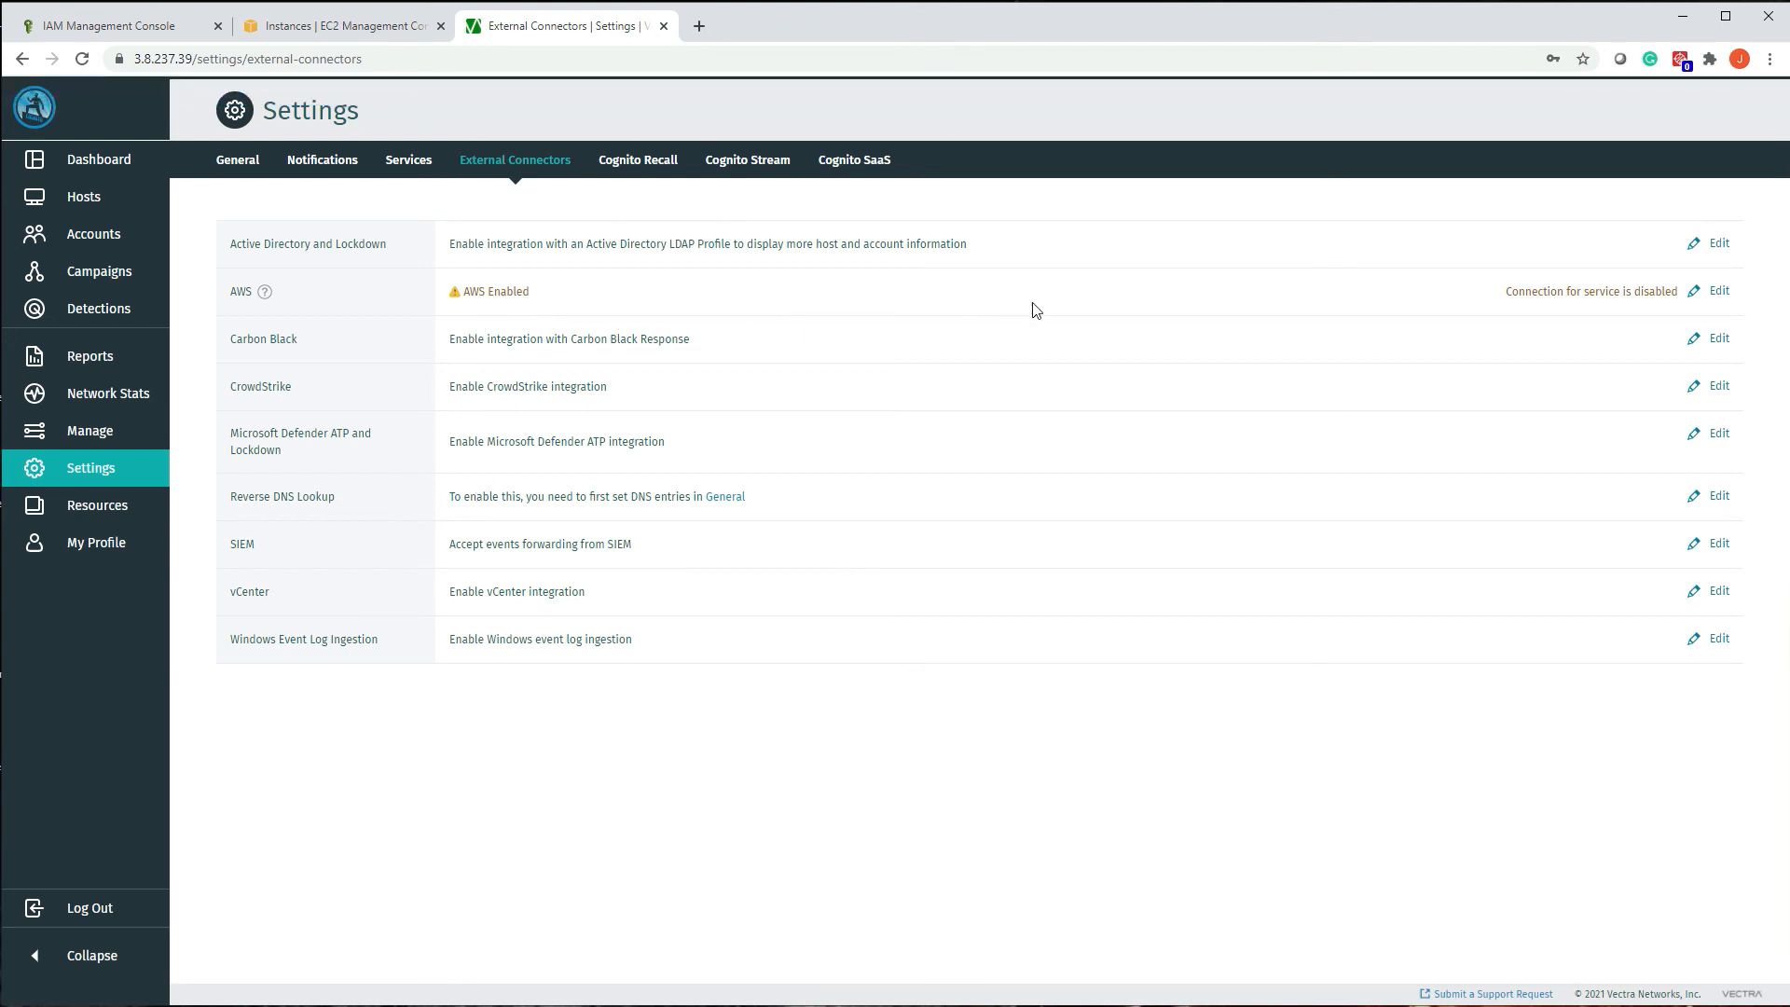
{"action": "left_click", "coordinate": [82, 58]}
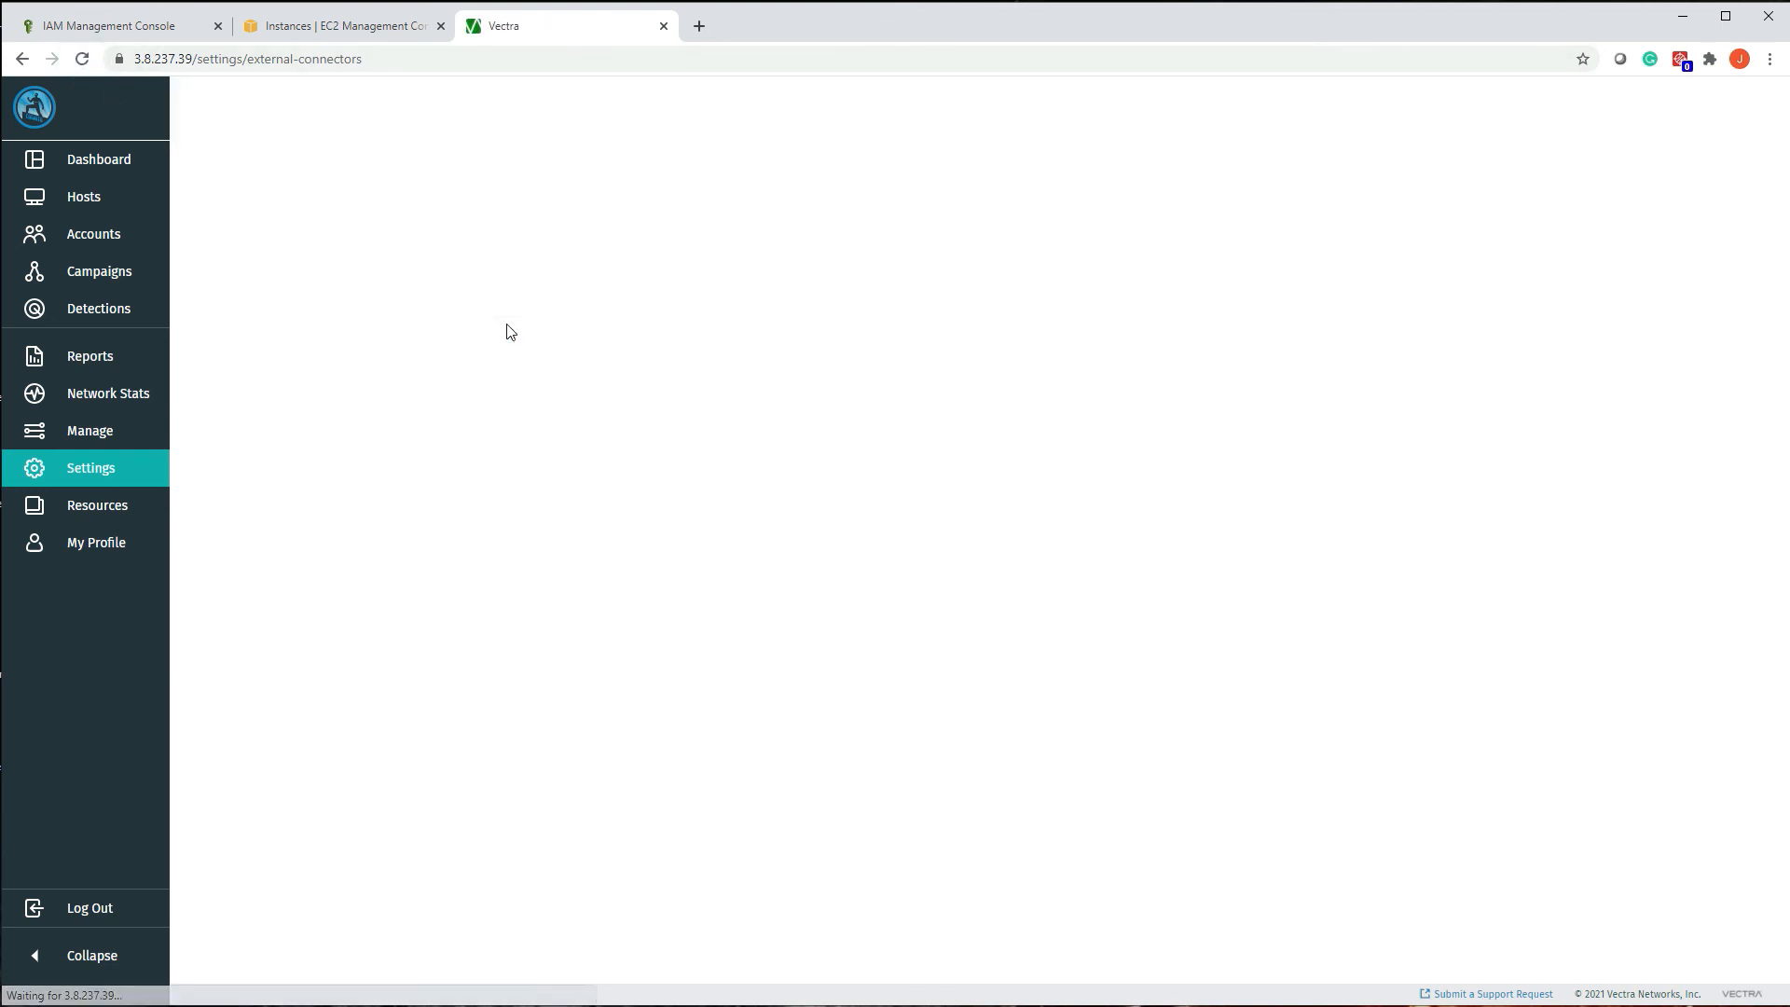